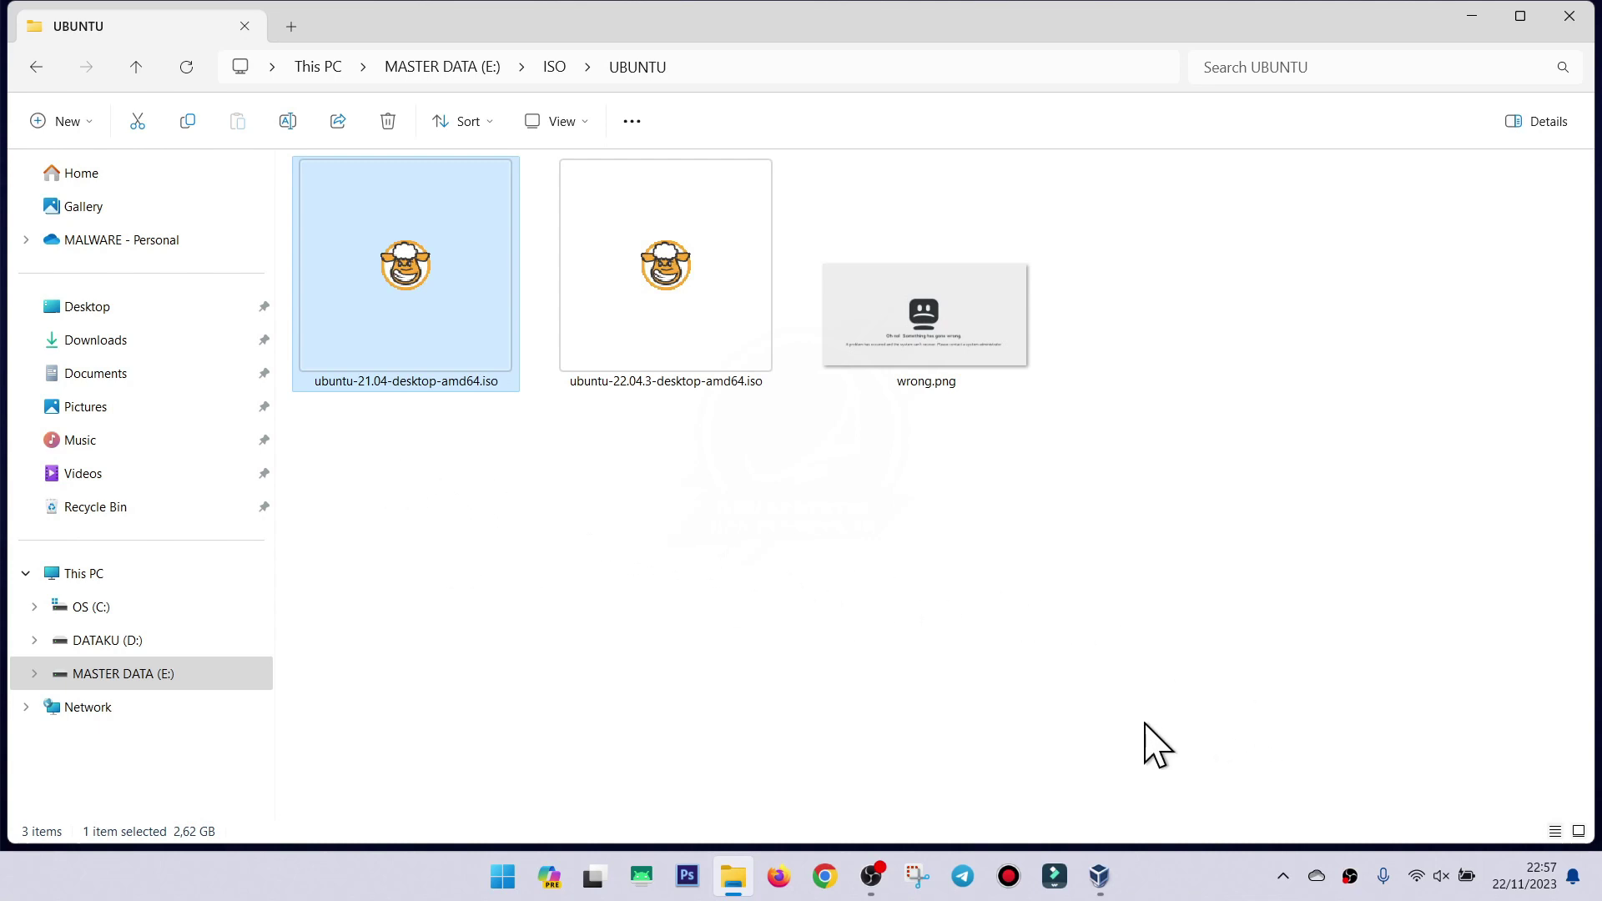
Switch to VirtualBox and begin a new virtual machine named LINUX UBUNTU, with Linux as type and Ubuntu (64-bit) as version.
left_click(1101, 876)
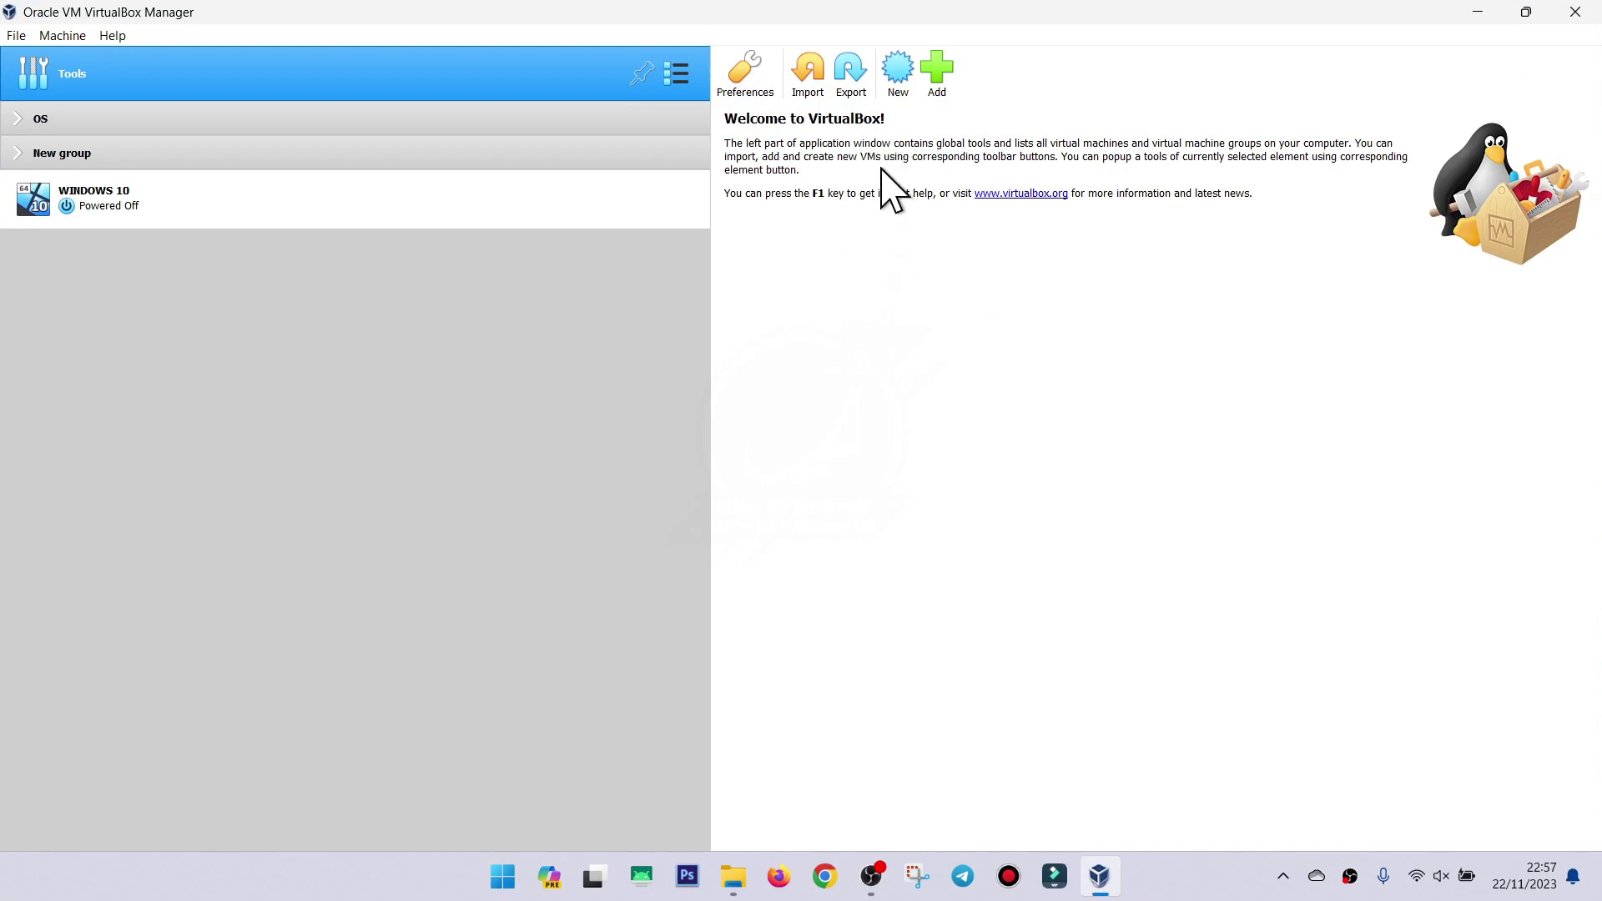
left_click(898, 77)
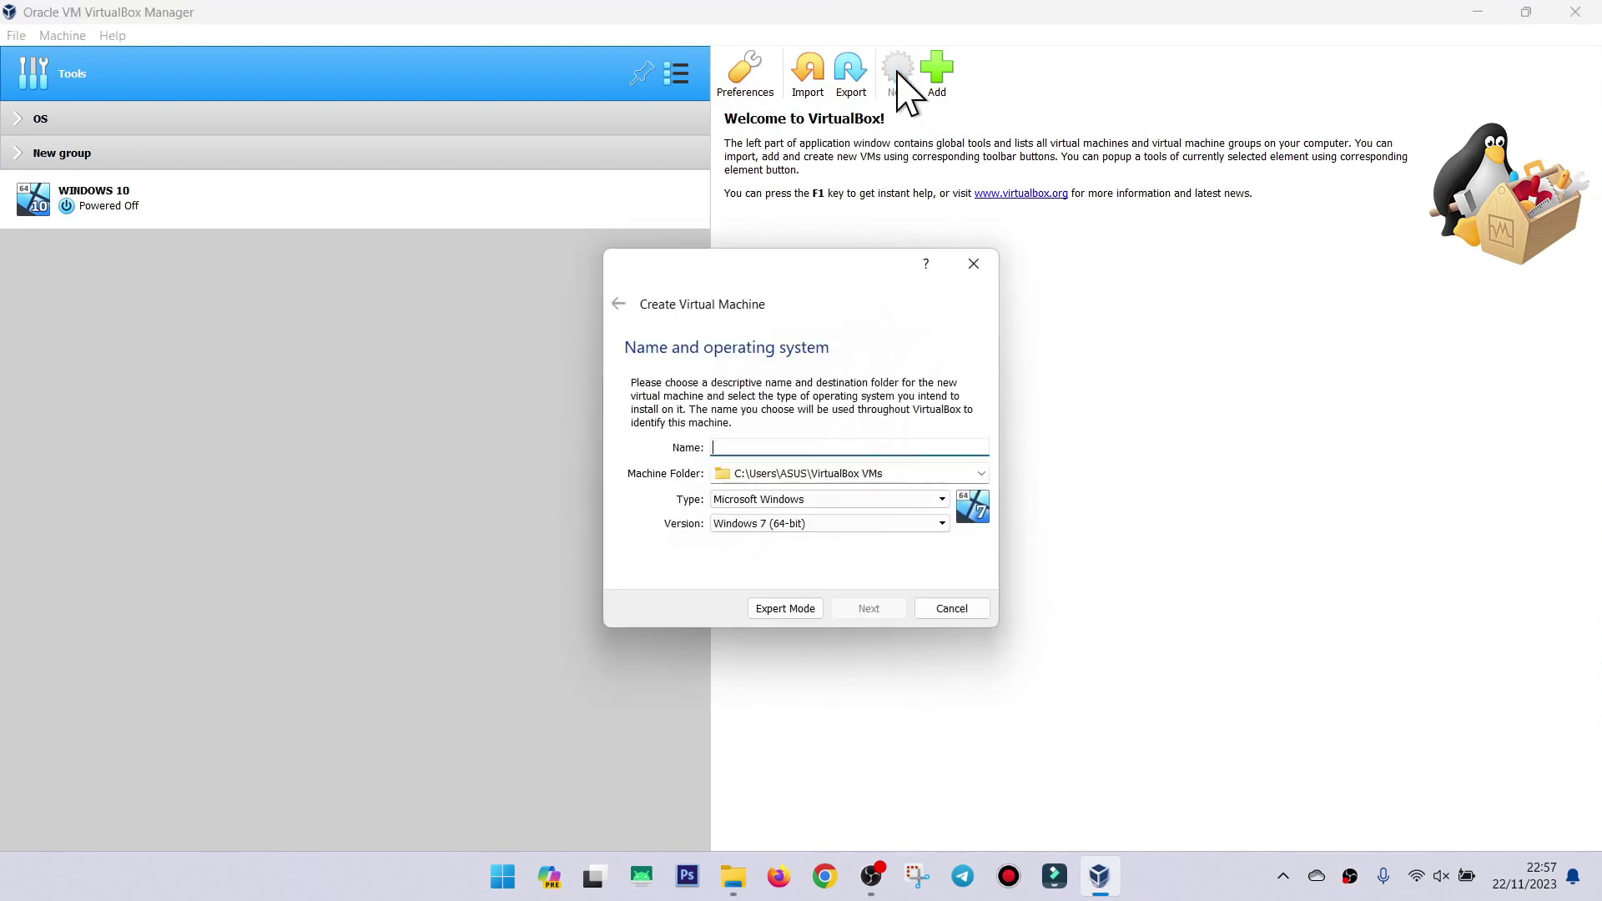
left_click(716, 448)
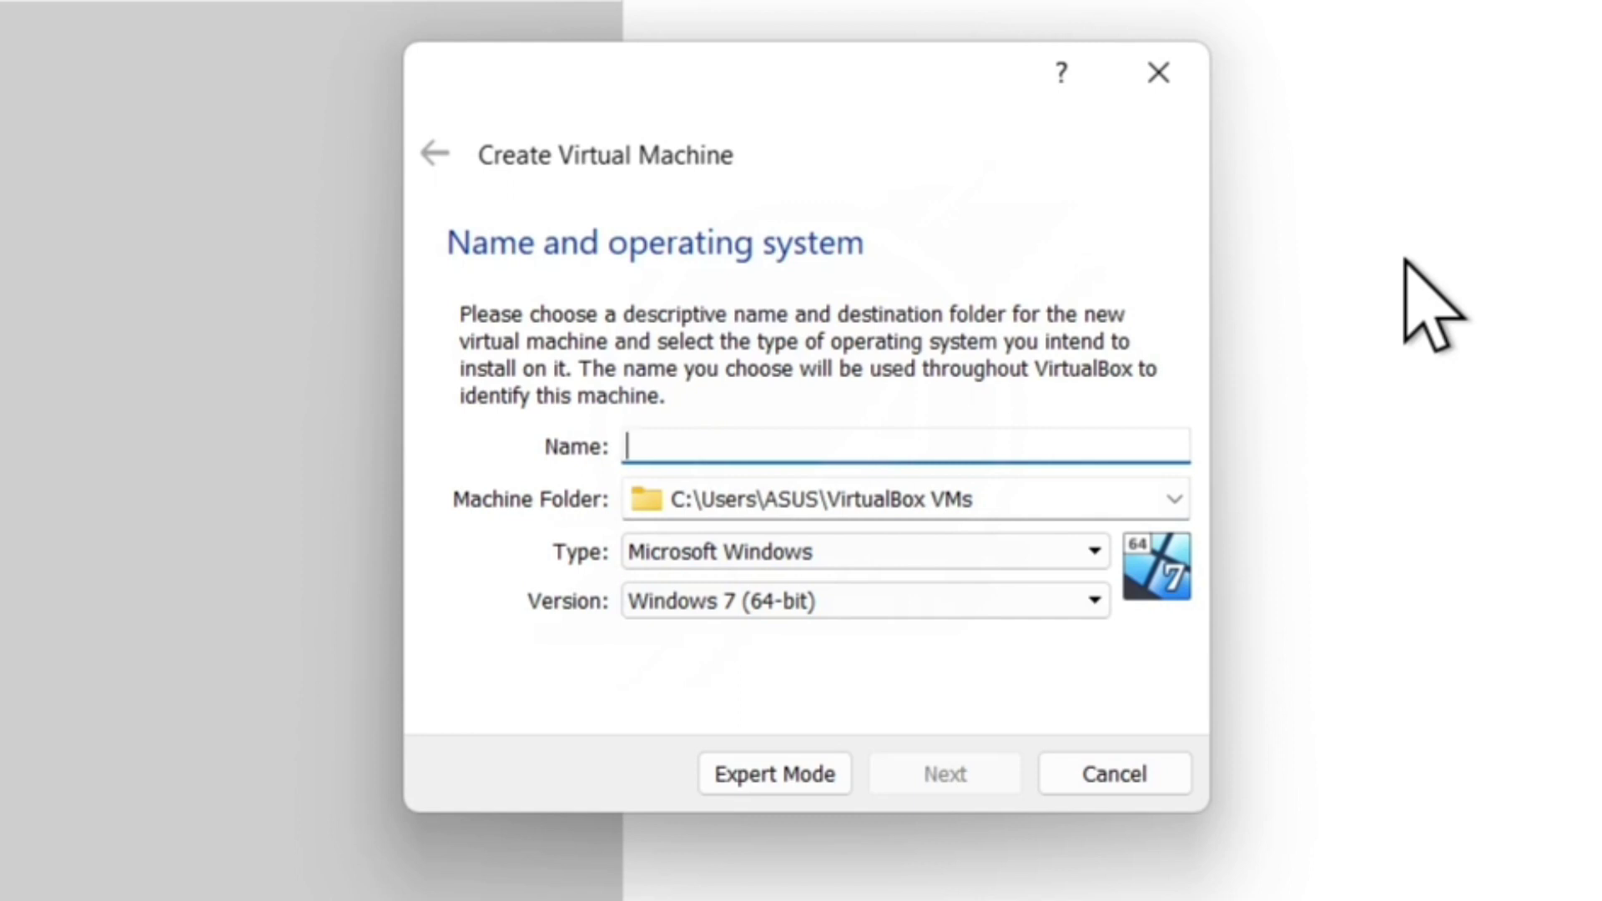
type("LINU")
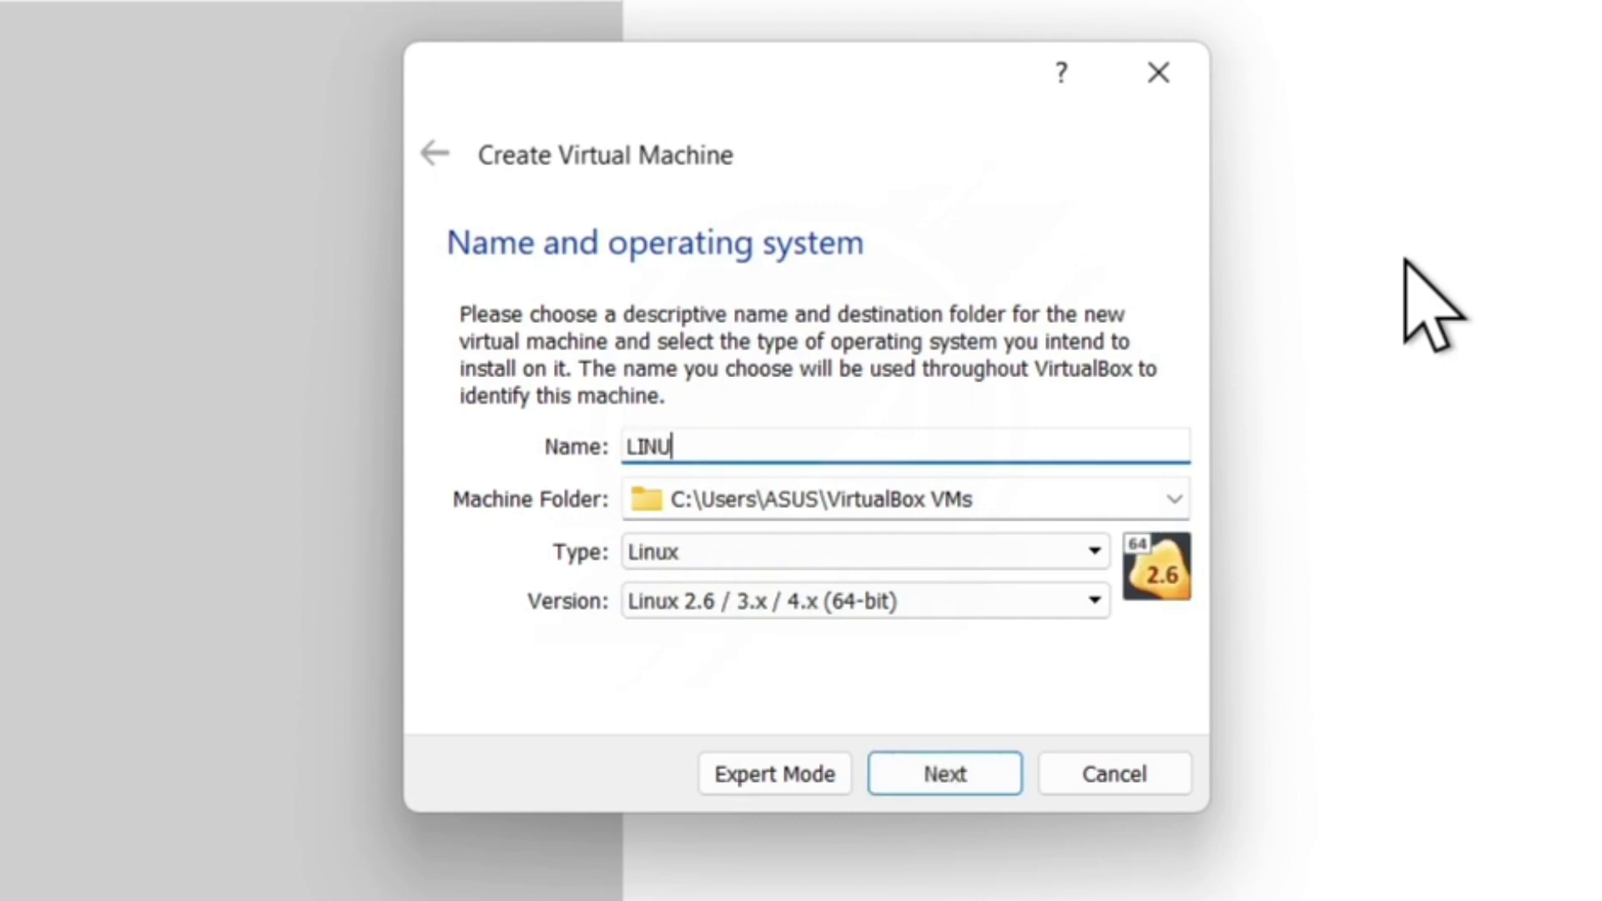
type("X UBUNTU")
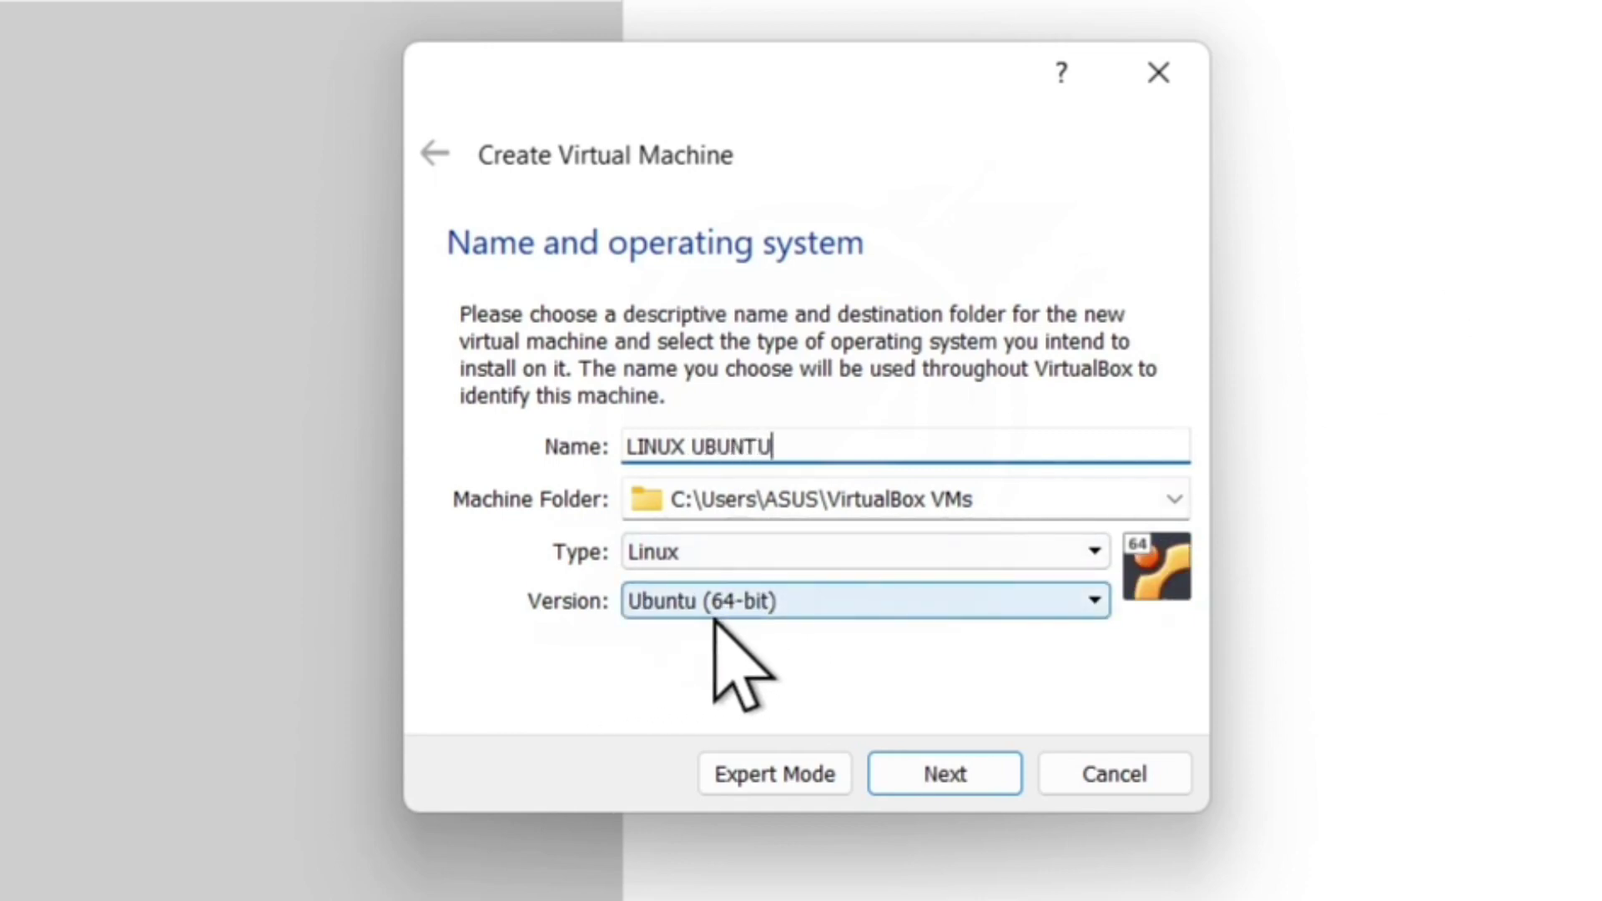
left_click(693, 607)
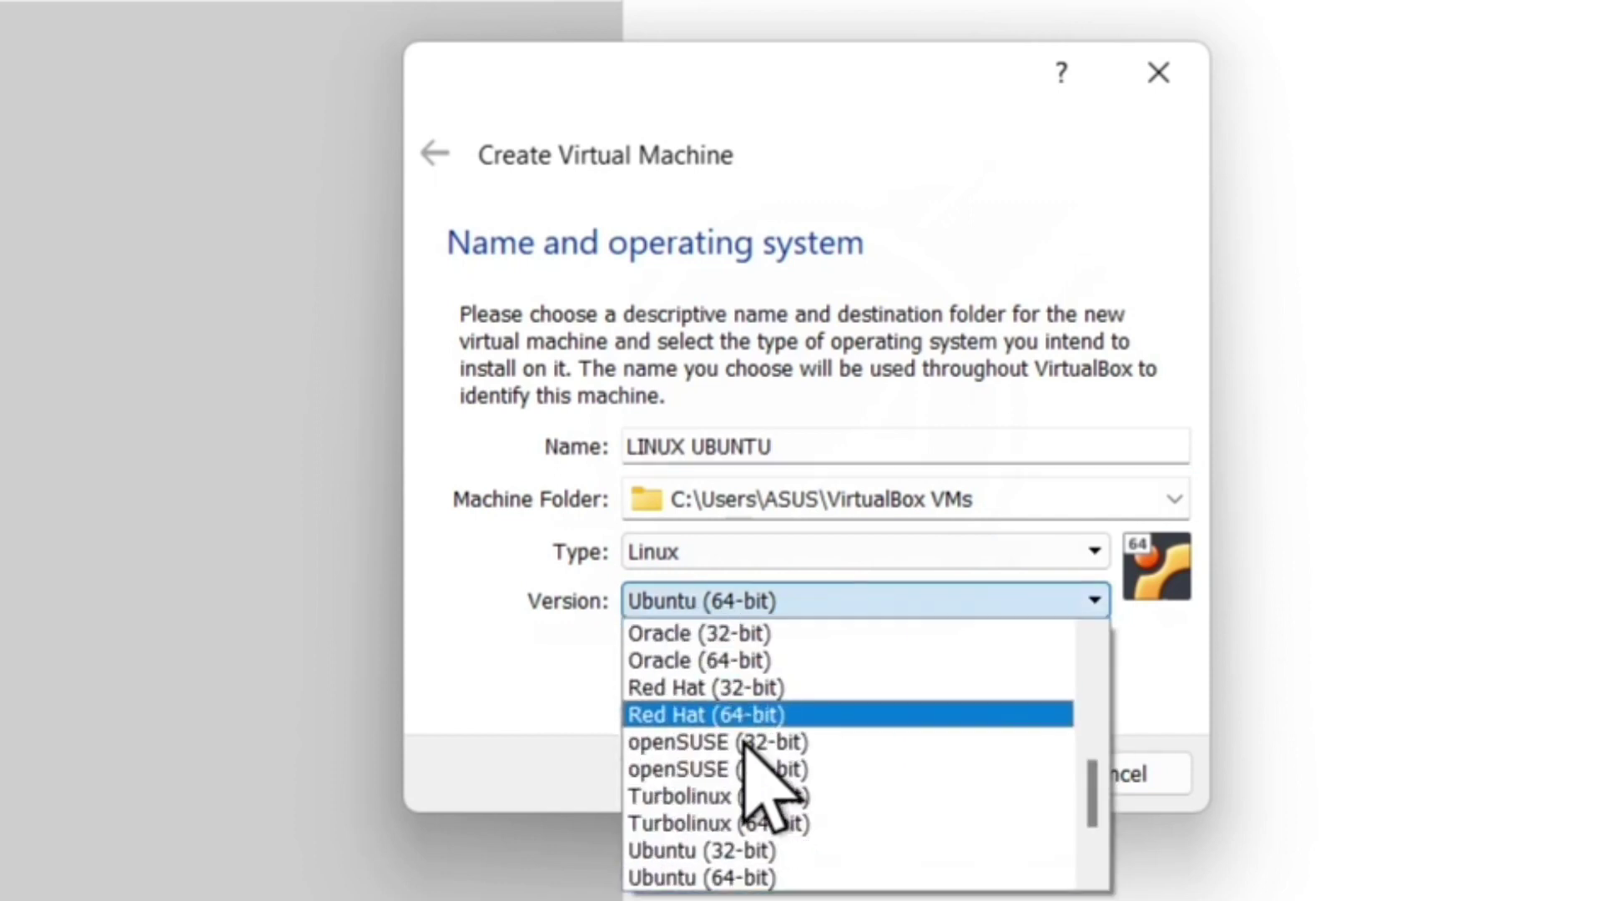
left_click(761, 880)
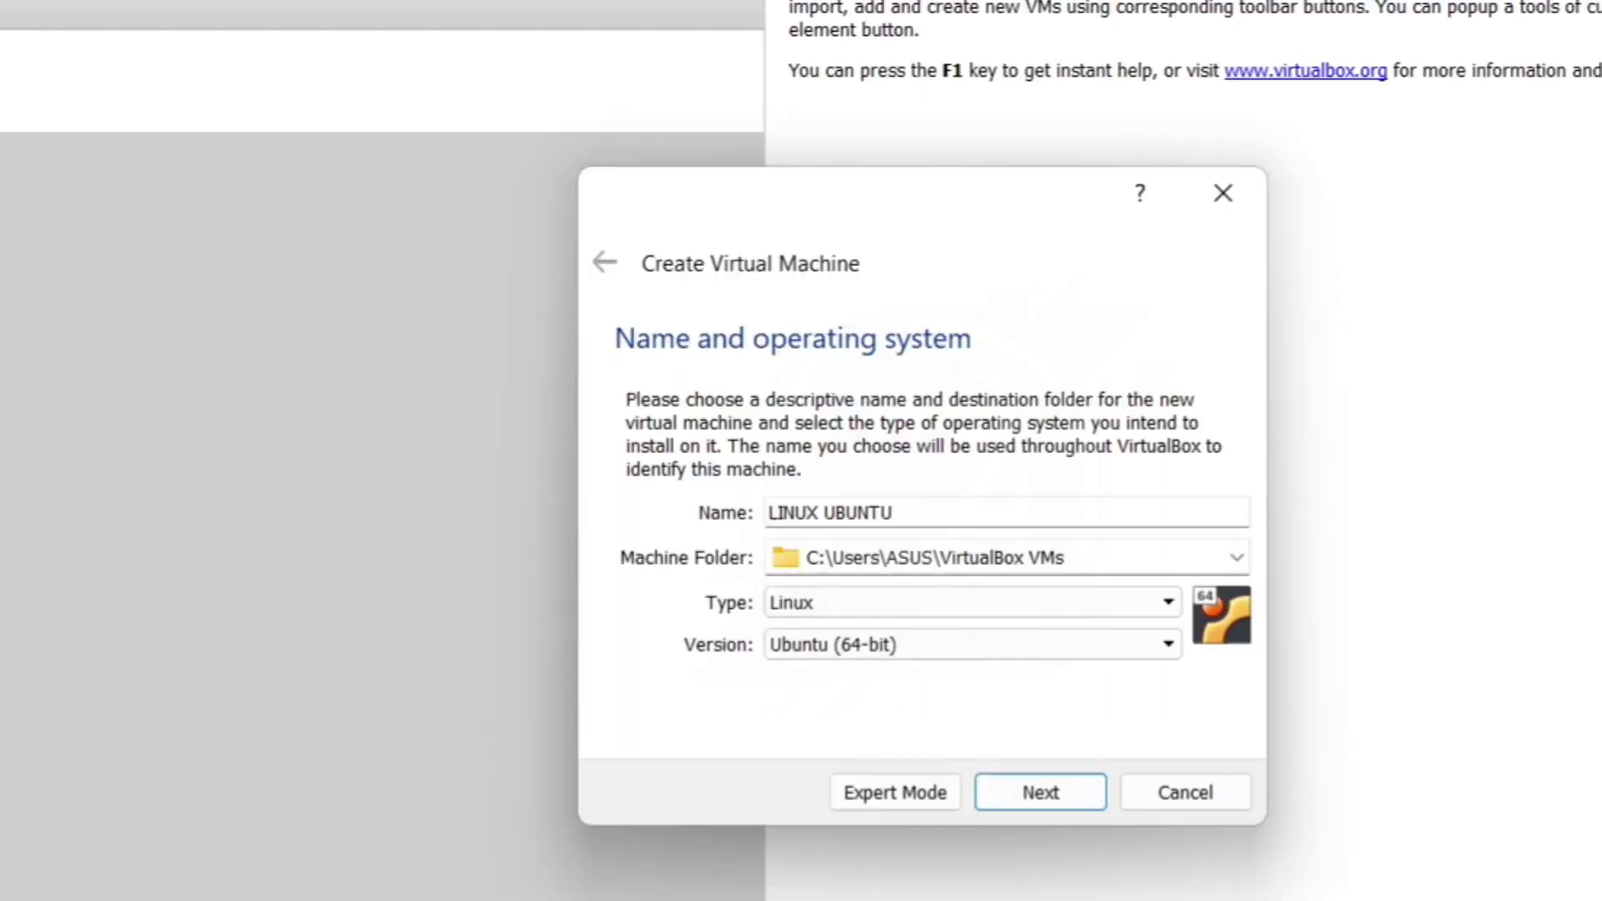
left_click(1042, 793)
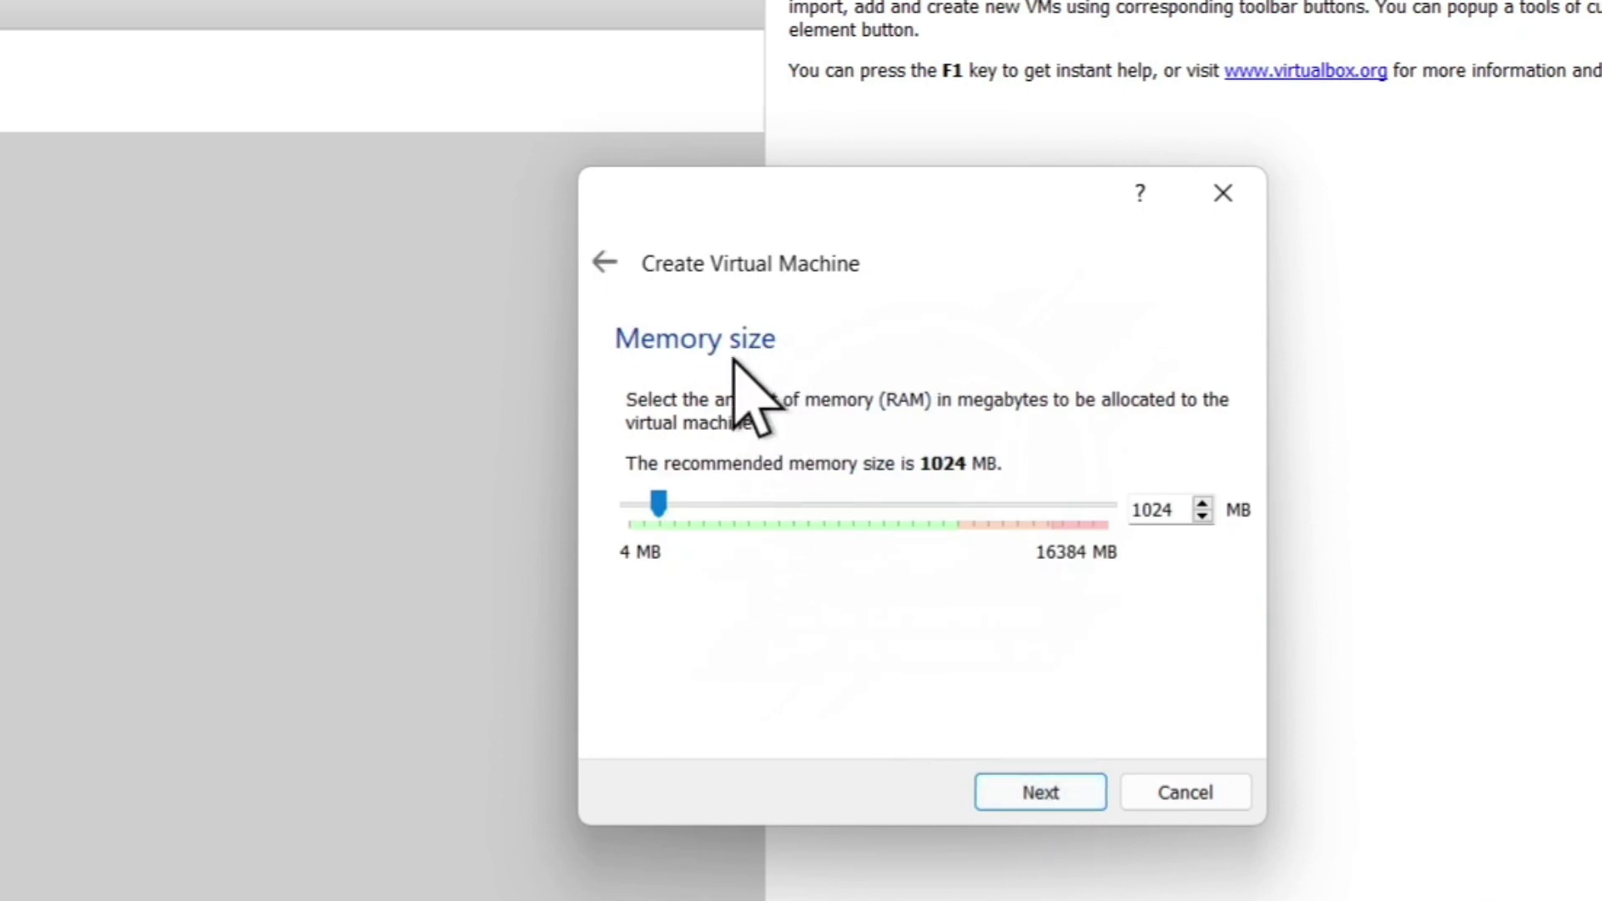
Set the new virtual machine's memory size to 4096 MB and continue to the hard disk setup.
left_click(896, 511)
left_click(896, 510)
left_click(896, 511)
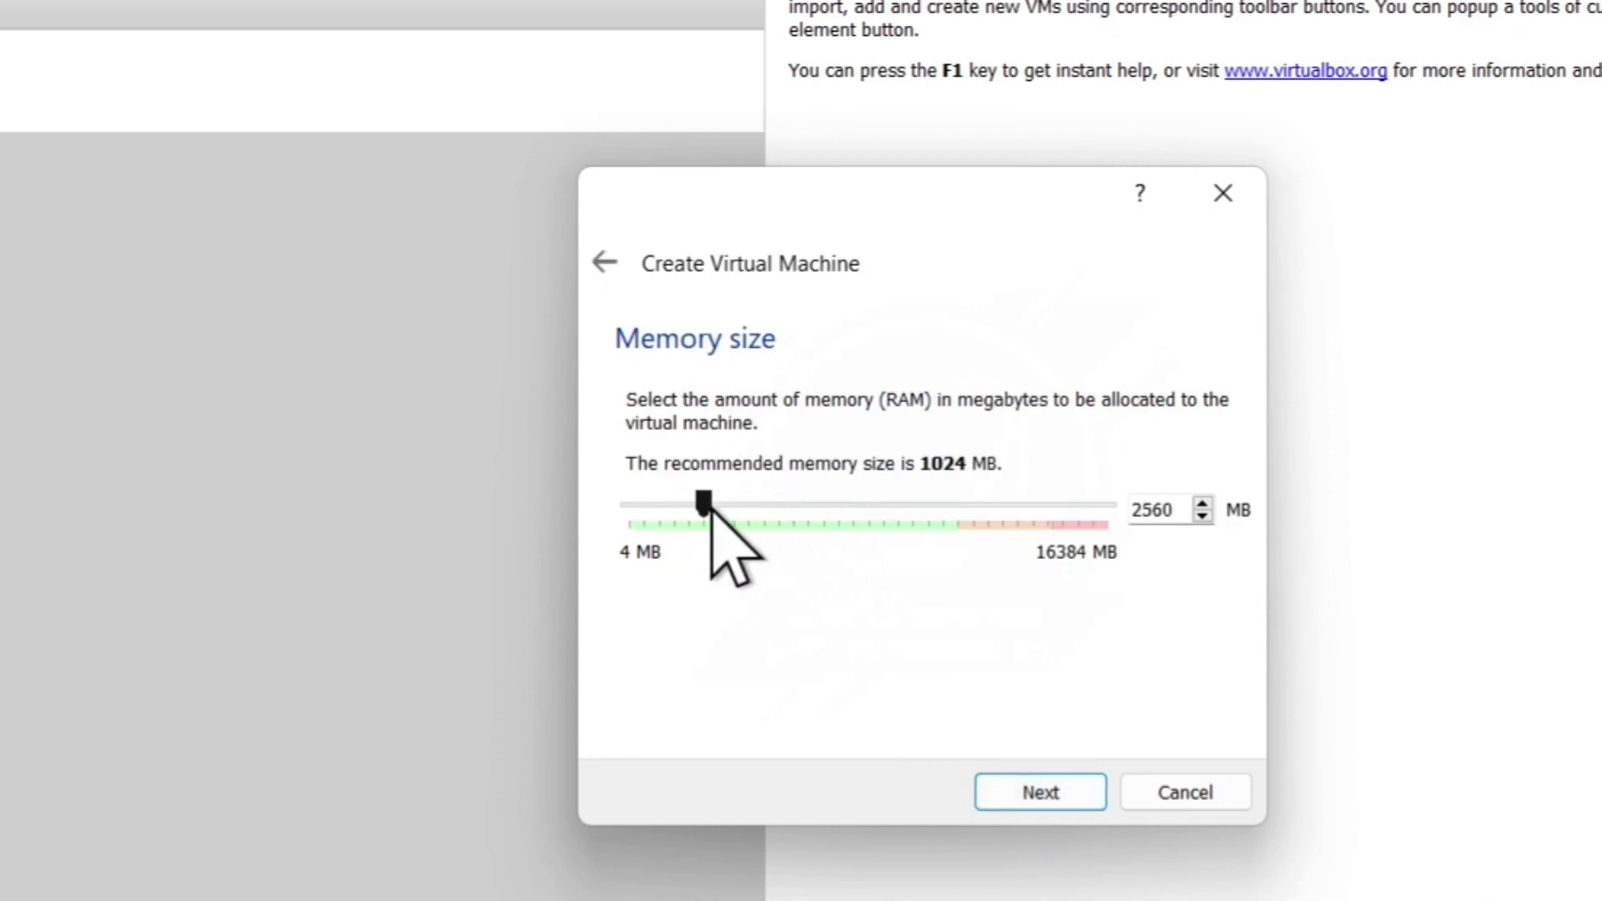
left_click_drag(711, 509, 770, 523)
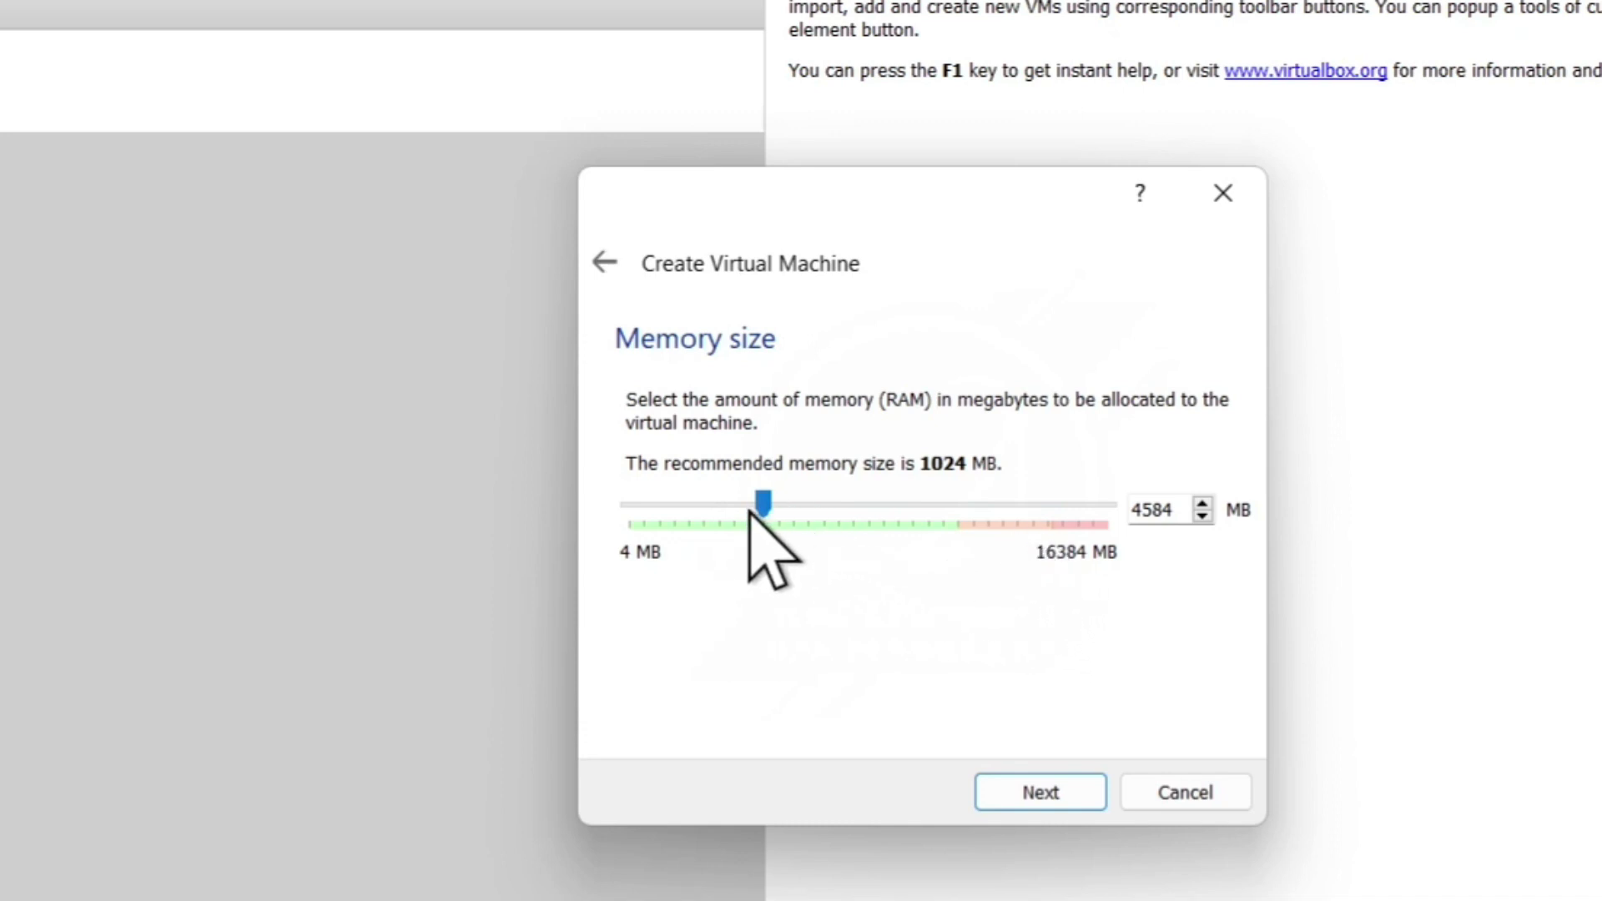
left_click_drag(764, 502, 793, 519)
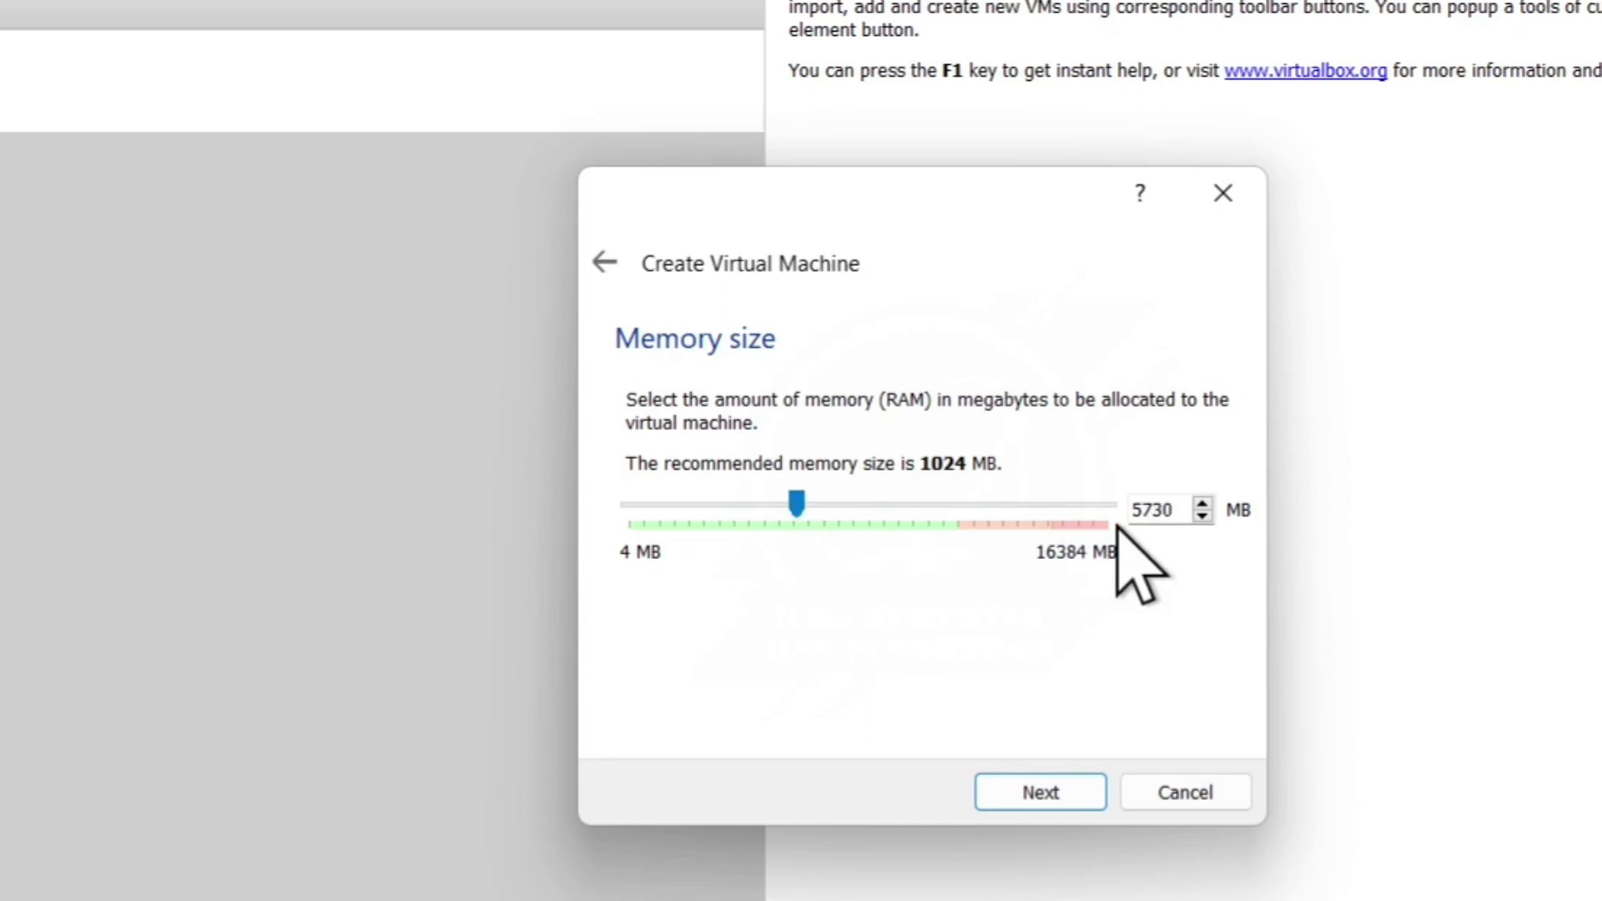
double_click(1155, 510)
type("4")
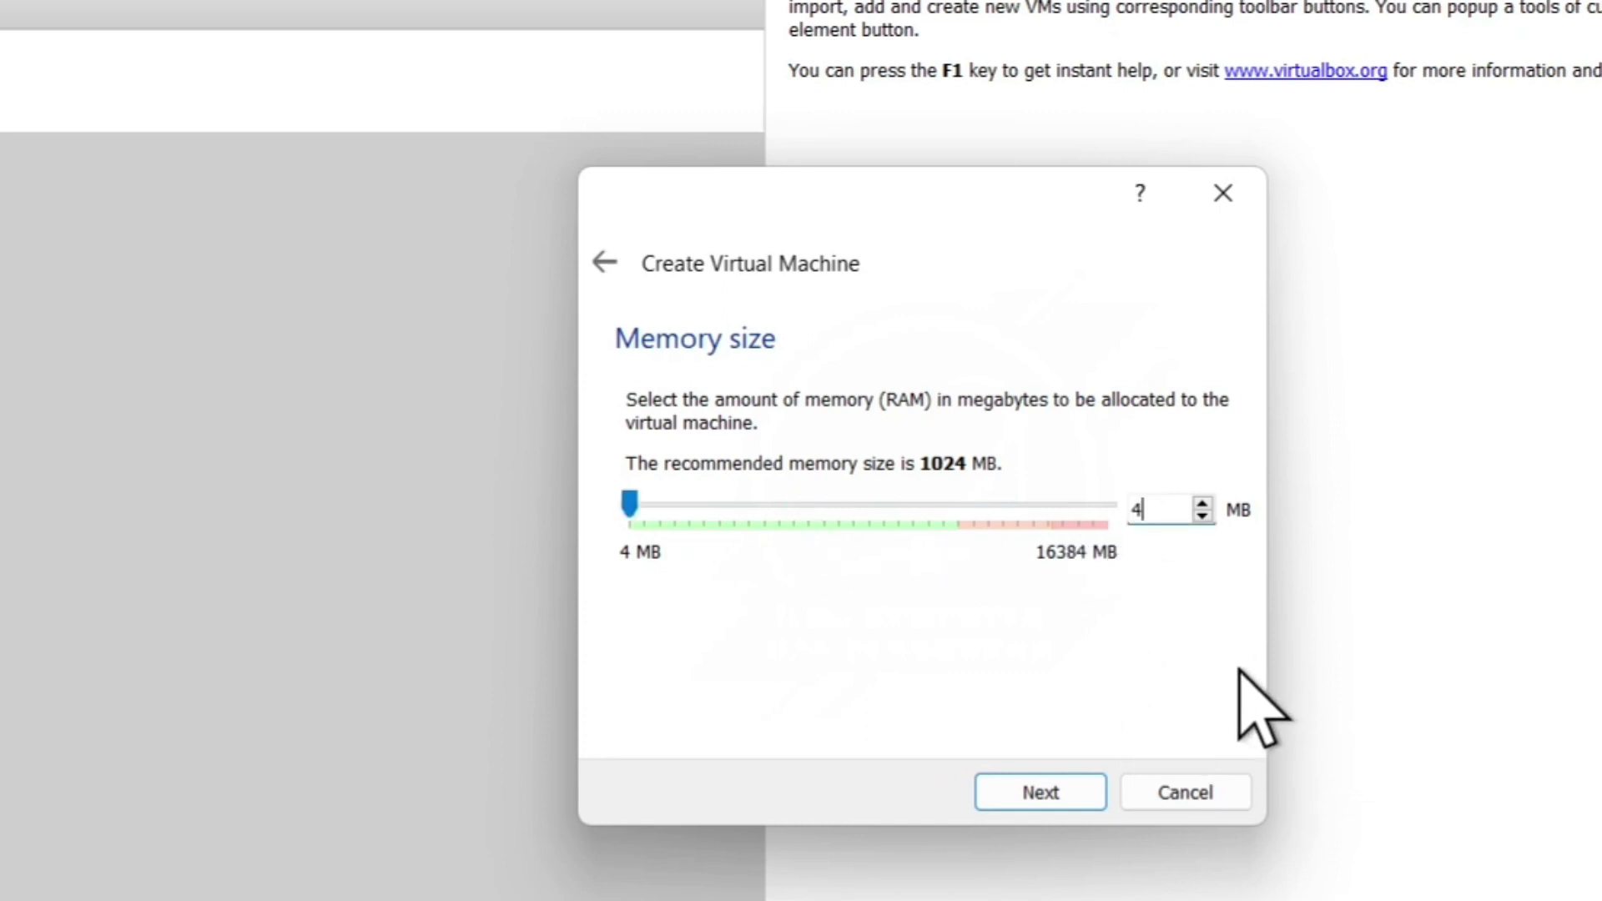
type("096")
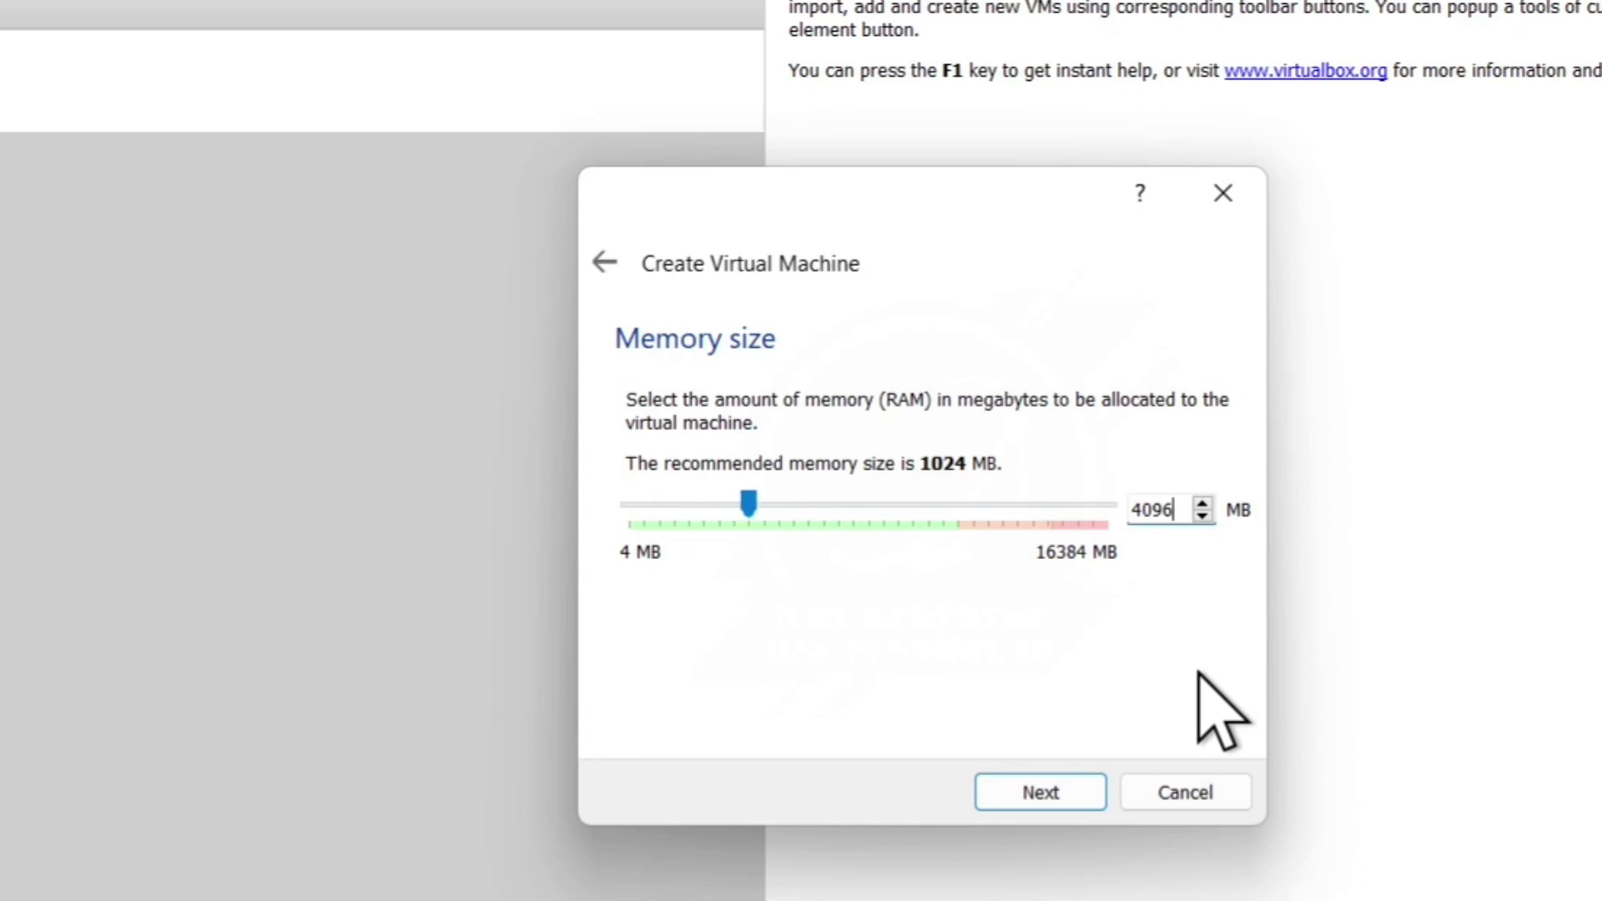
left_click(1016, 784)
Create a virtual hard disk using the VHD (Virtual Hard Disk) file type and dynamically allocated storage.
left_click(1036, 891)
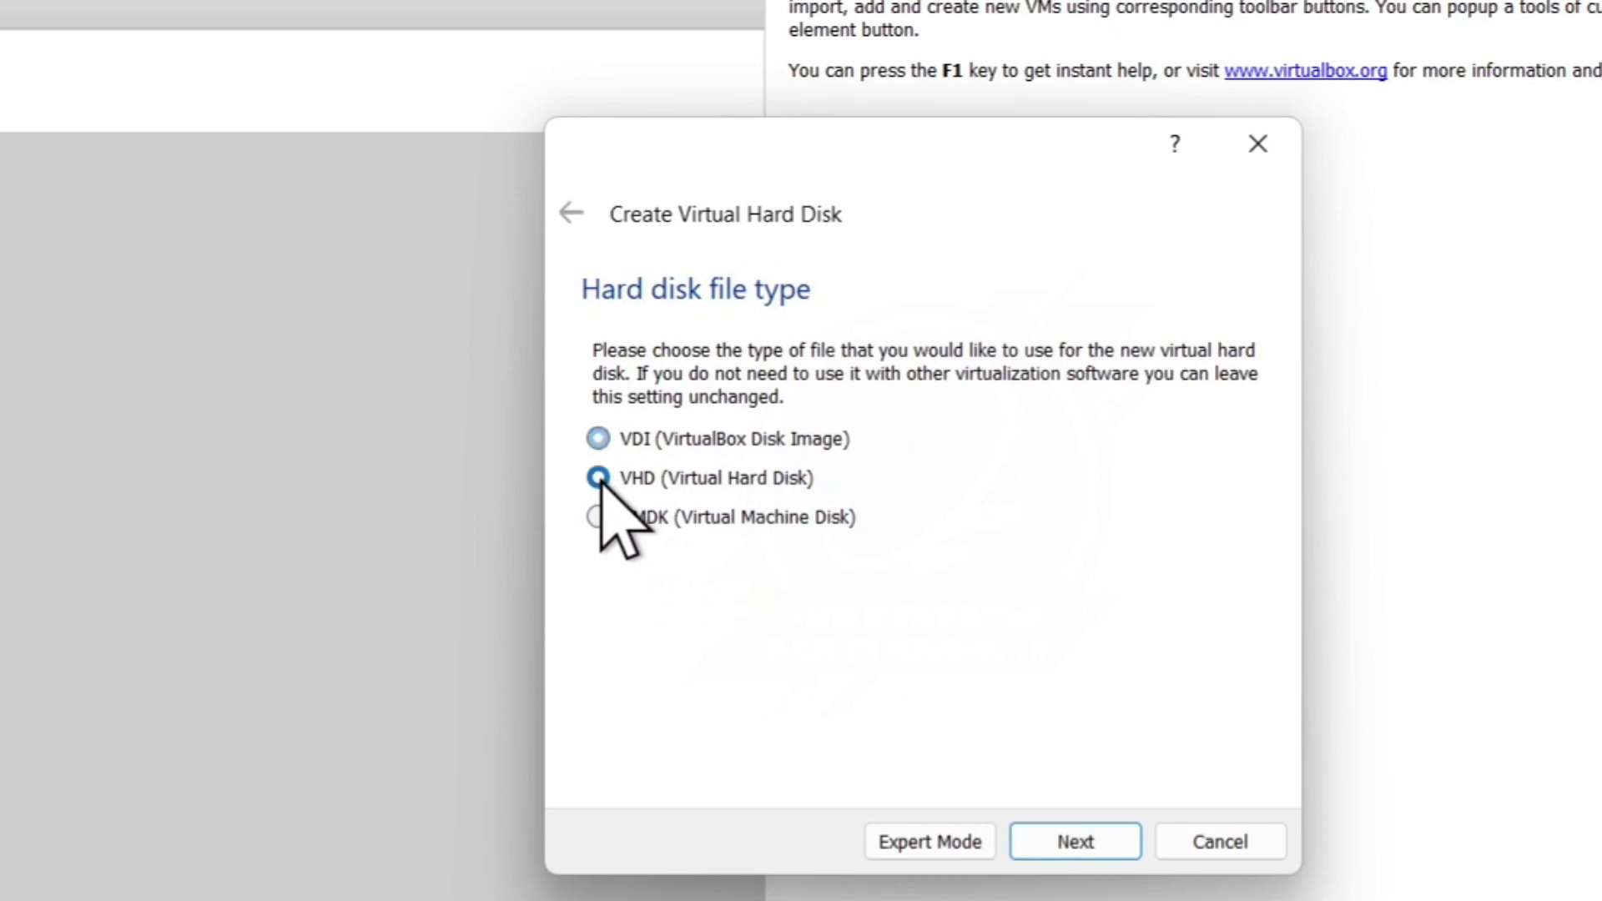
left_click(1049, 836)
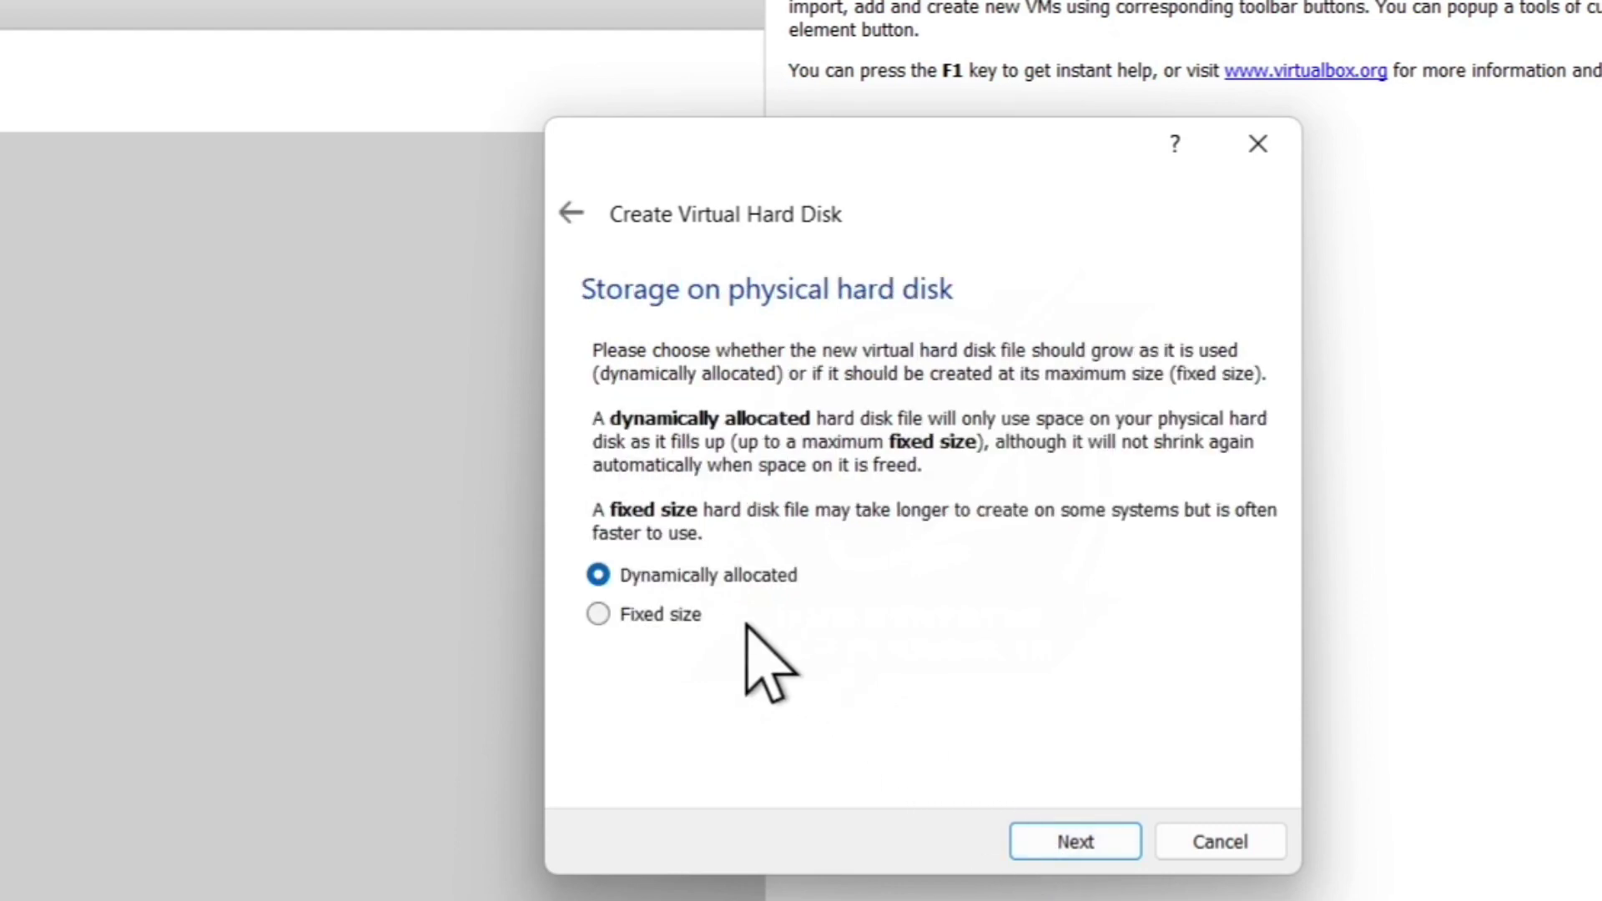
left_click(1073, 843)
left_click(1144, 419)
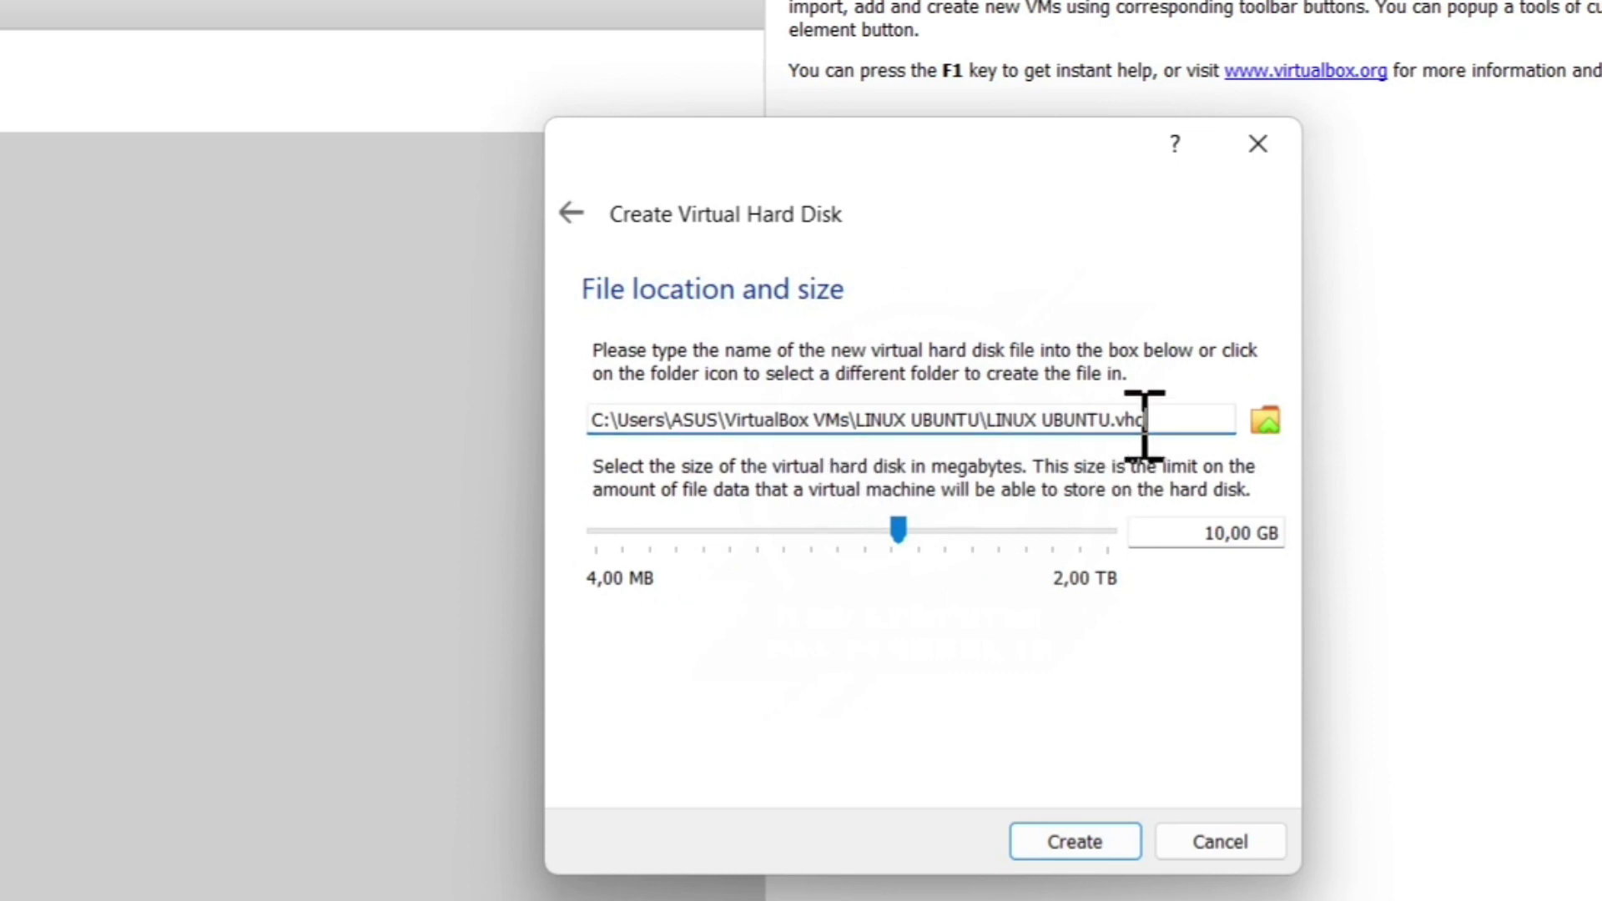
left_click_drag(1145, 420, 984, 423)
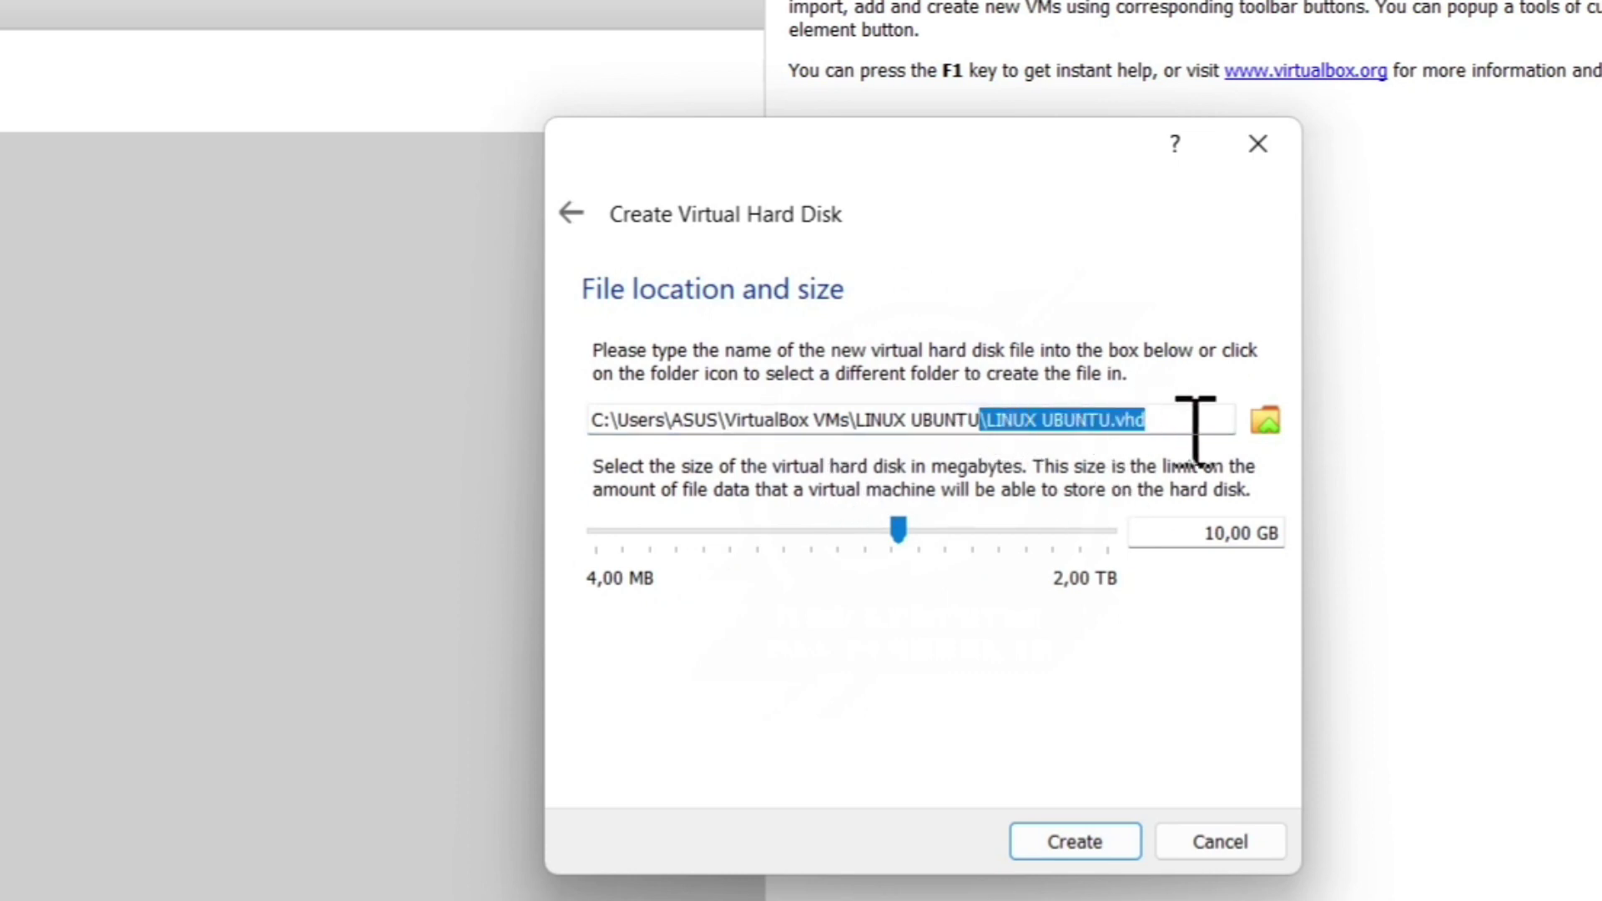
key("shift+Left")
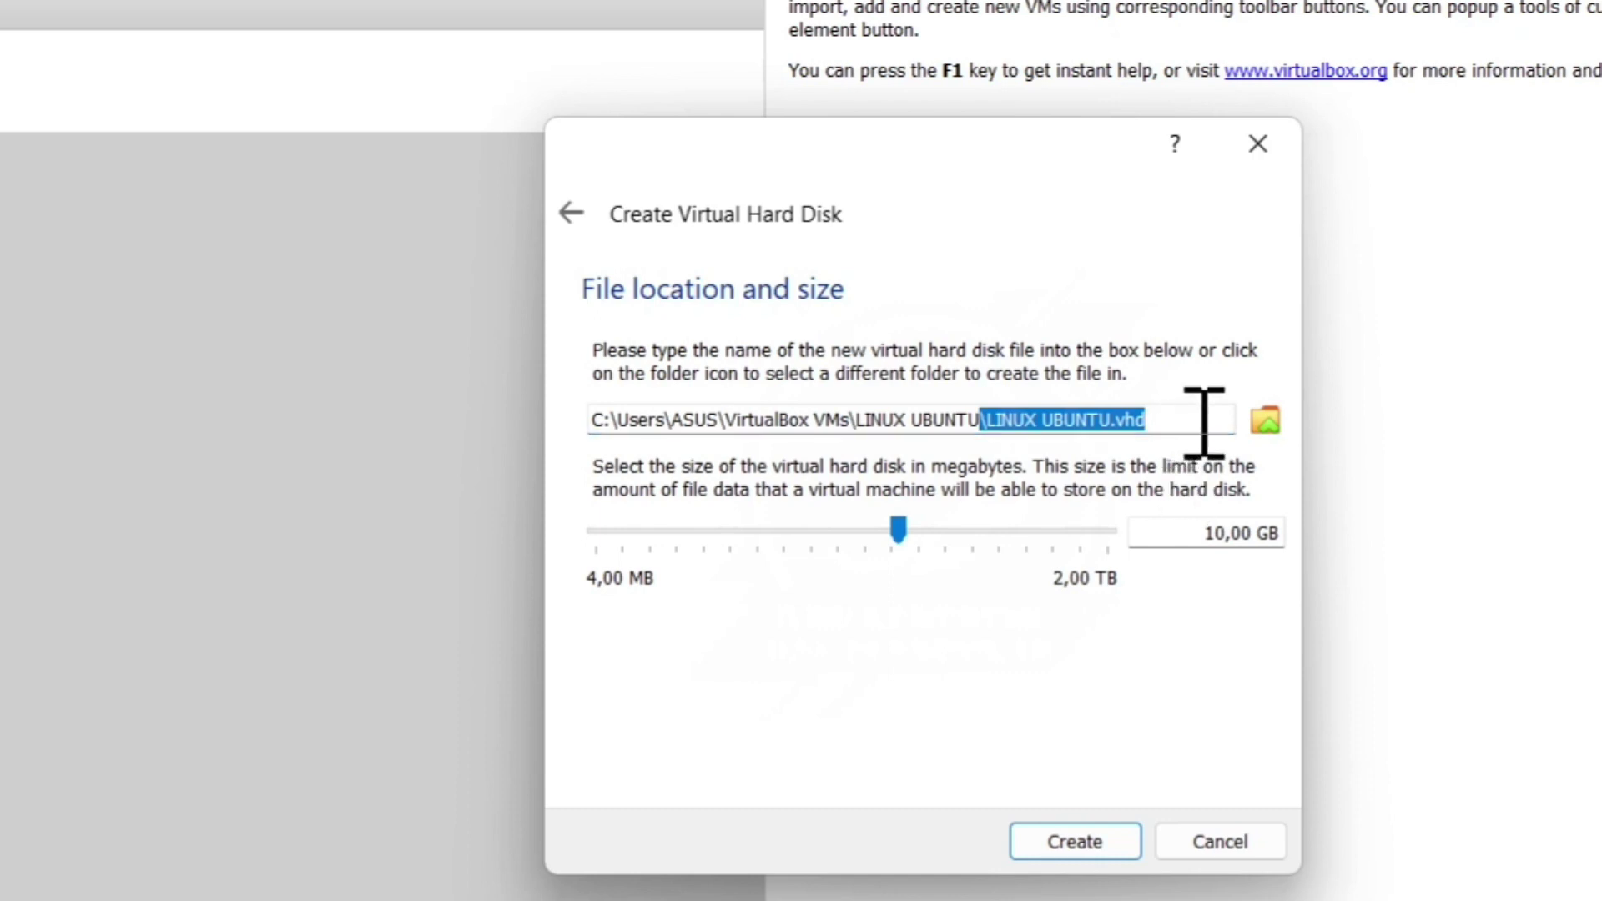
left_click(1200, 420)
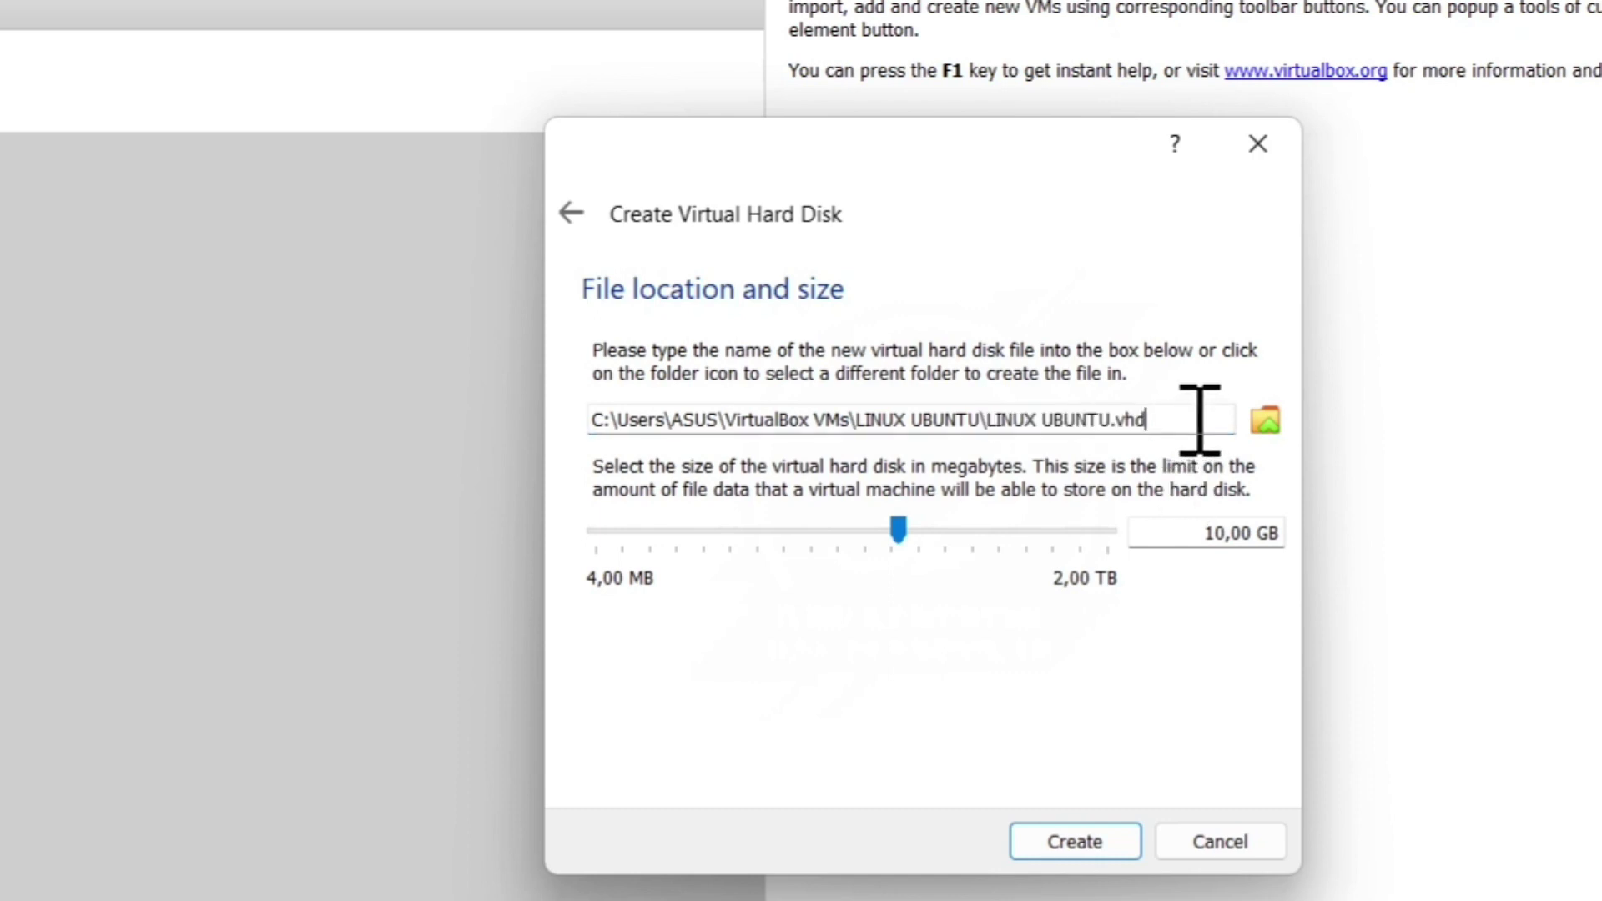
Set the location of LINUX UBUNTU.vhd to a new folder named UBUNTU on the MASTER DATA (E:) drive.
left_click(1265, 421)
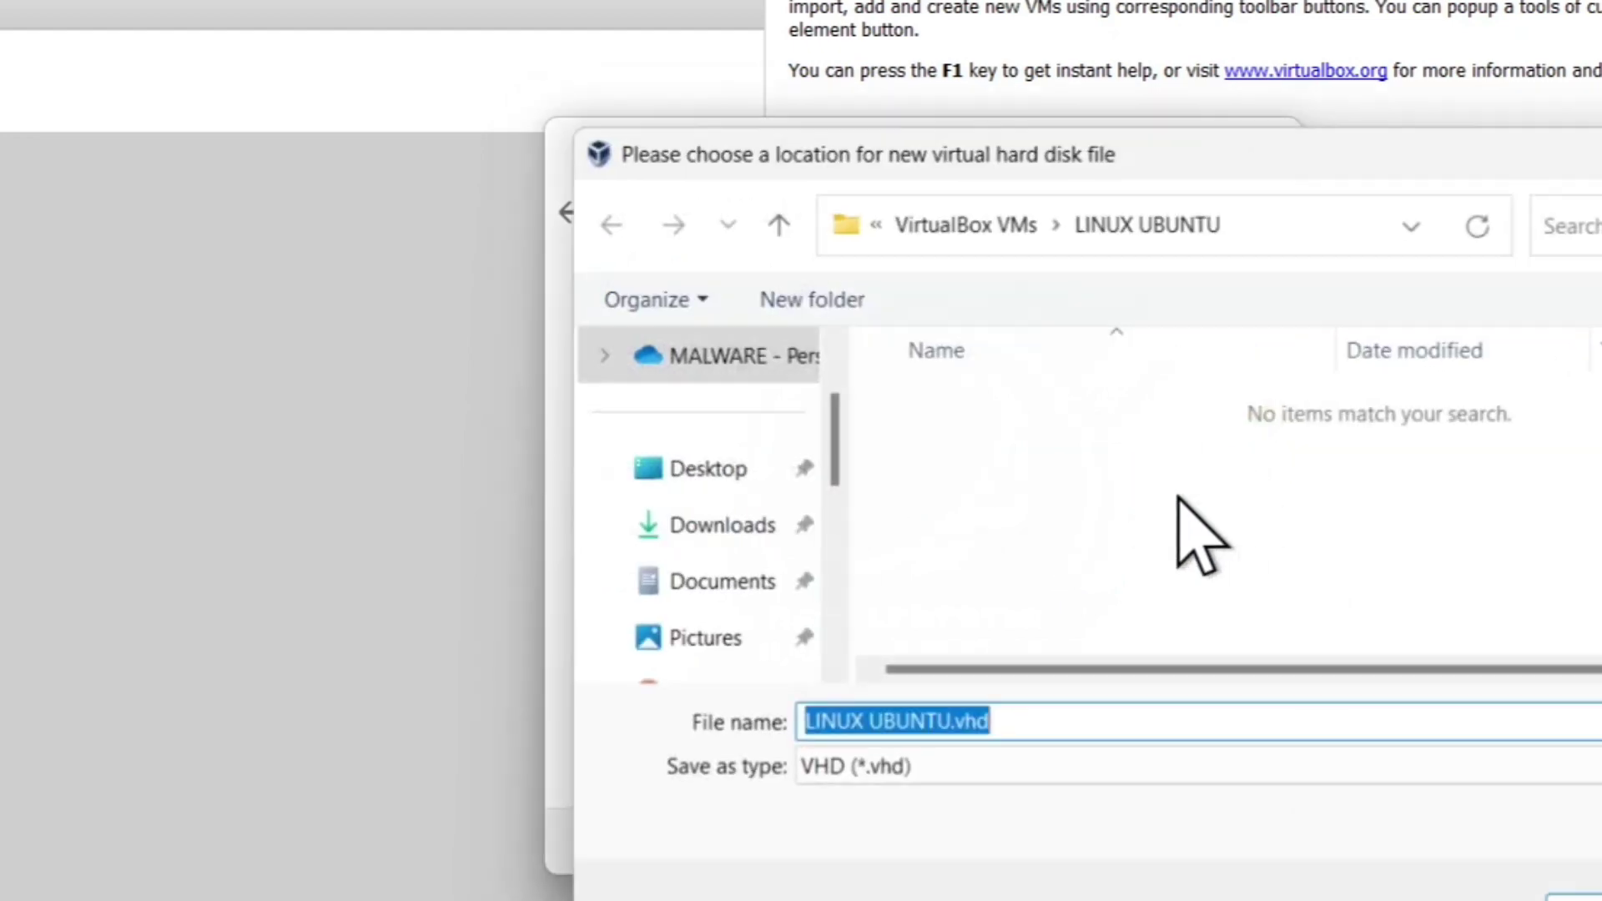
left_click_drag(818, 469, 826, 605)
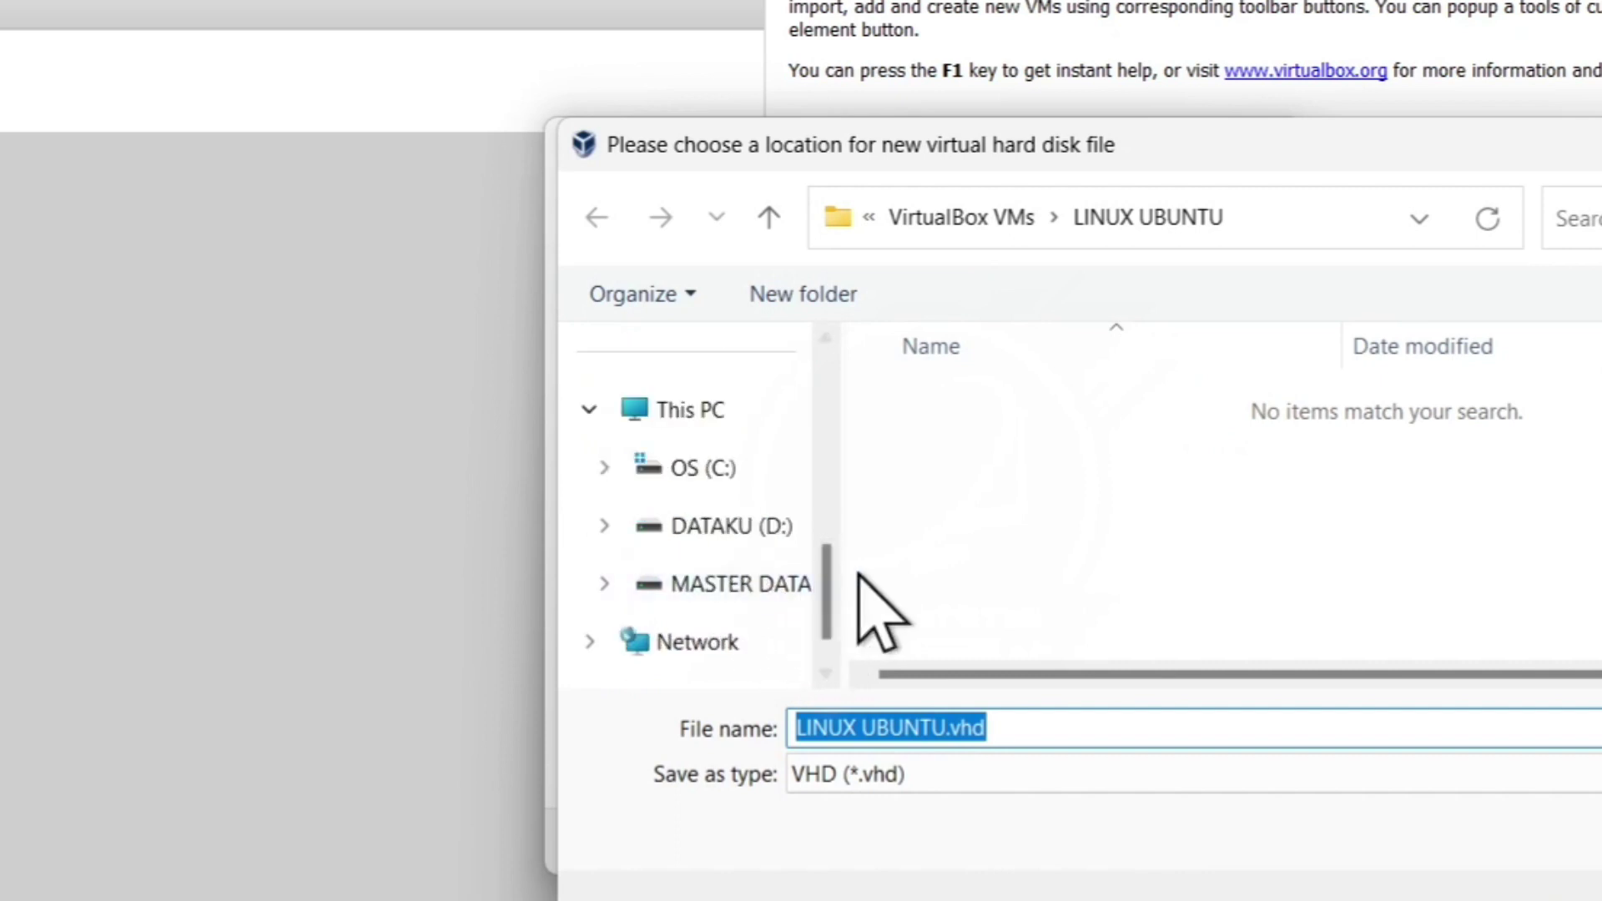
left_click(755, 585)
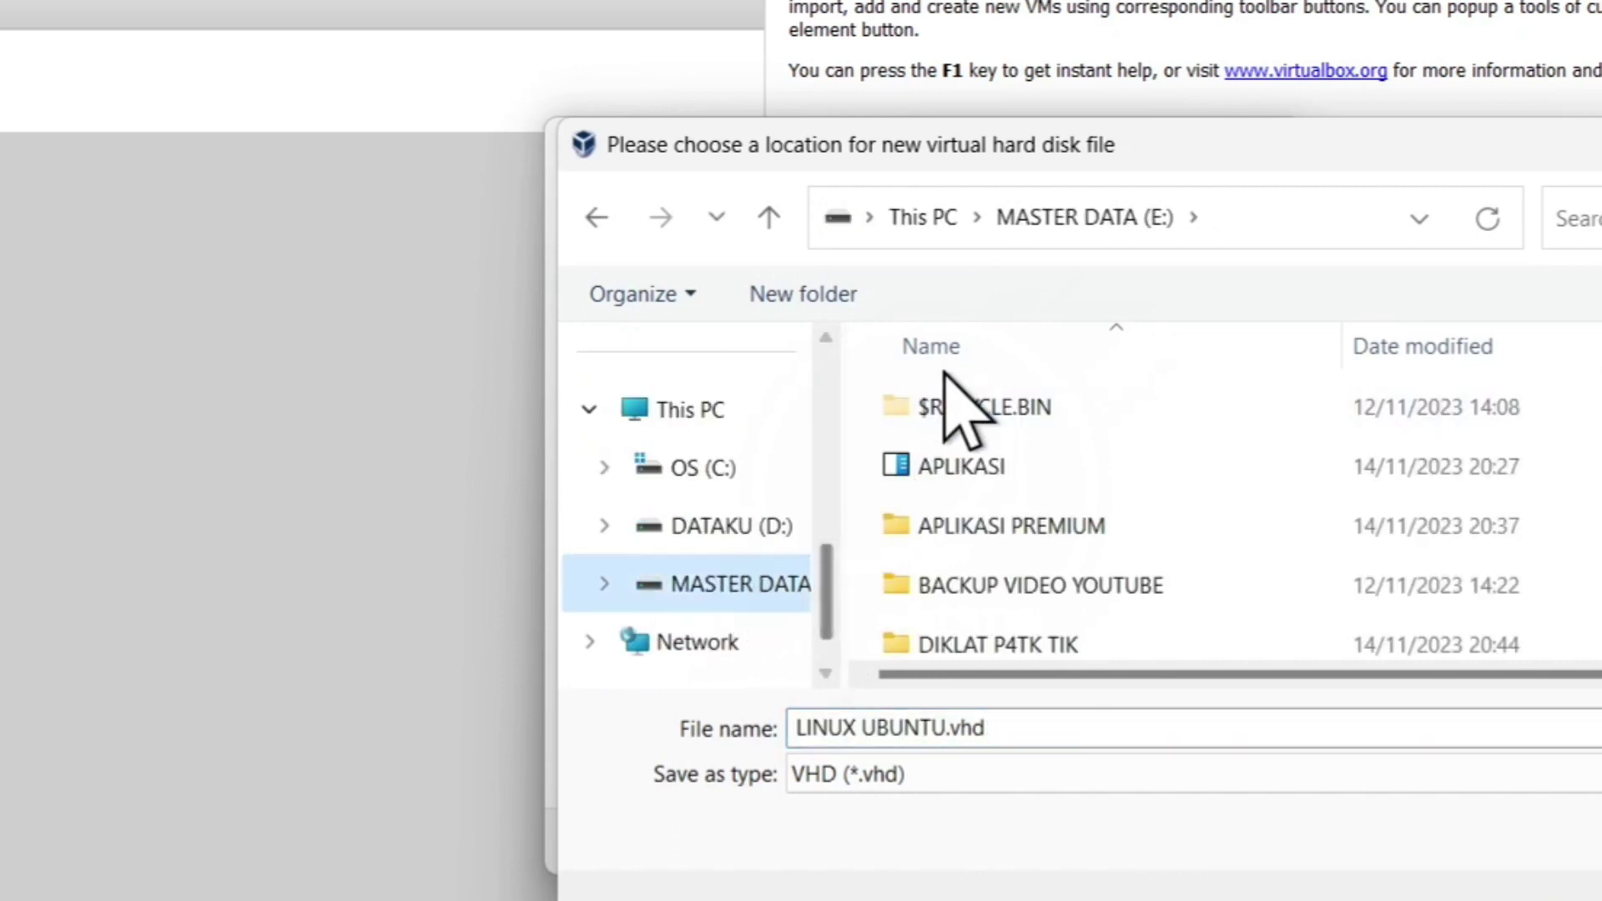
scroll(1035, 542, "down", 3)
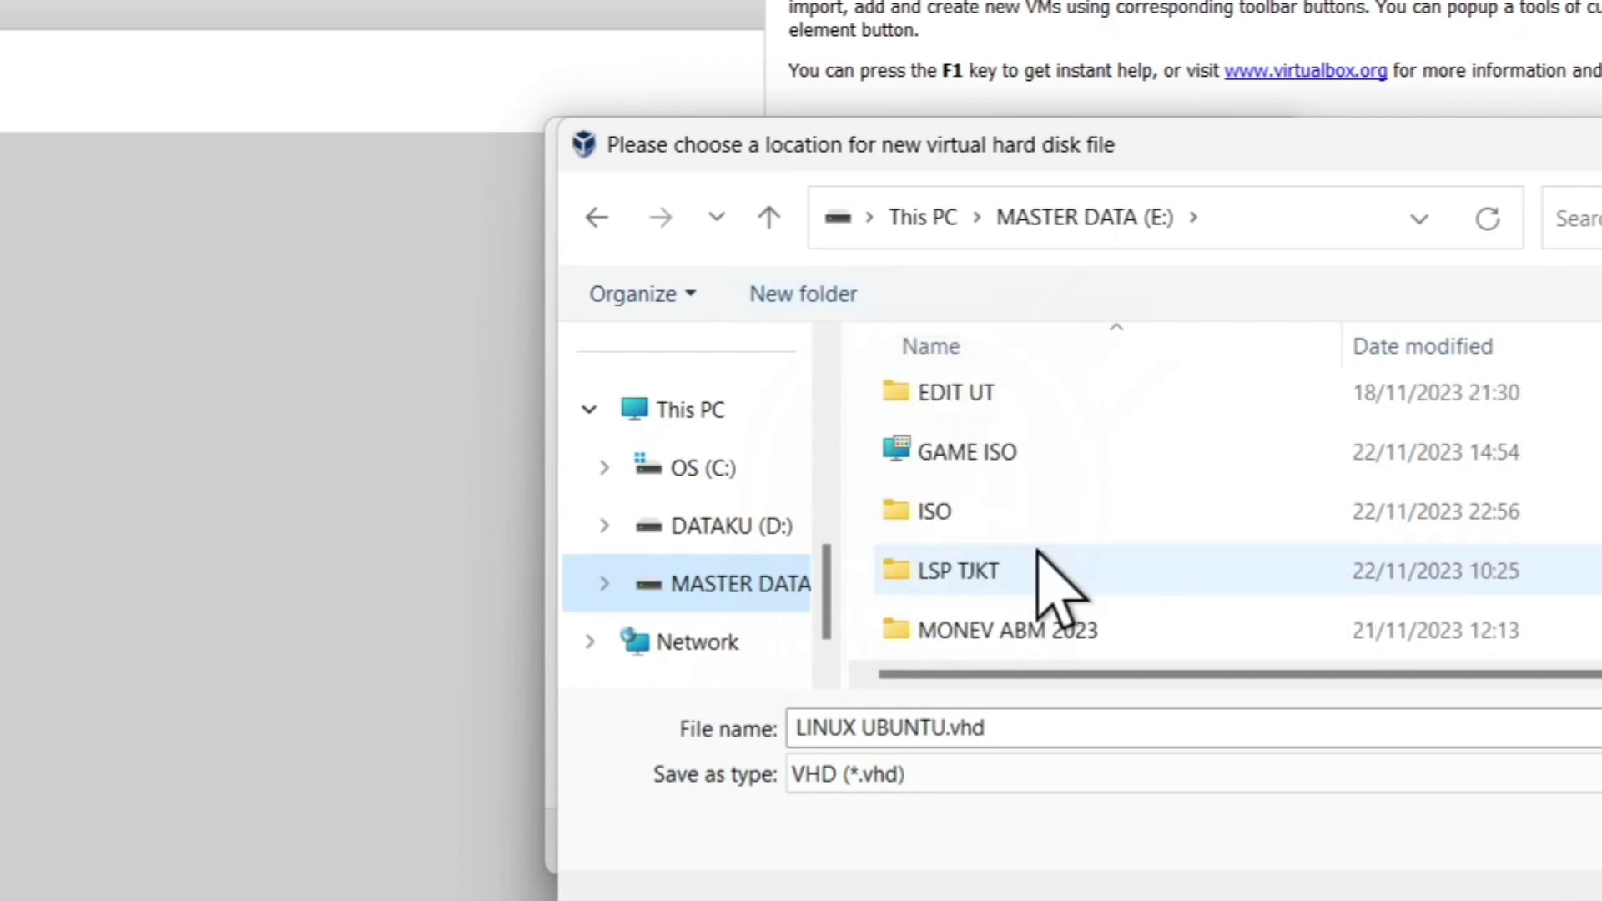
scroll(1055, 584, "up", 3)
left_click(780, 296)
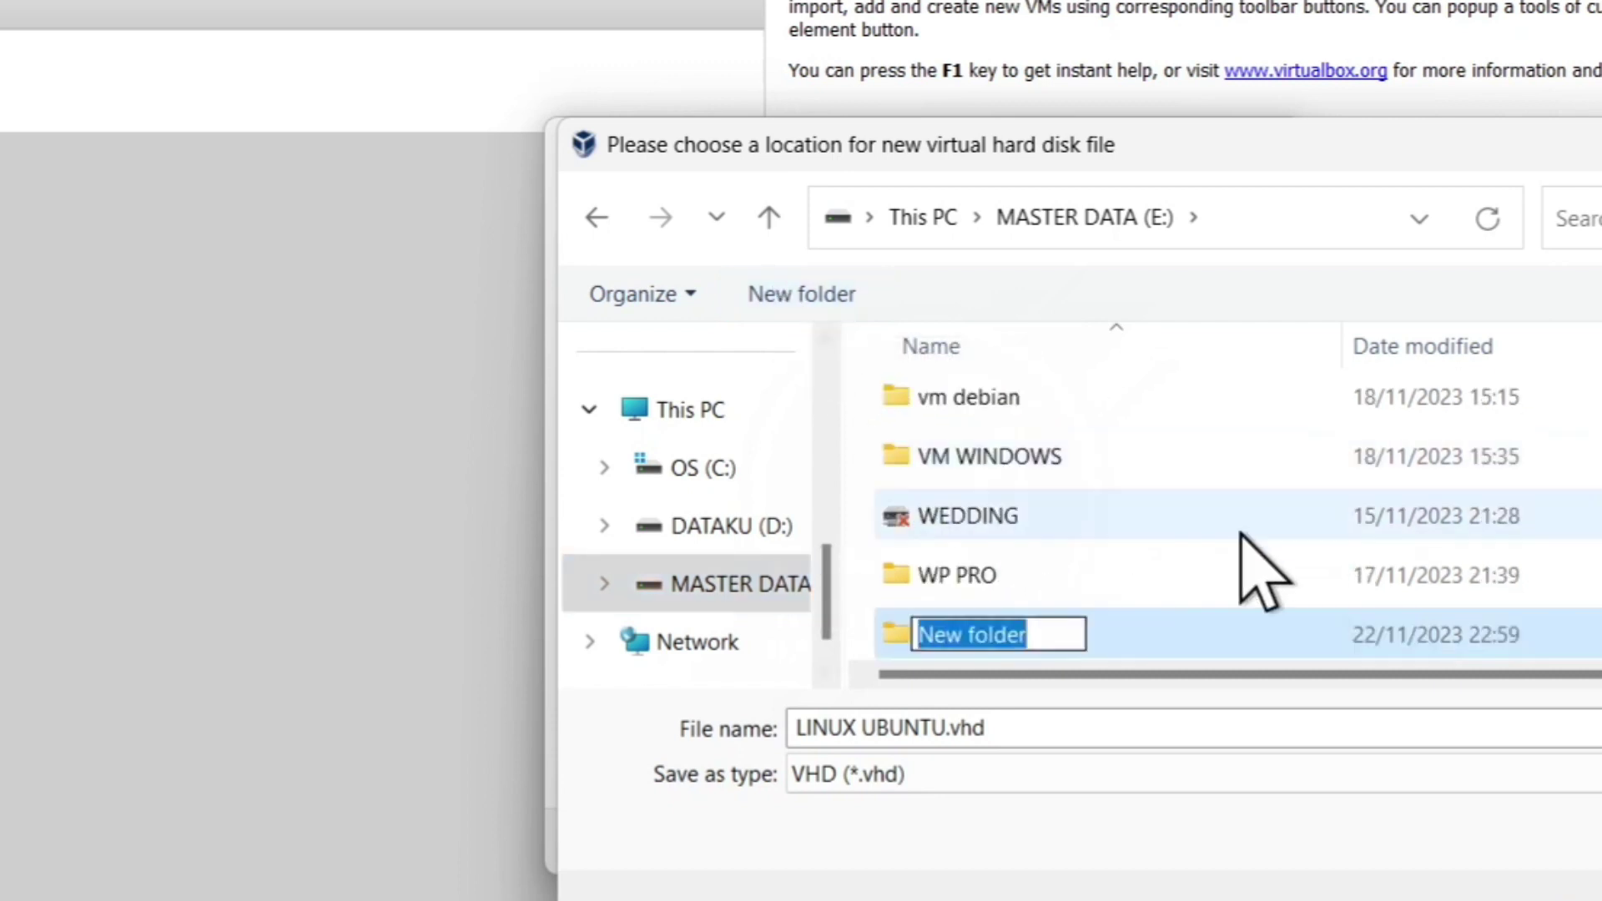
type("UBUNTU")
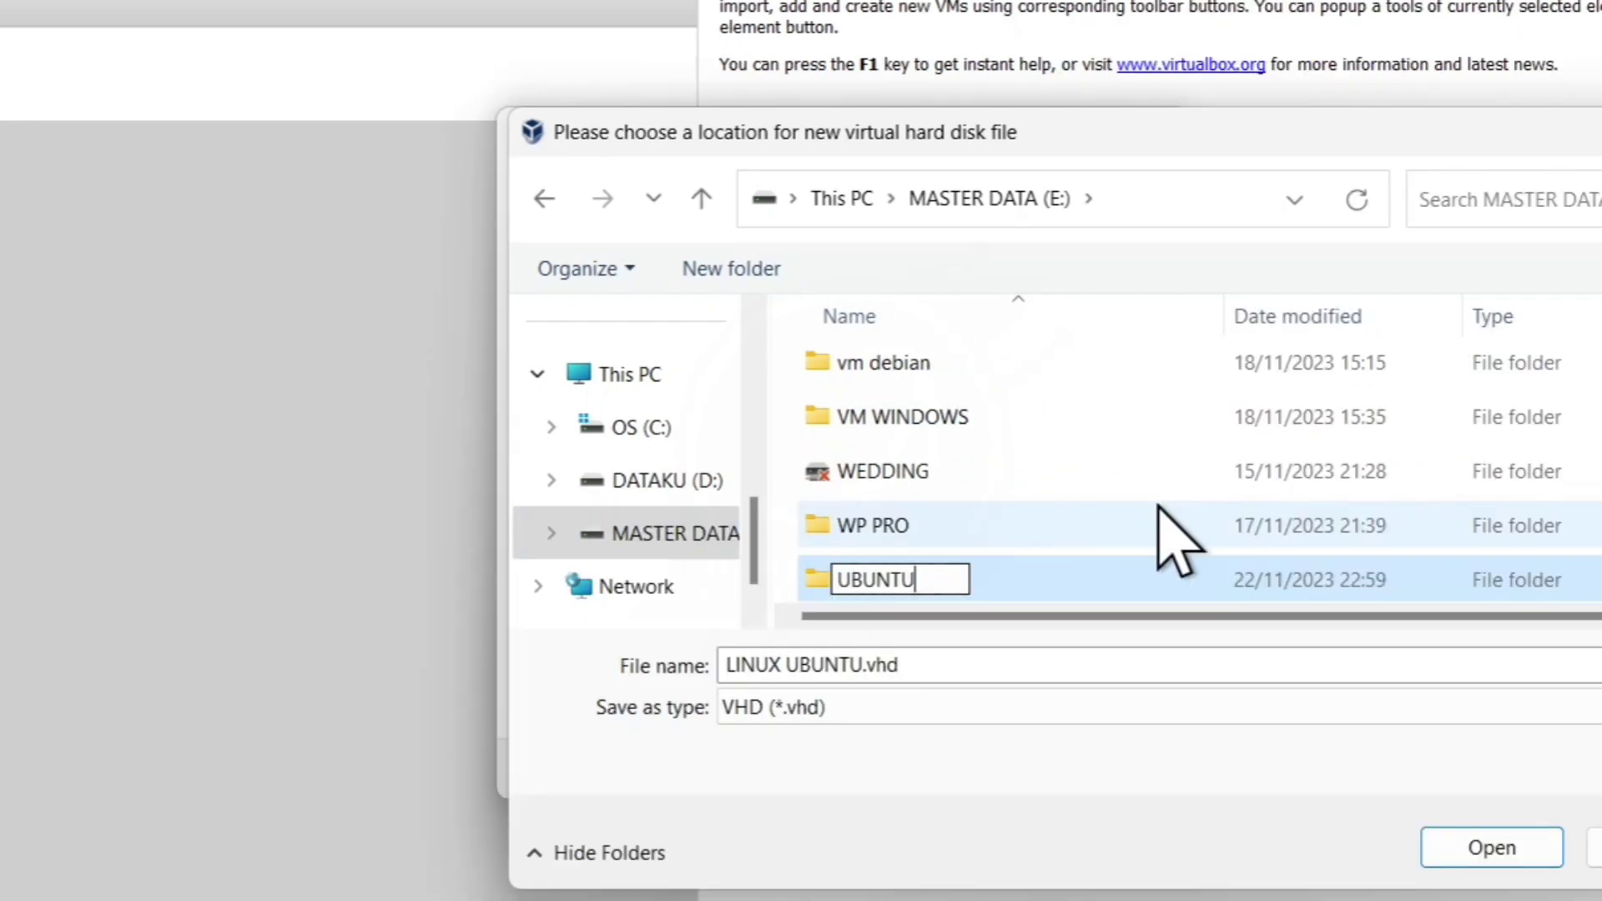
key("Return")
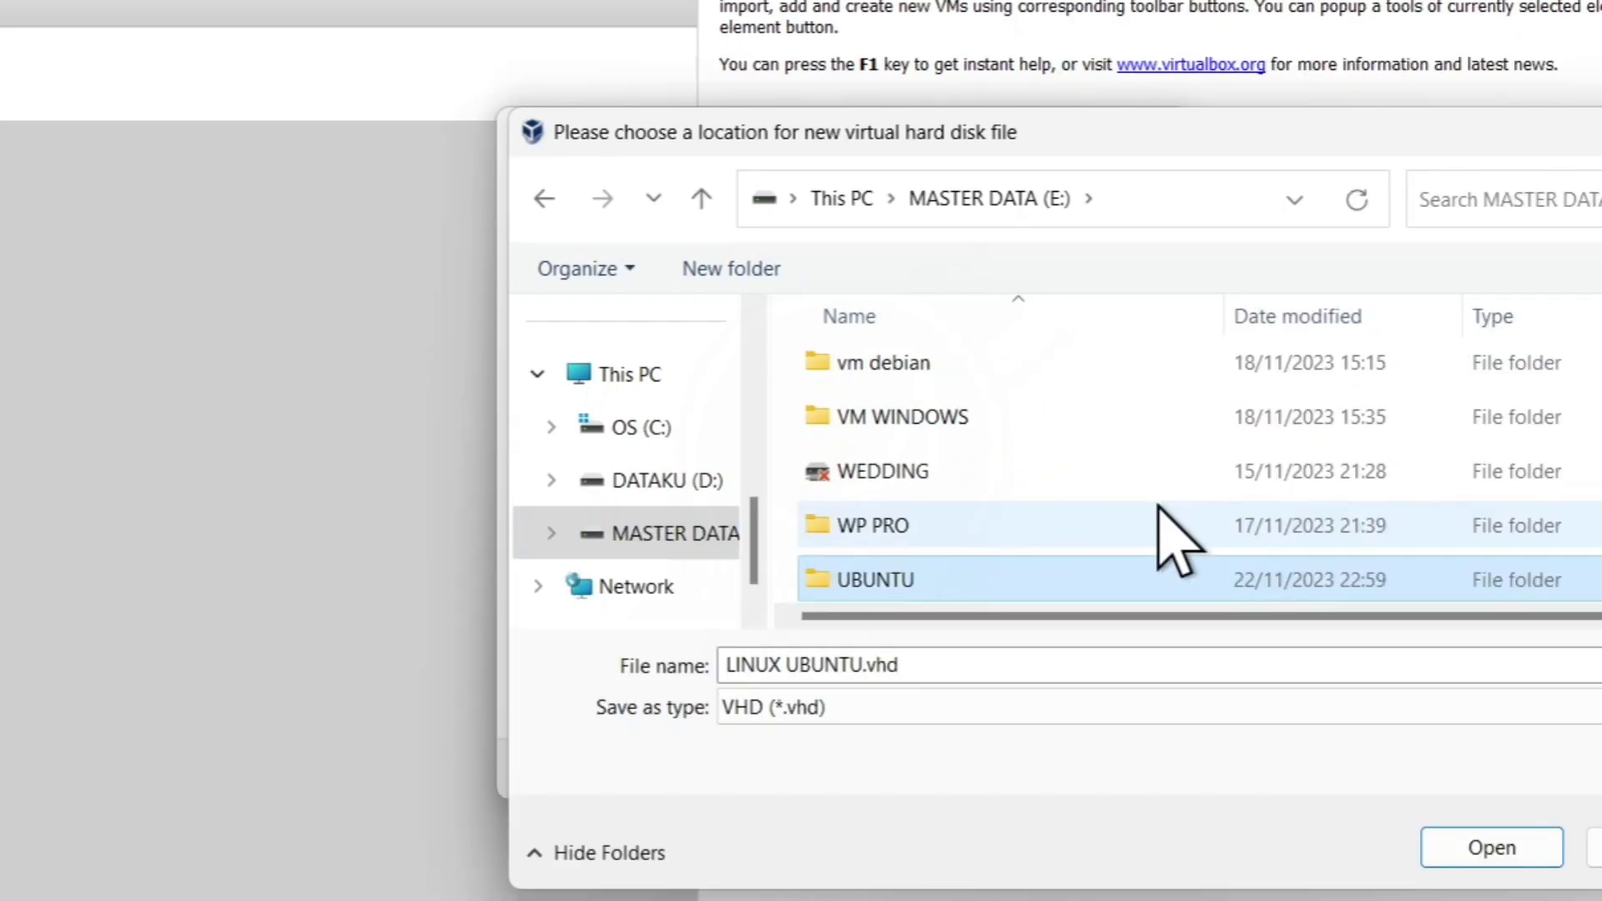
key("Return")
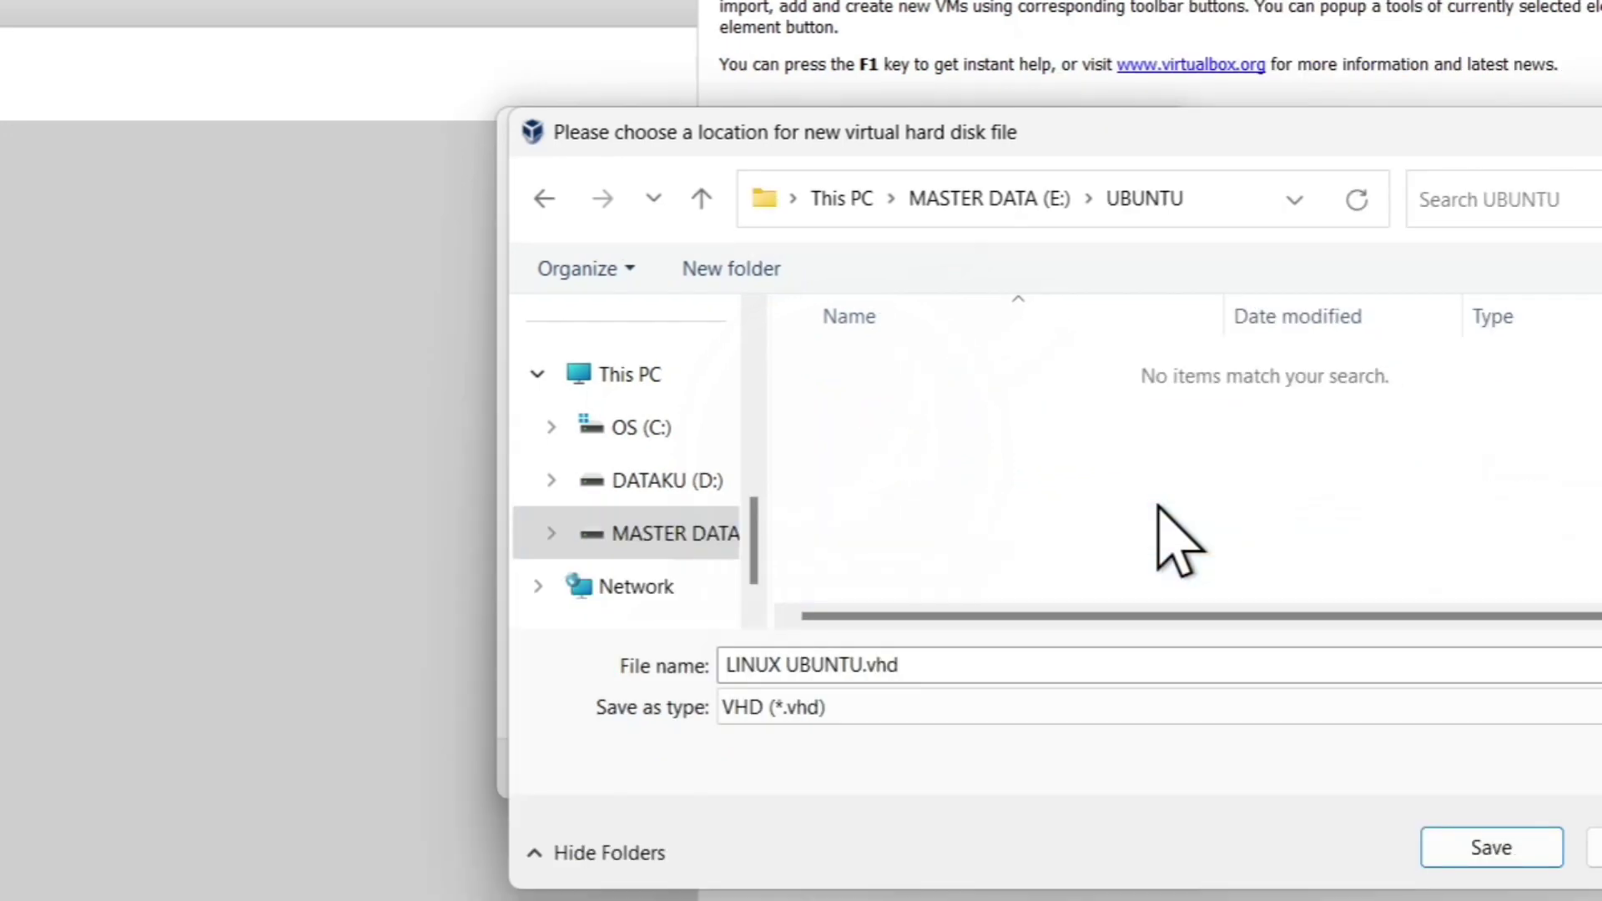
left_click(1491, 847)
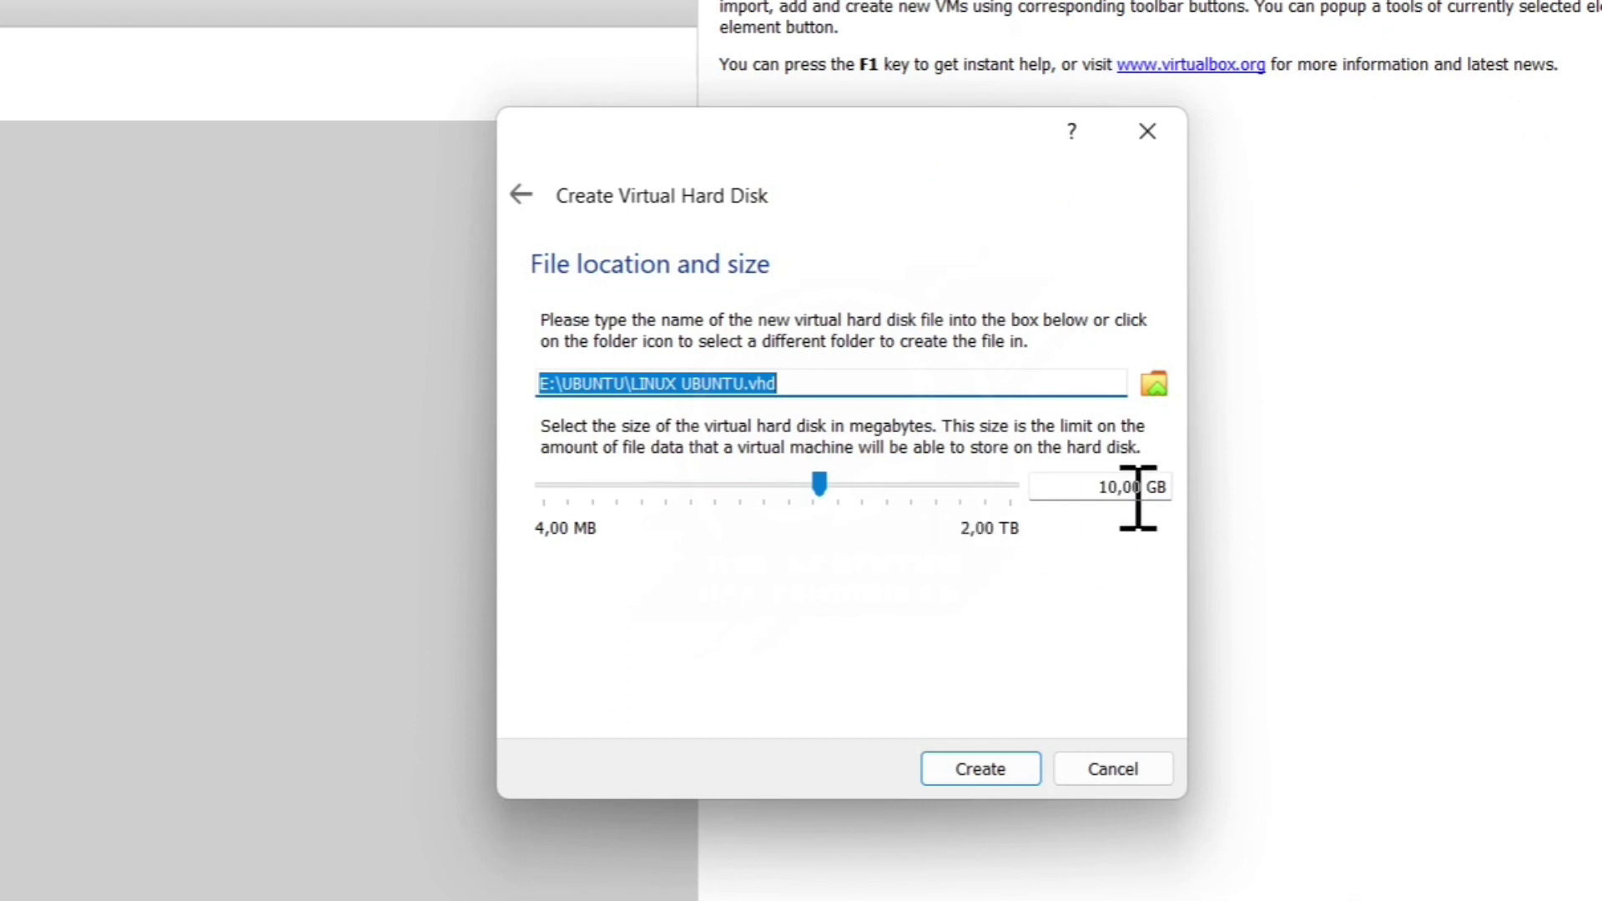
Set the virtual hard disk size to 40,00 GB and create the disk.
left_click(895, 484)
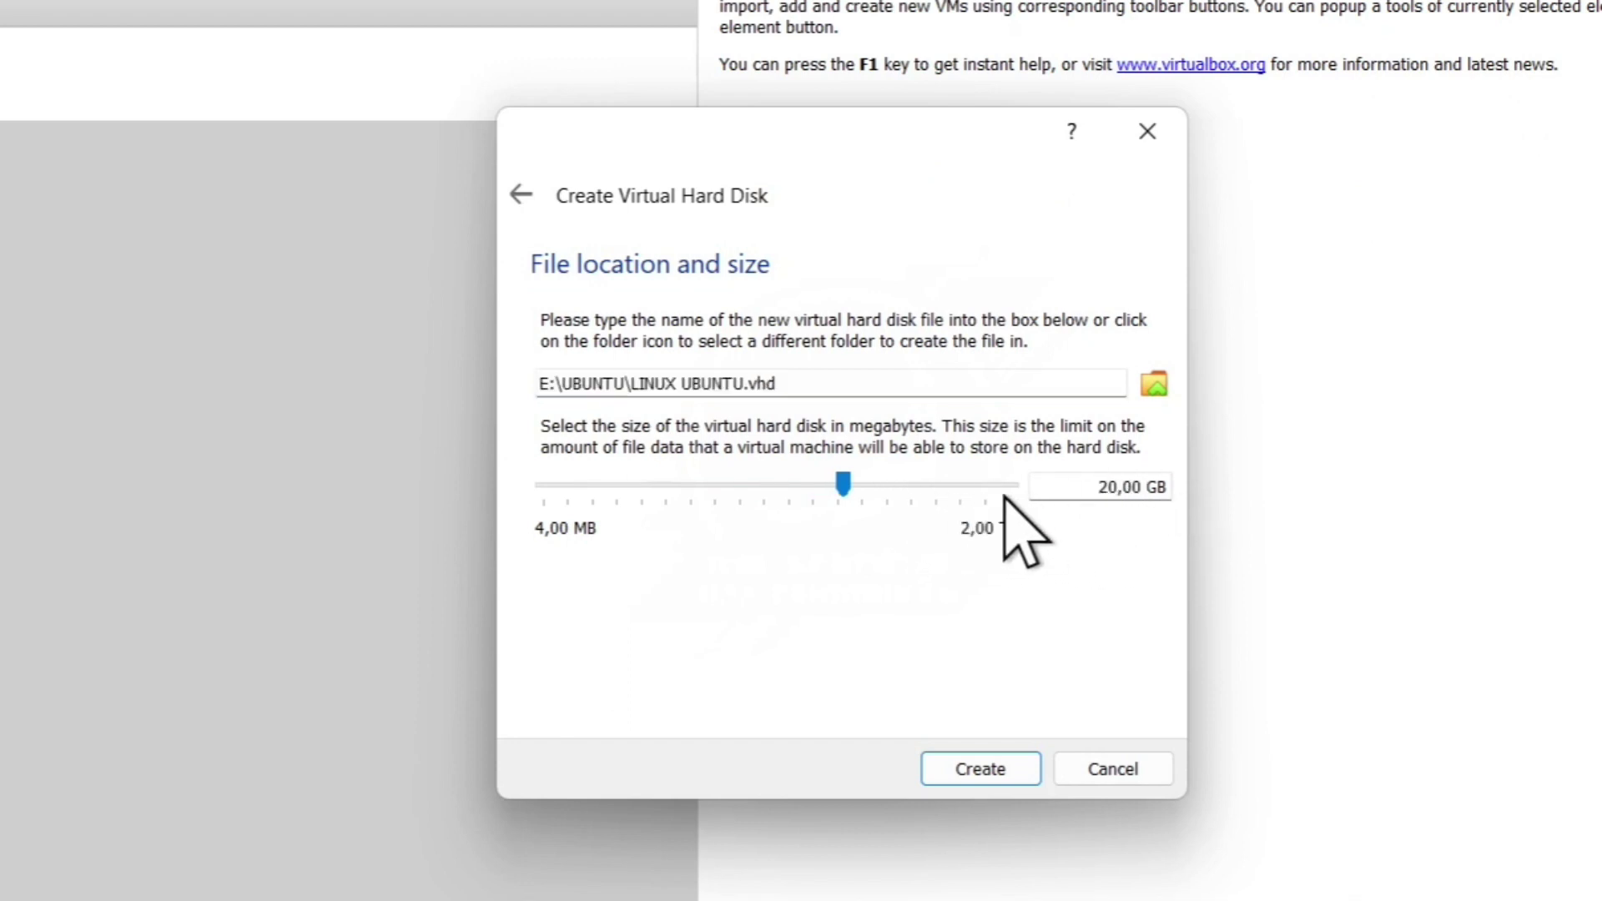
left_click(951, 482)
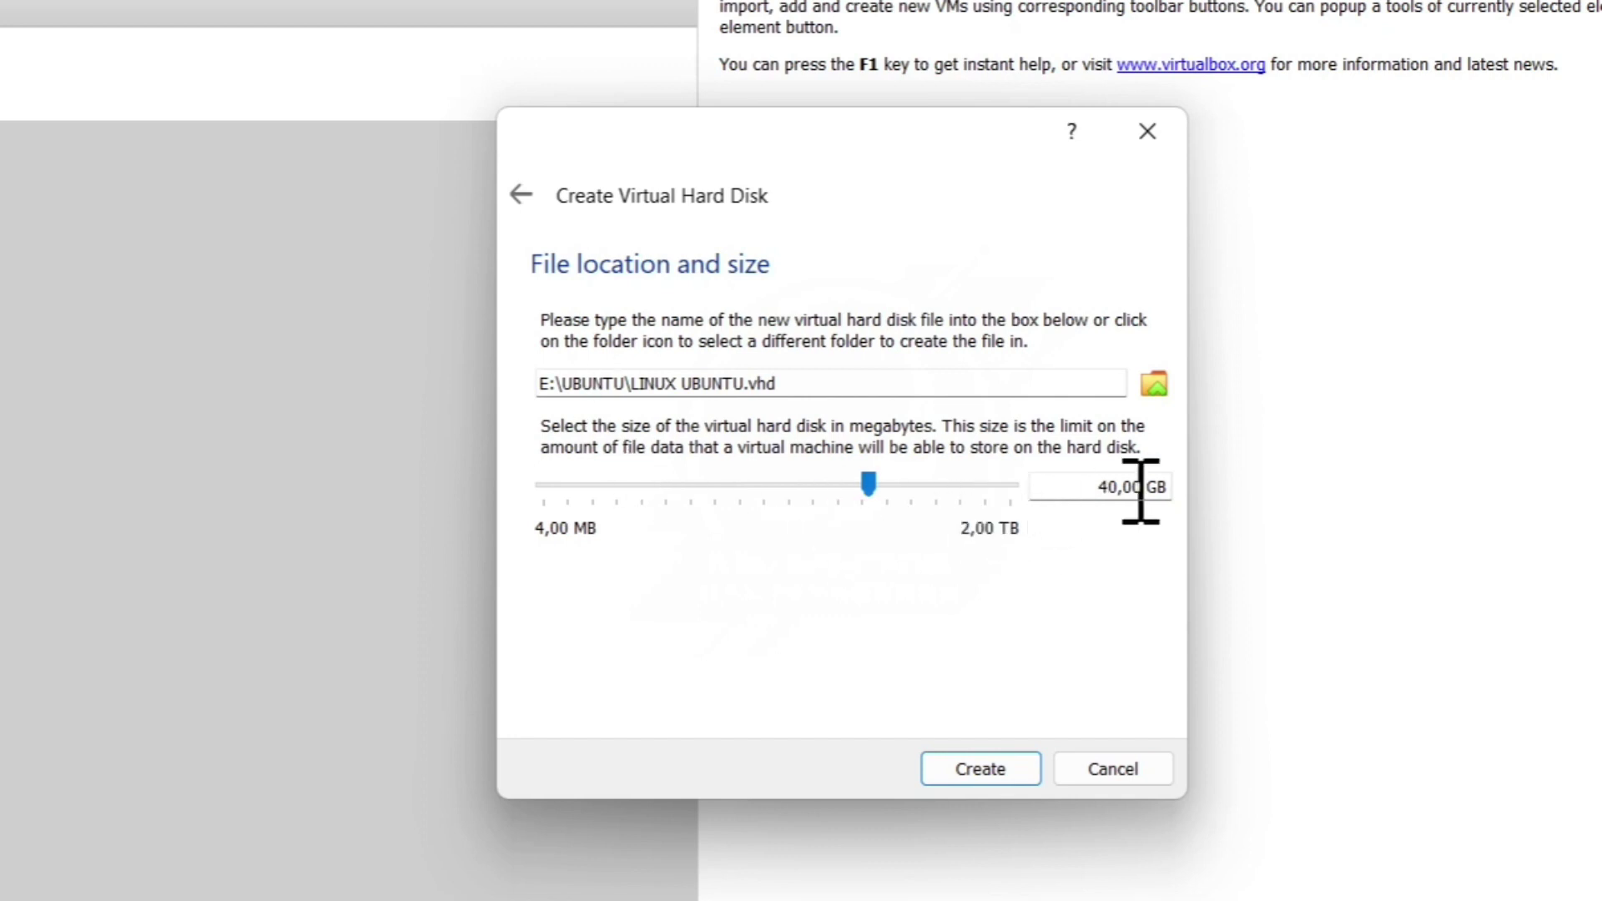
left_click(828, 486)
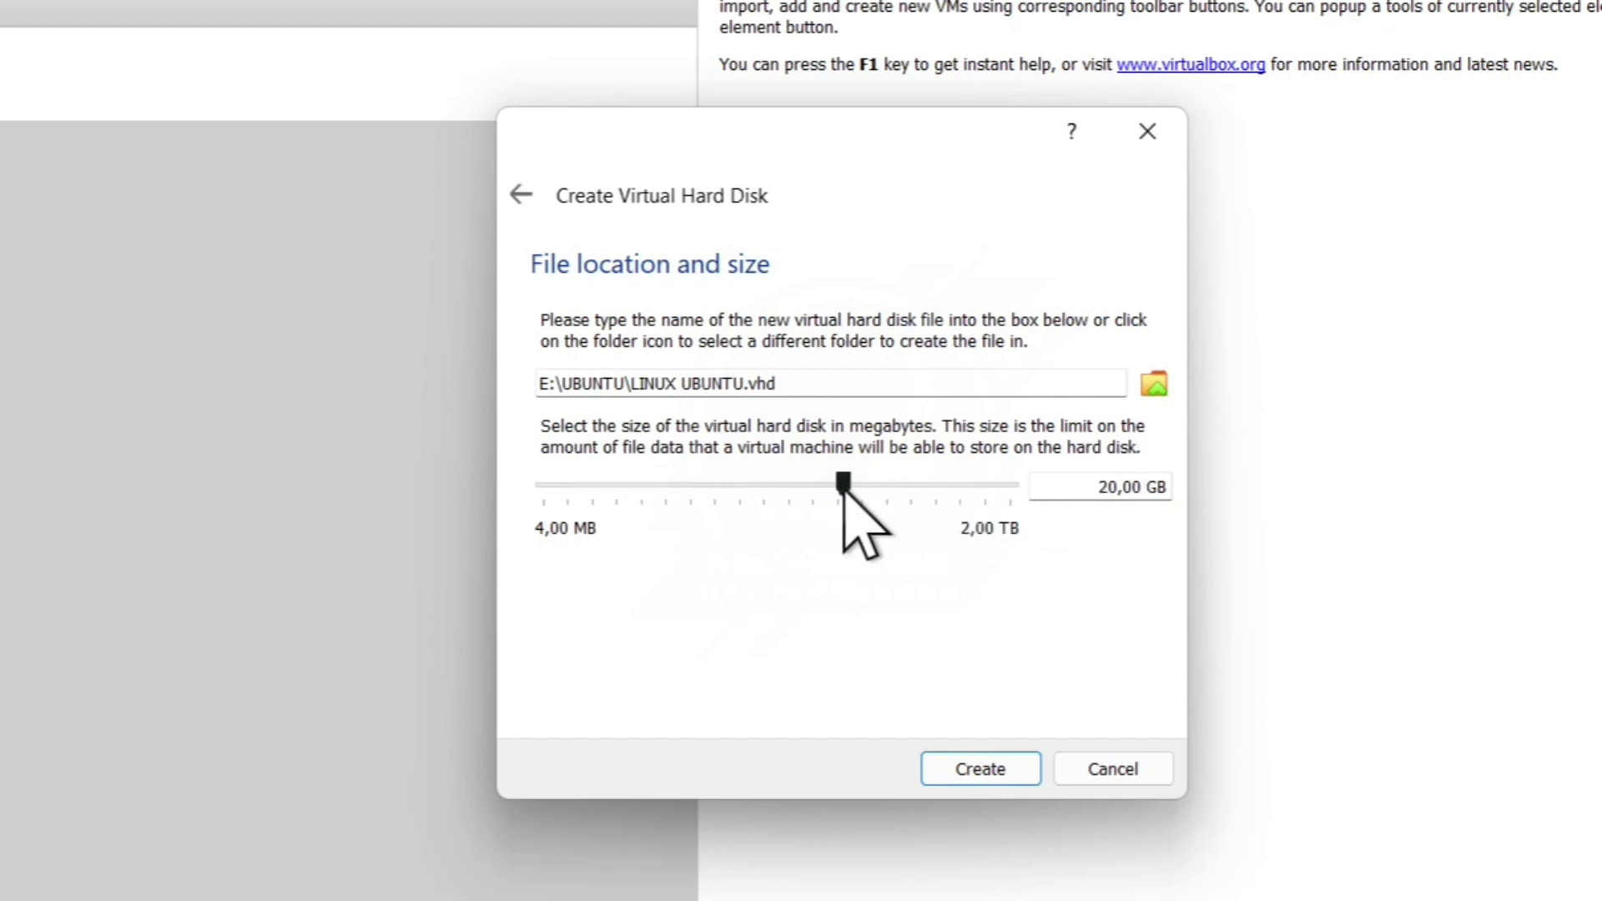
left_click(904, 484)
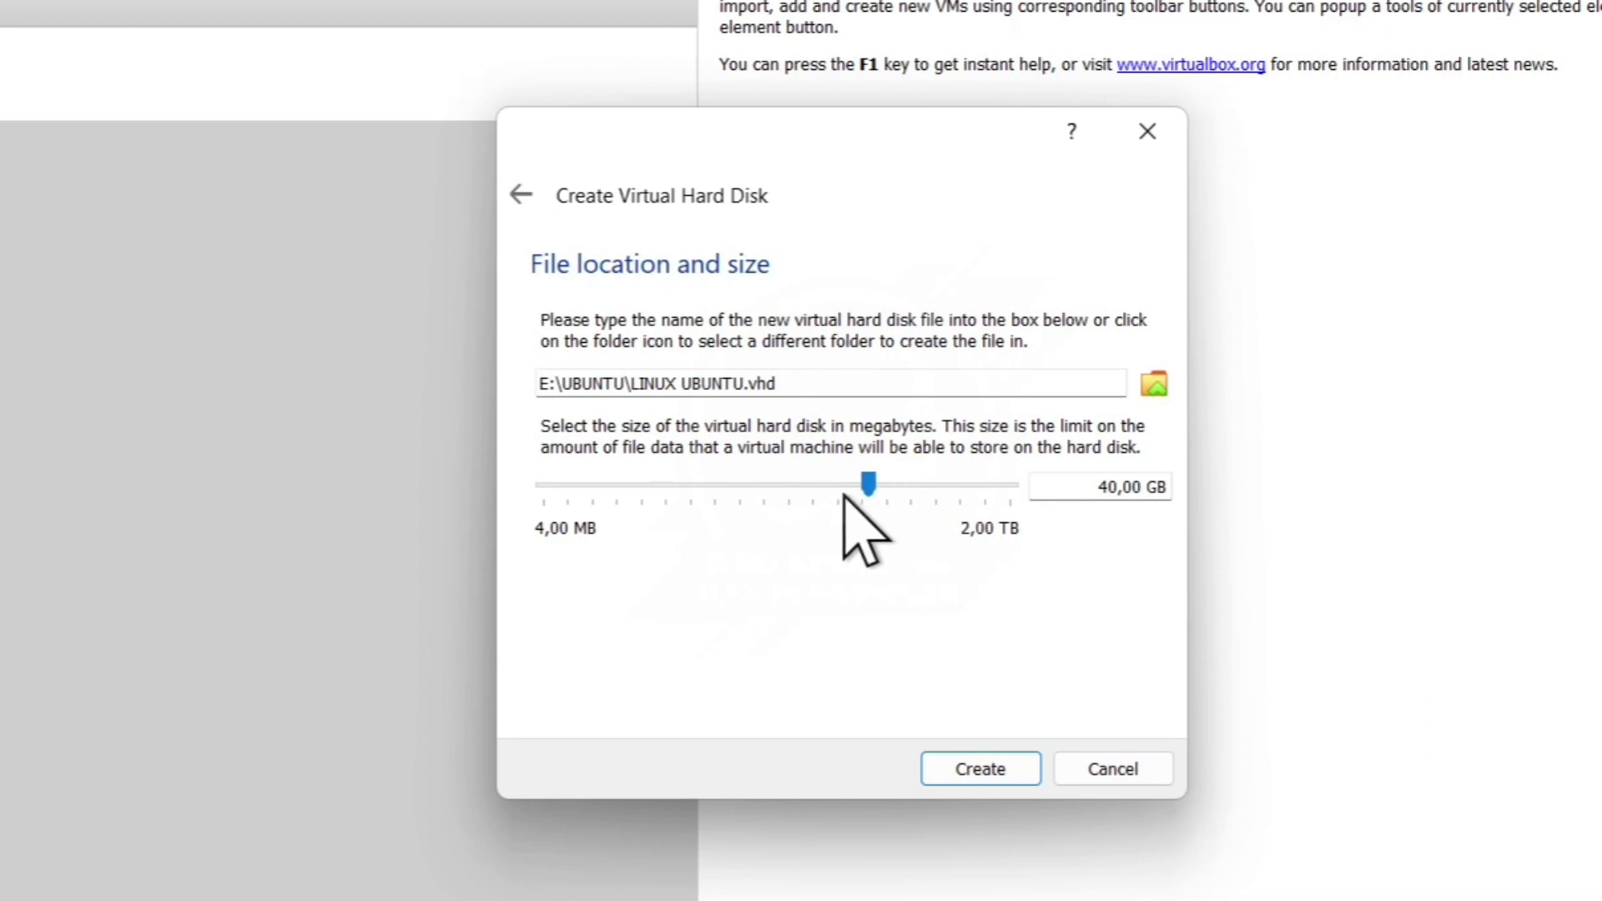
mouse_move(844, 492)
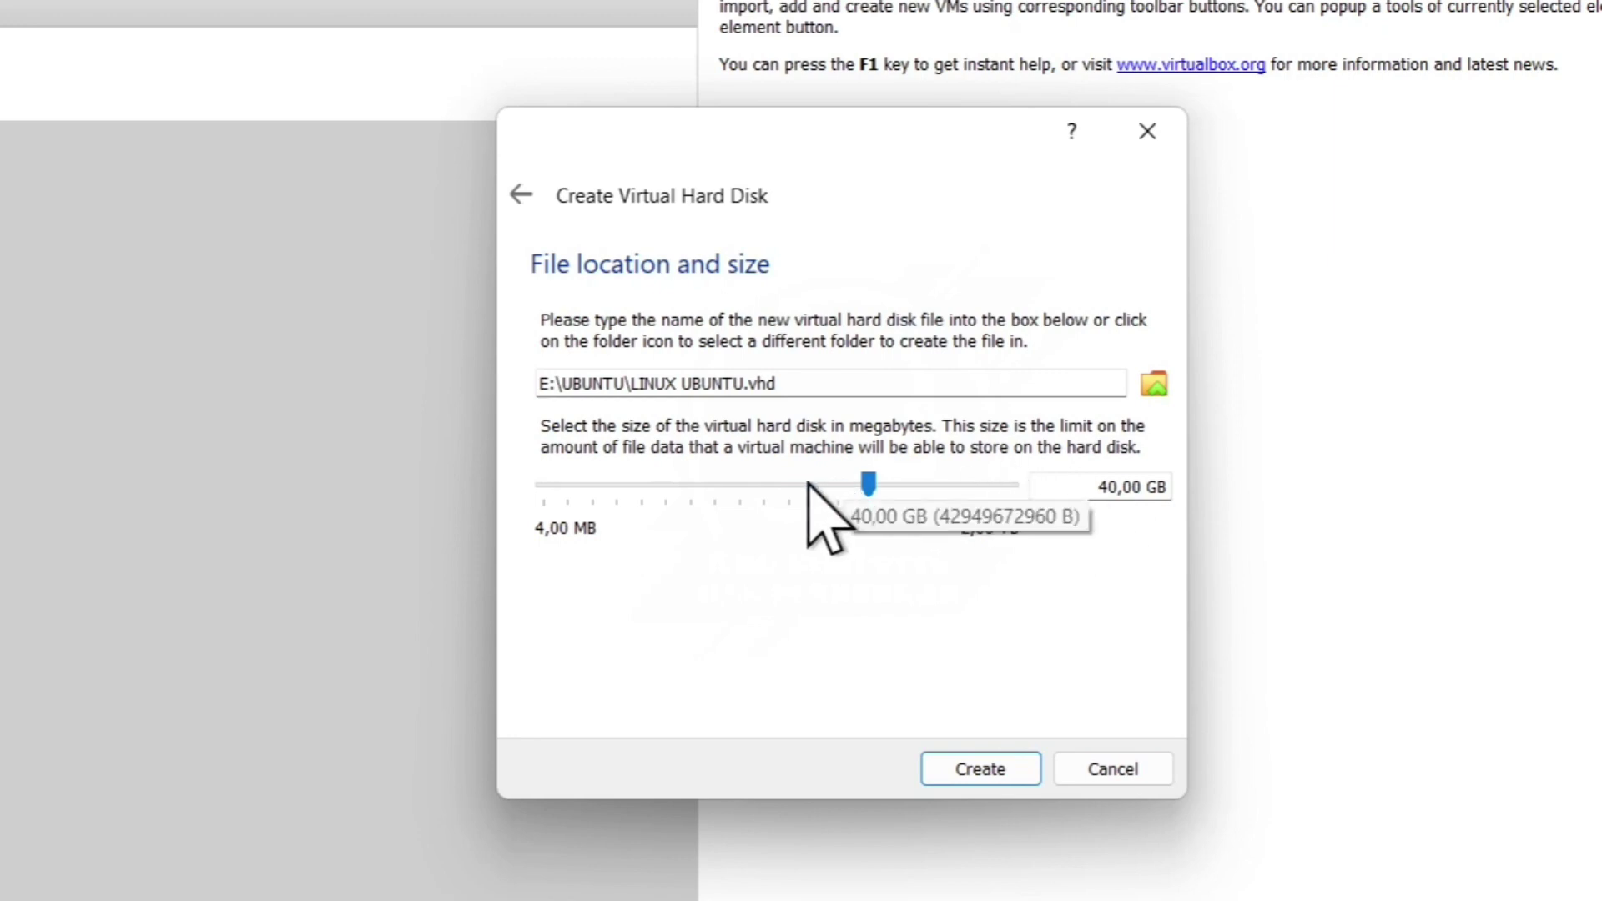
left_click(982, 769)
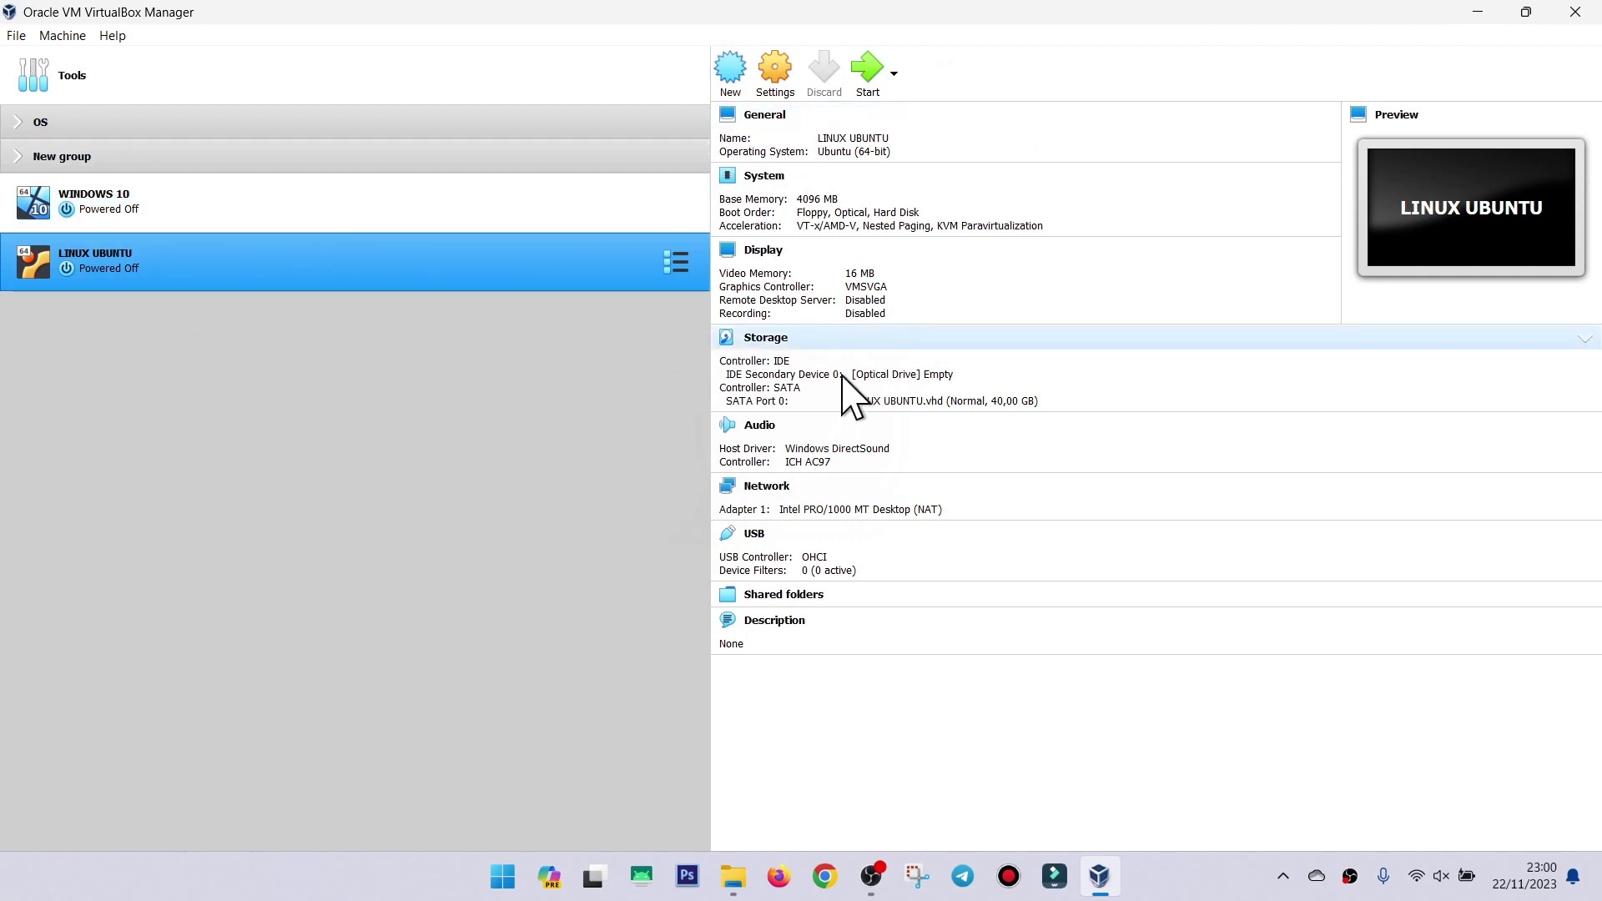
Attach ubuntu-21.04-desktop-amd64.iso from the ISO\UBUNTU folder on MASTER DATA (E:) to the virtual machine's optical drive.
left_click(919, 390)
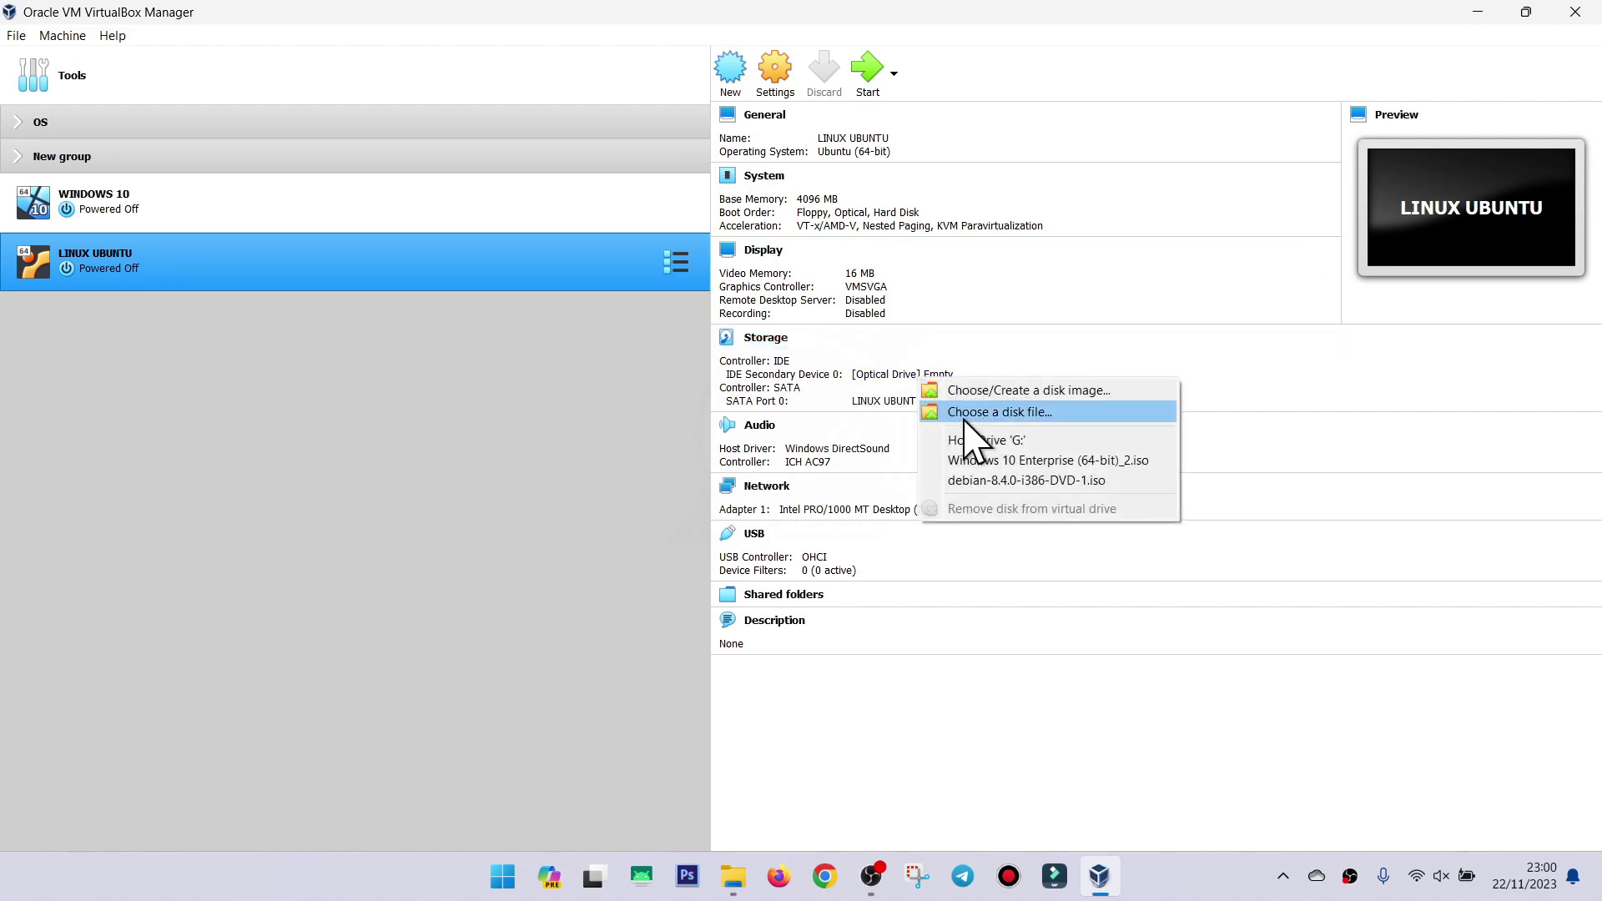
left_click(999, 413)
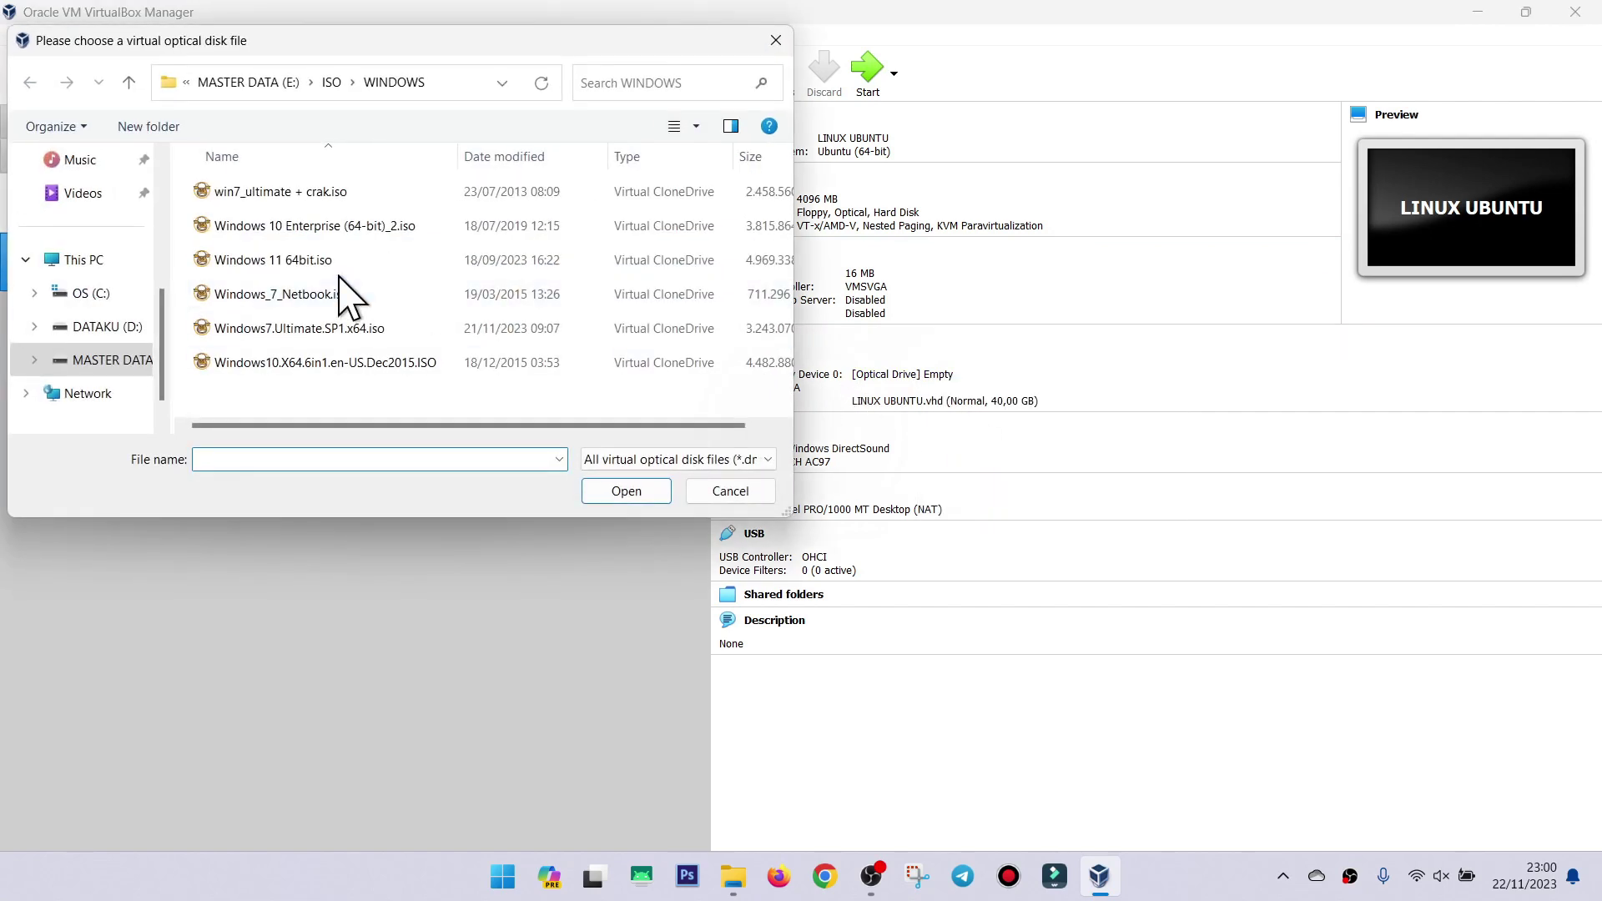
left_click(268, 93)
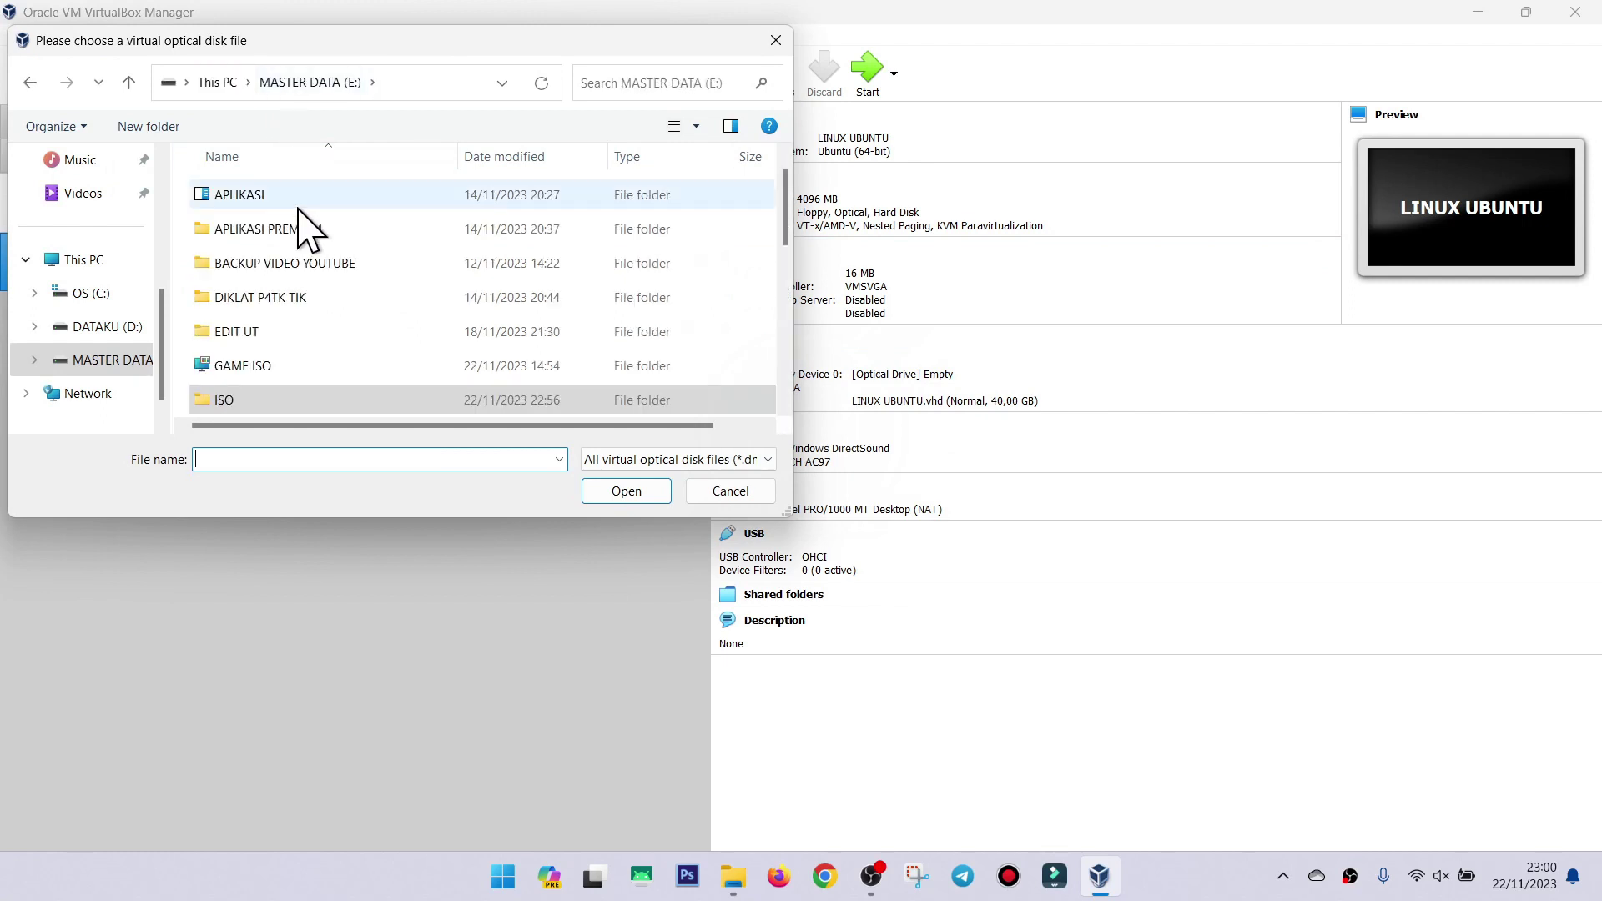
double_click(262, 399)
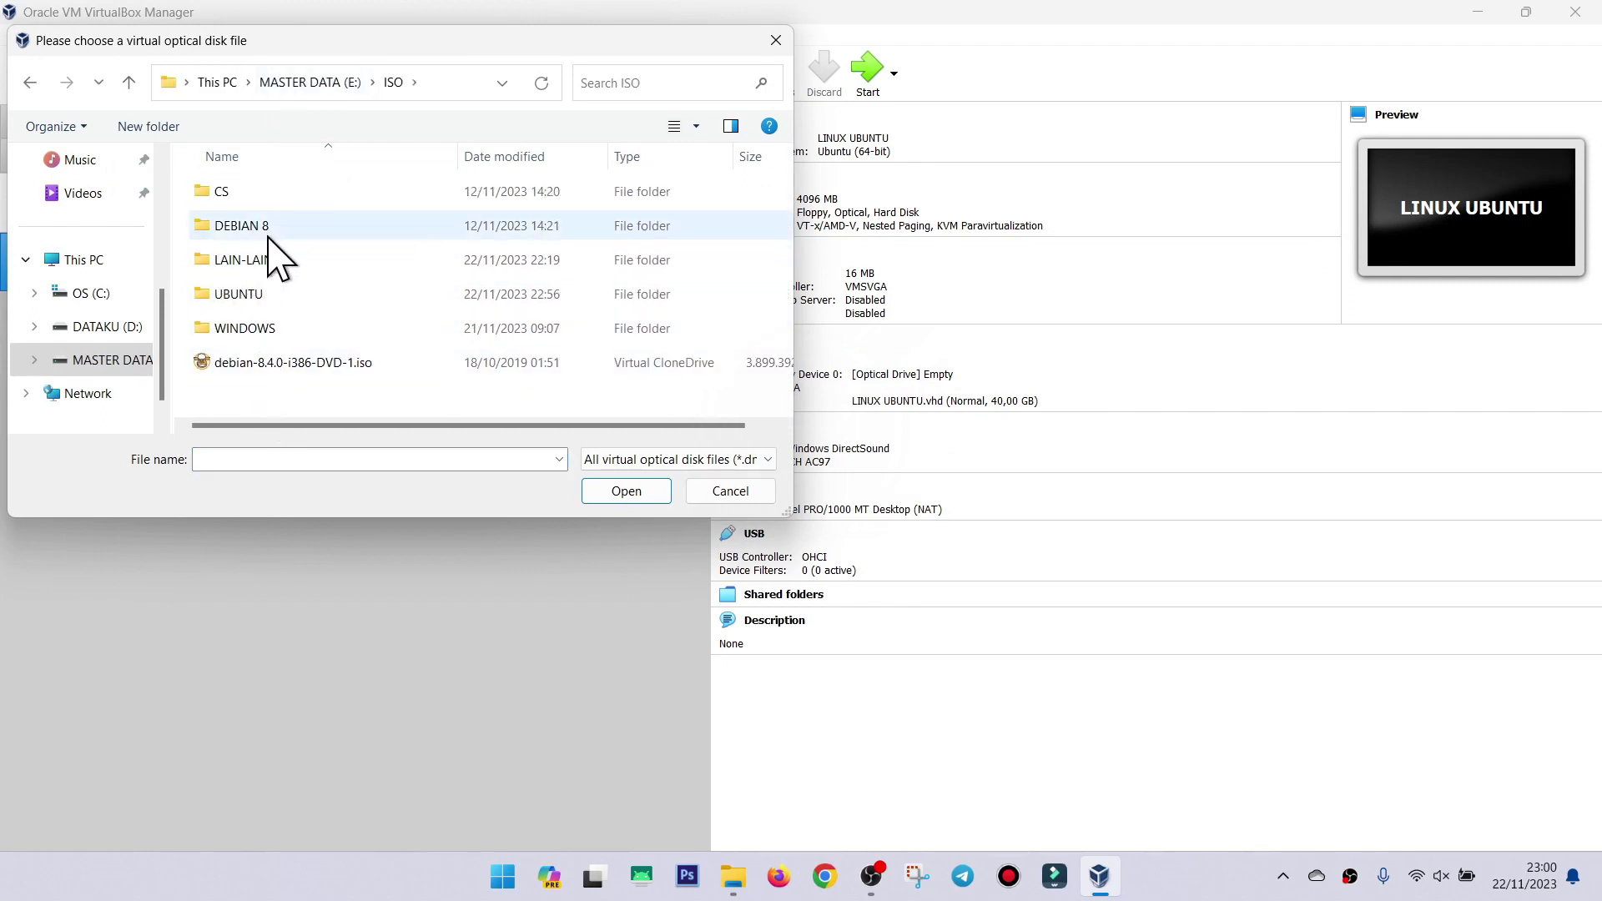
left_click(286, 298)
double_click(286, 298)
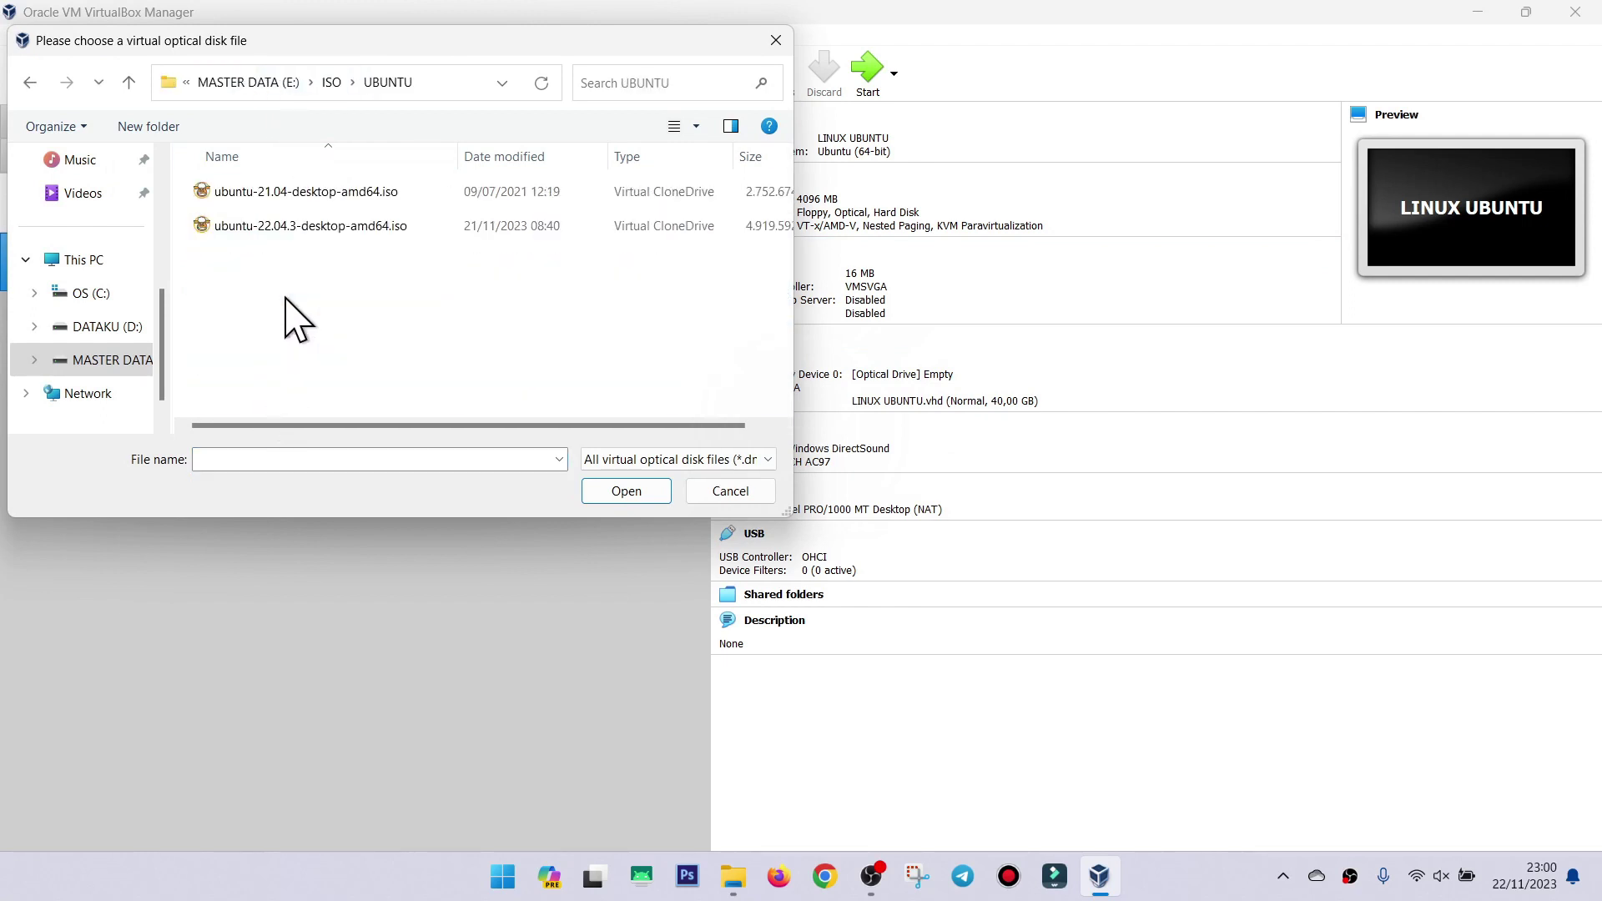
left_click(299, 195)
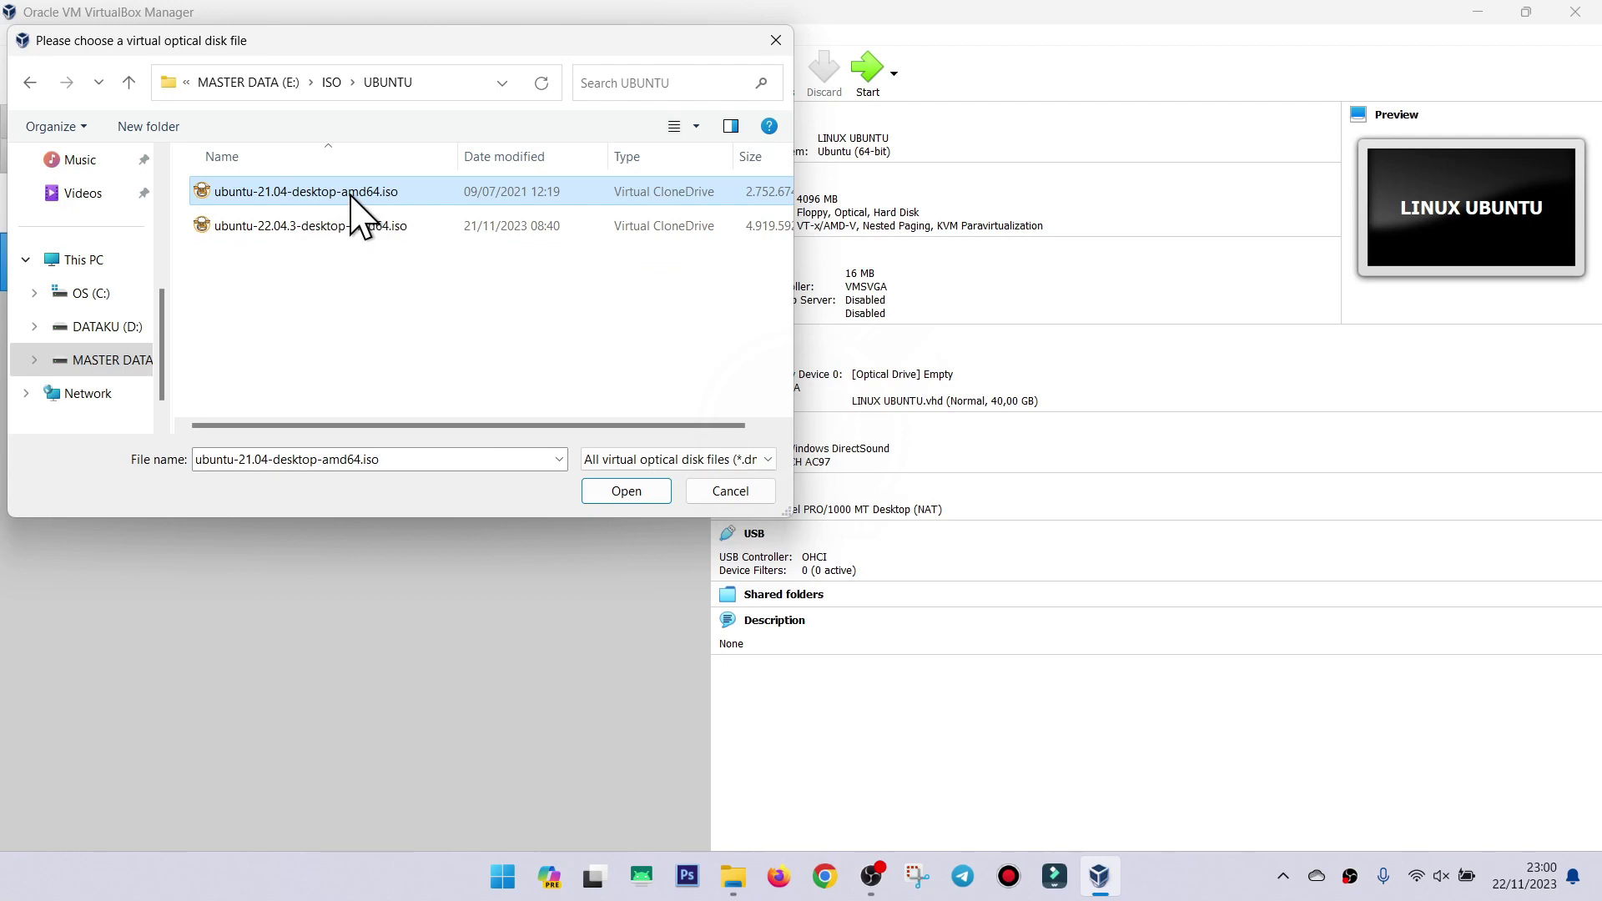
left_click(627, 494)
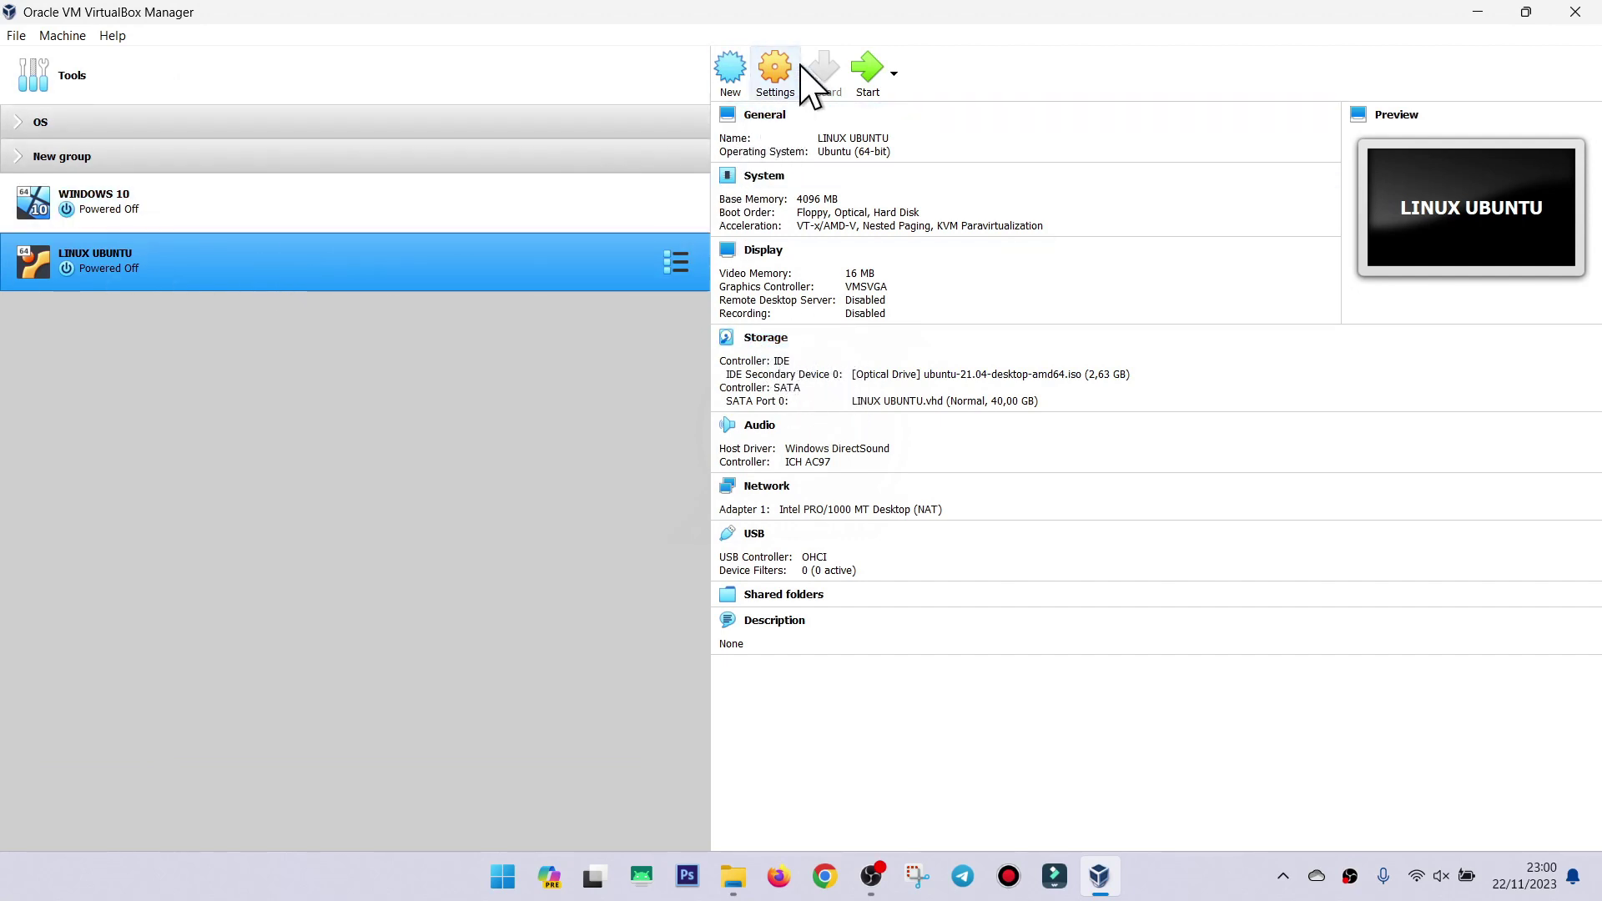
Reselect ubuntu-21.04-desktop-amd64.iso as the IDE optical disk in the LINUX UBUNTU storage settings.
left_click(772, 78)
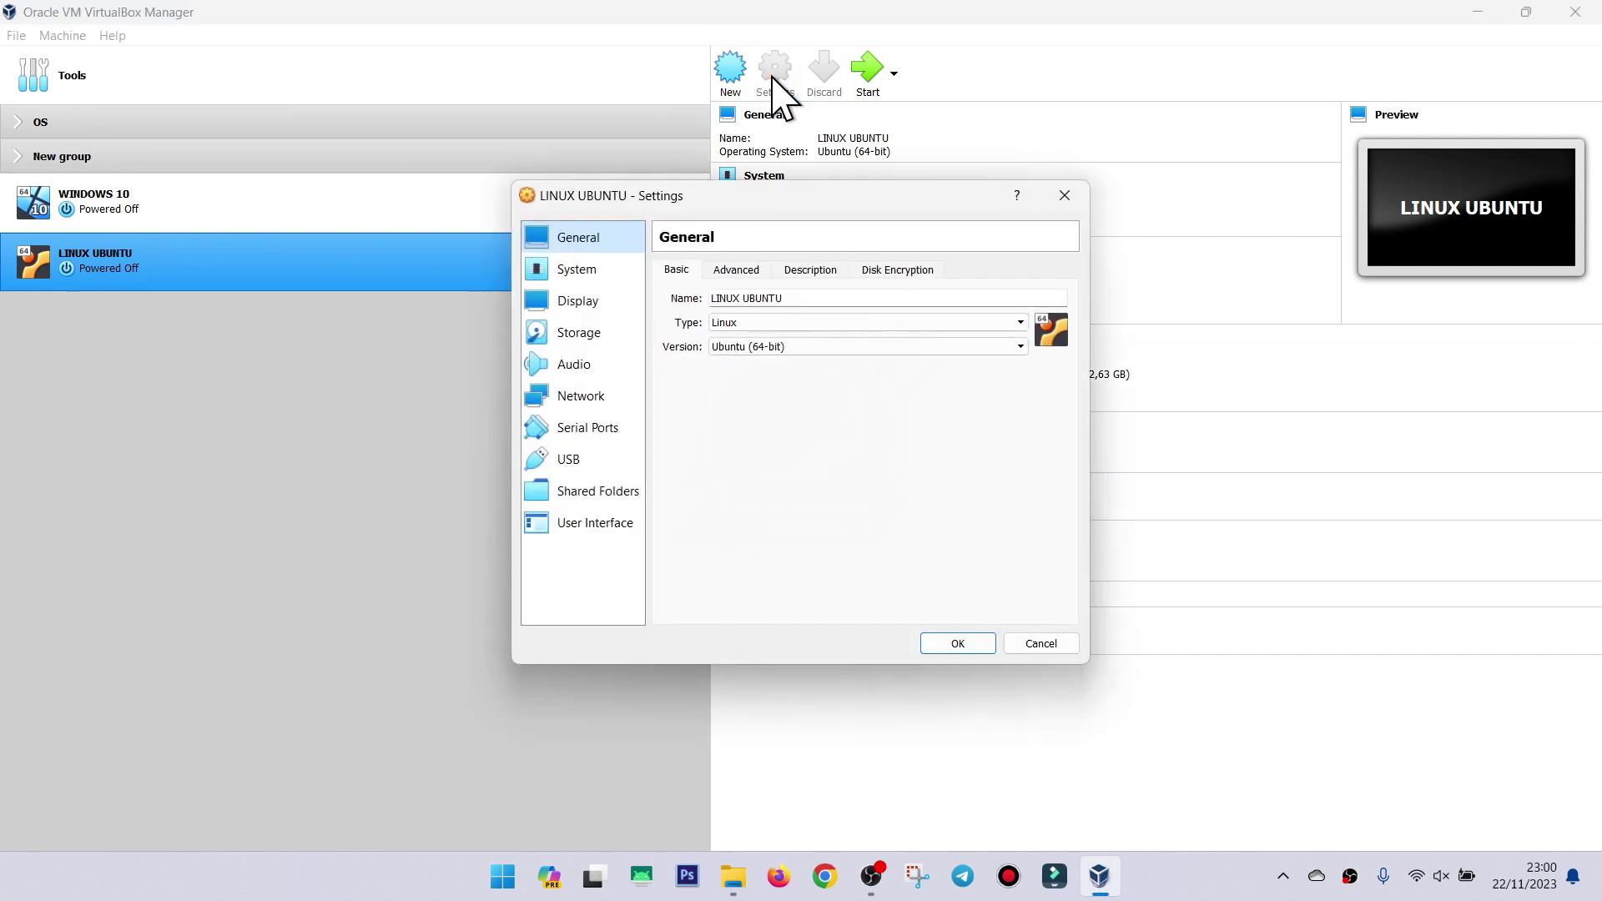
left_click(594, 335)
left_click(782, 317)
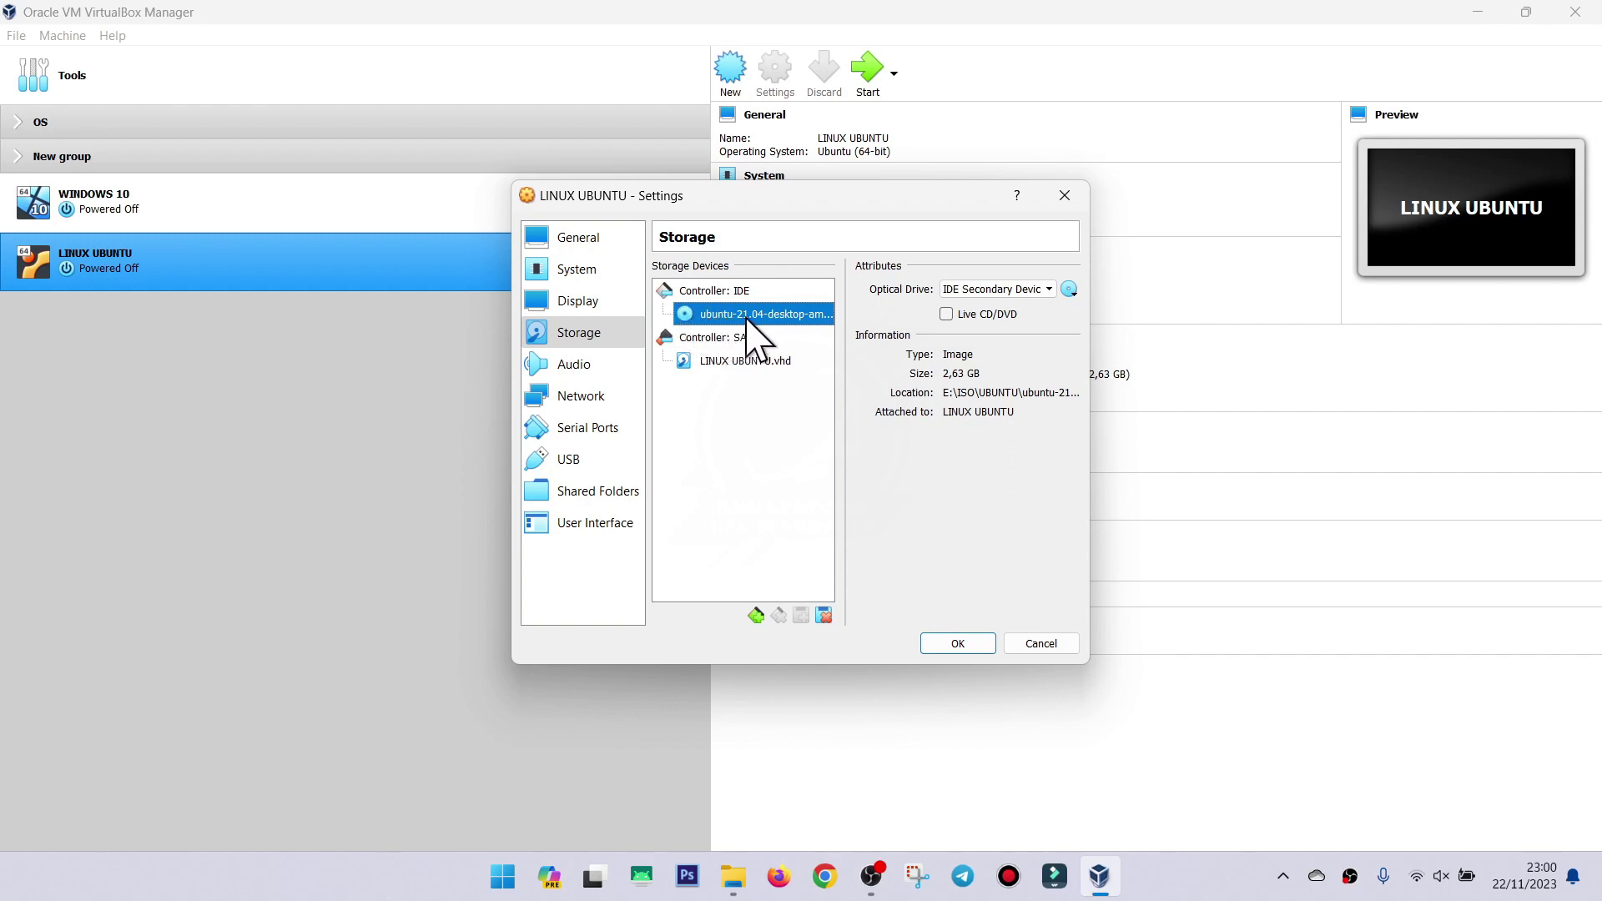
left_click(1070, 290)
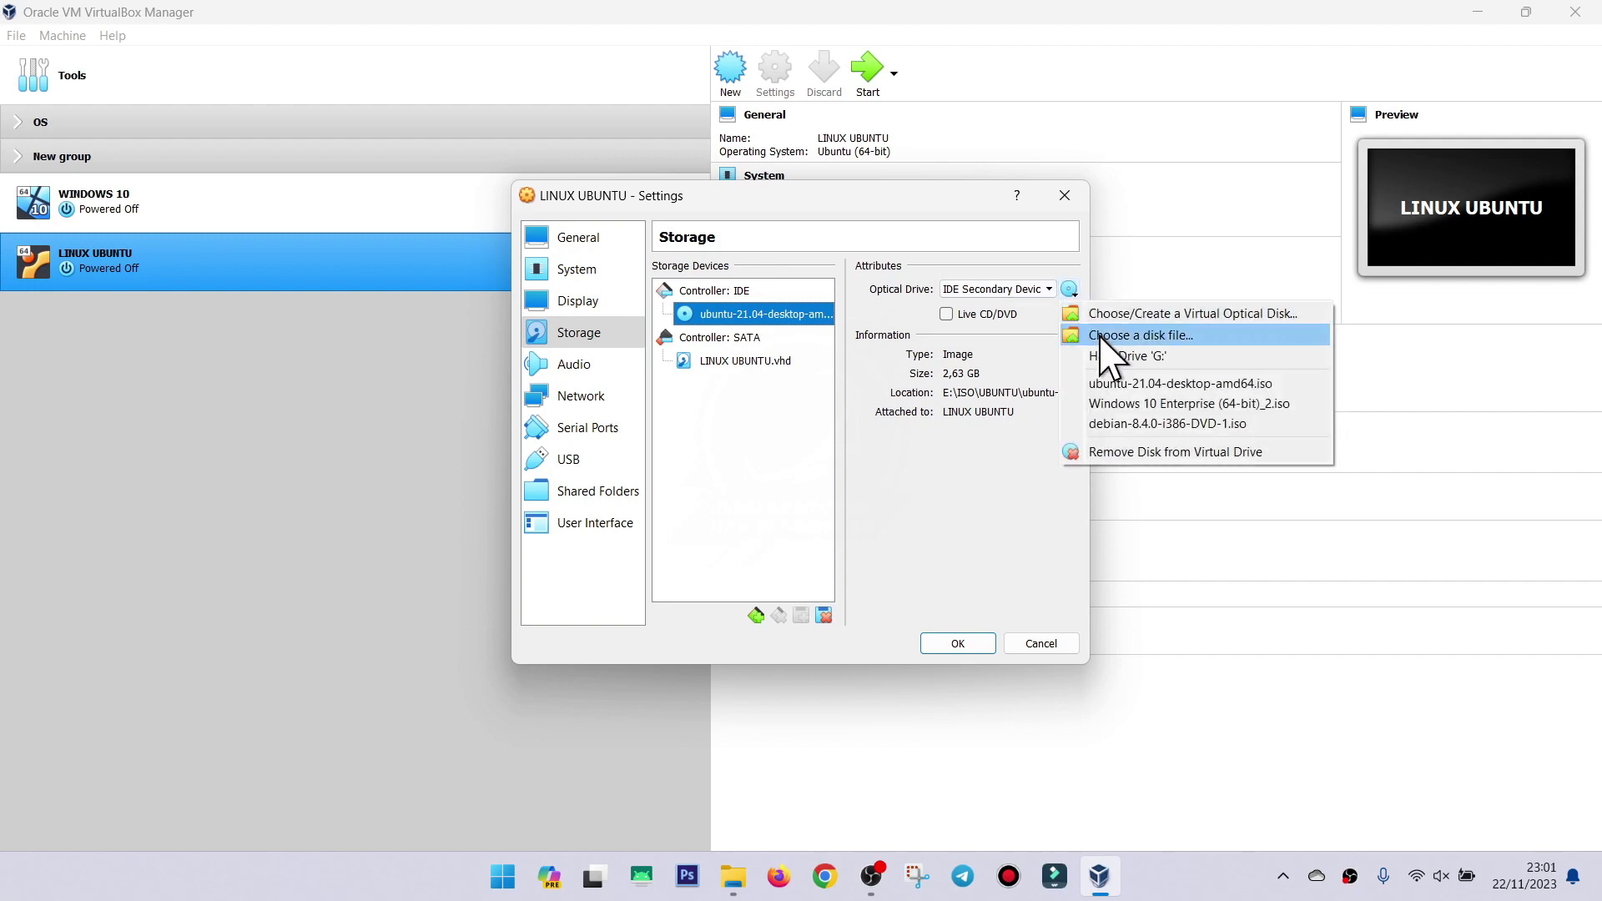
left_click(1100, 337)
left_click(794, 382)
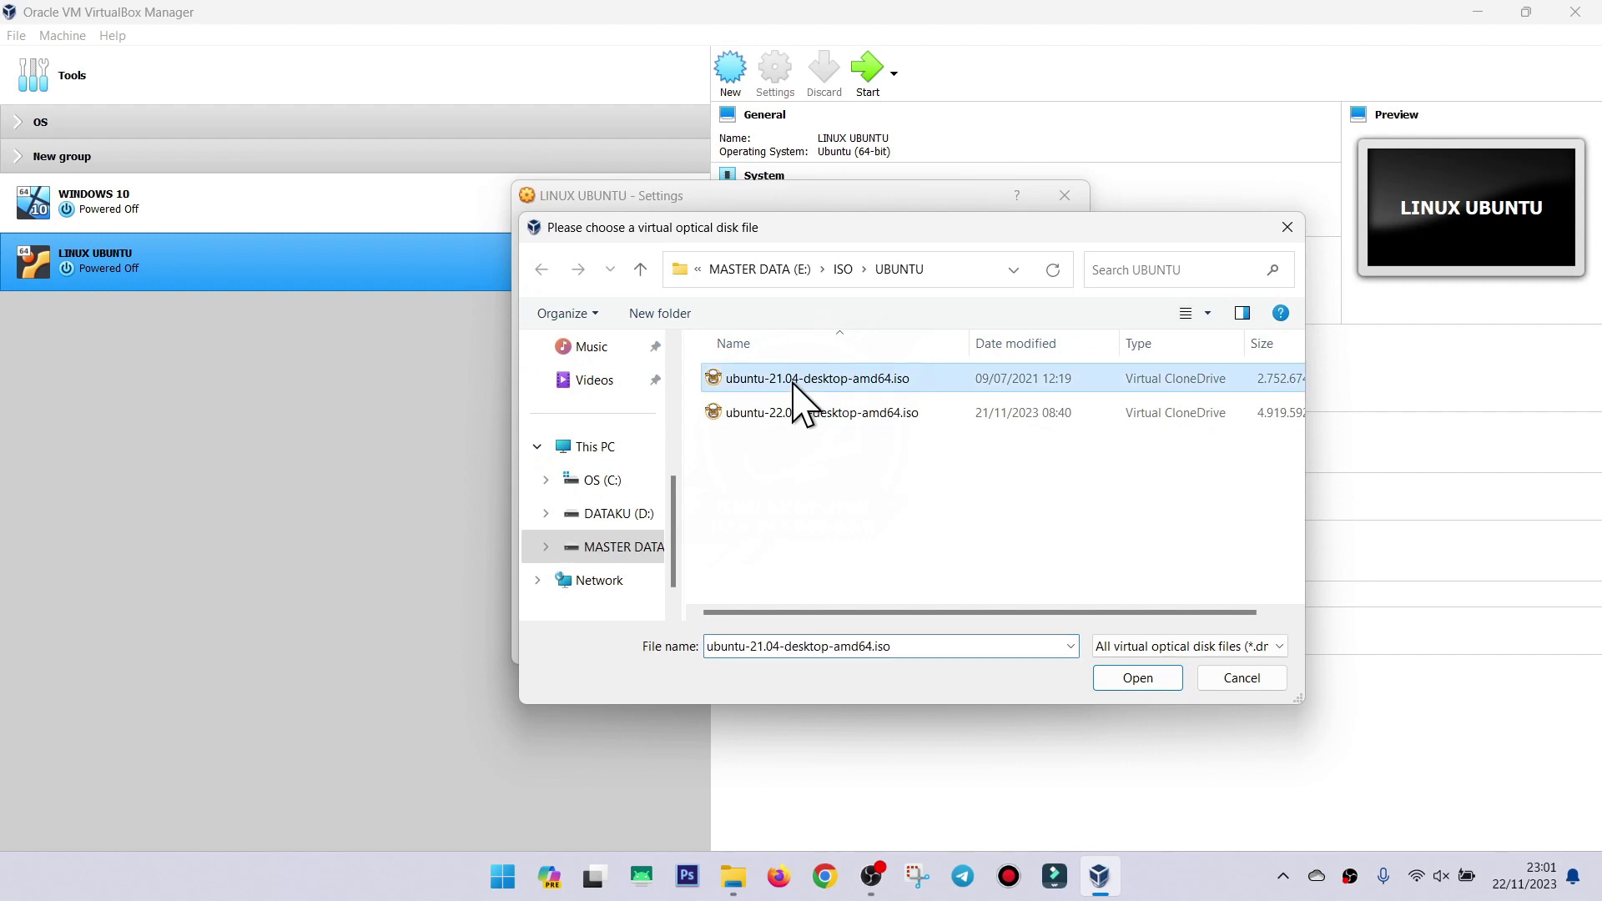
left_click(1152, 686)
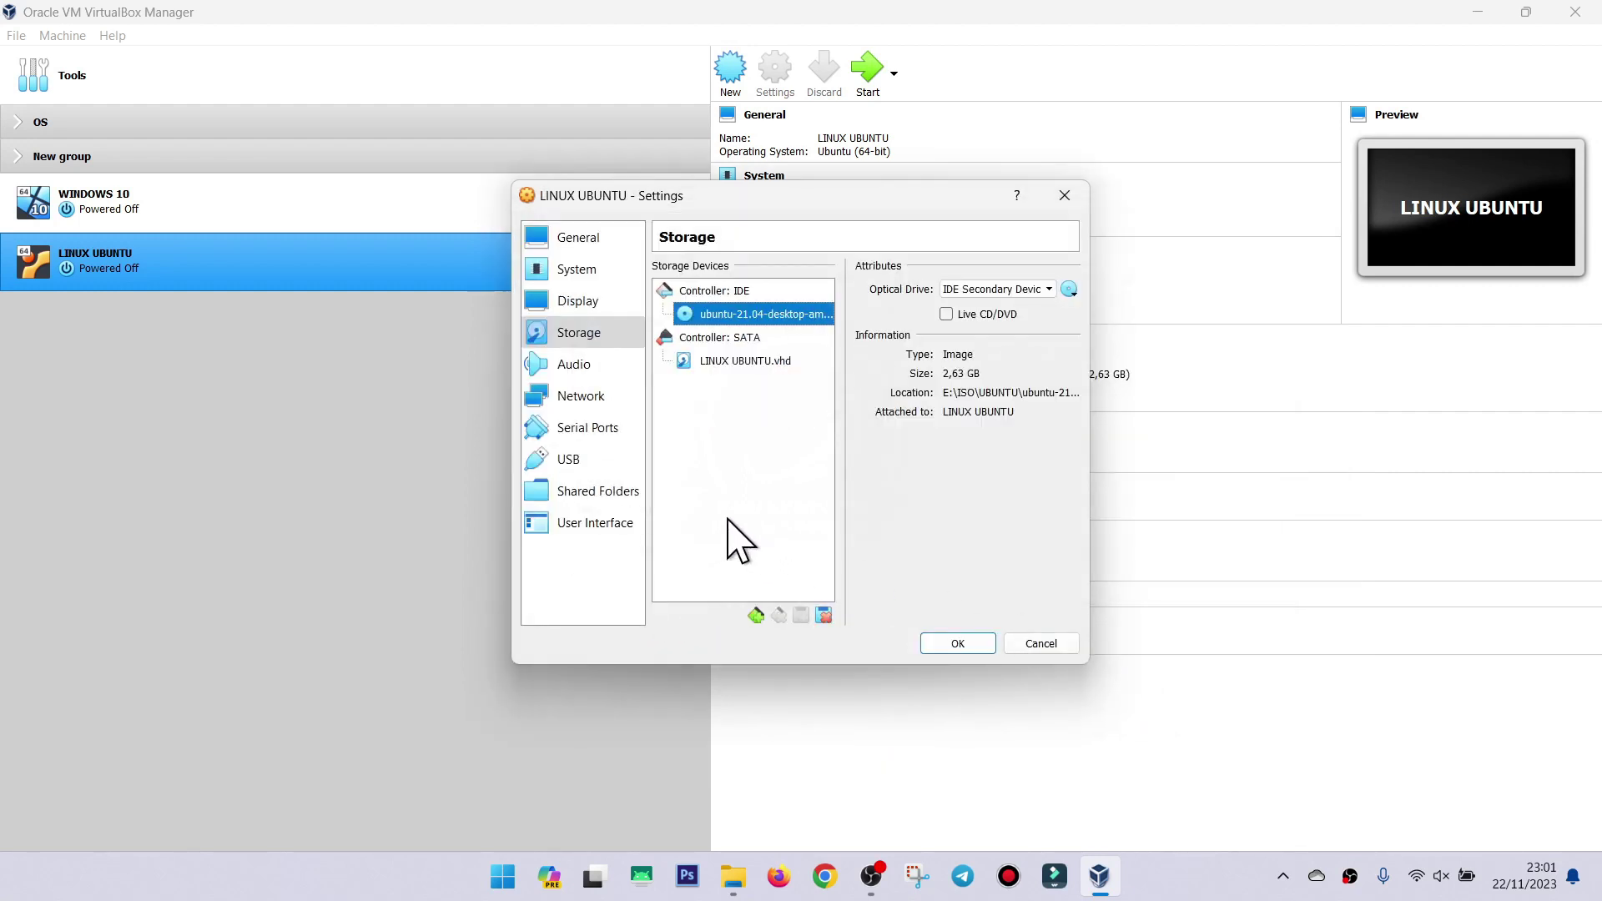
Attach network Adapter 1 of the virtual machine to Host-only Adapter.
left_click(591, 397)
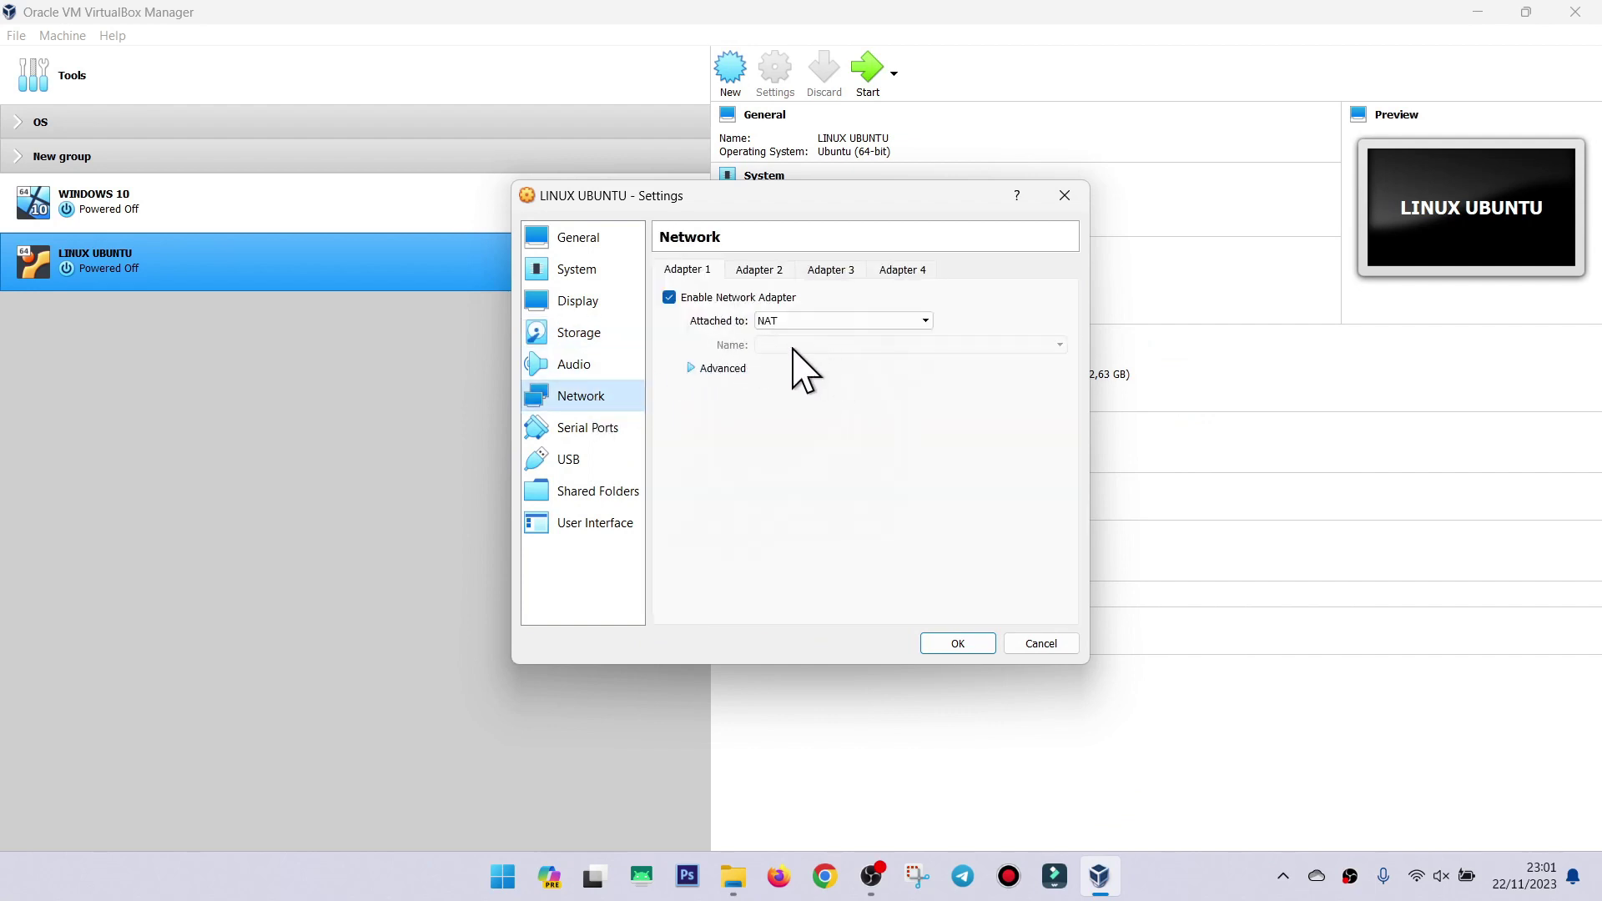
left_click(849, 320)
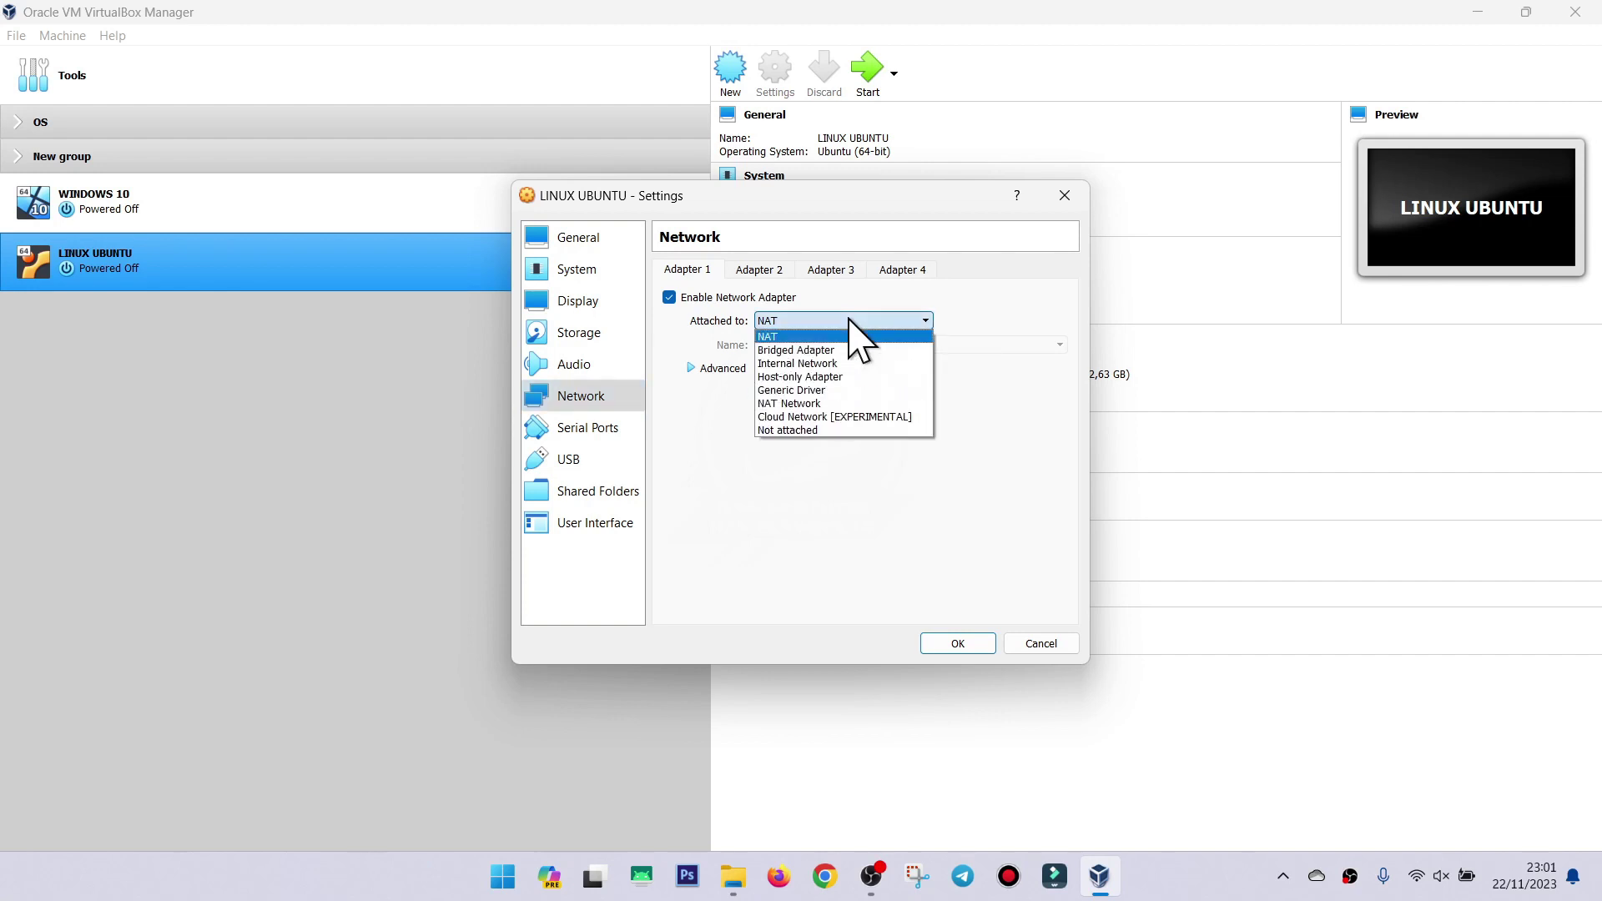
left_click(849, 320)
left_click(849, 320)
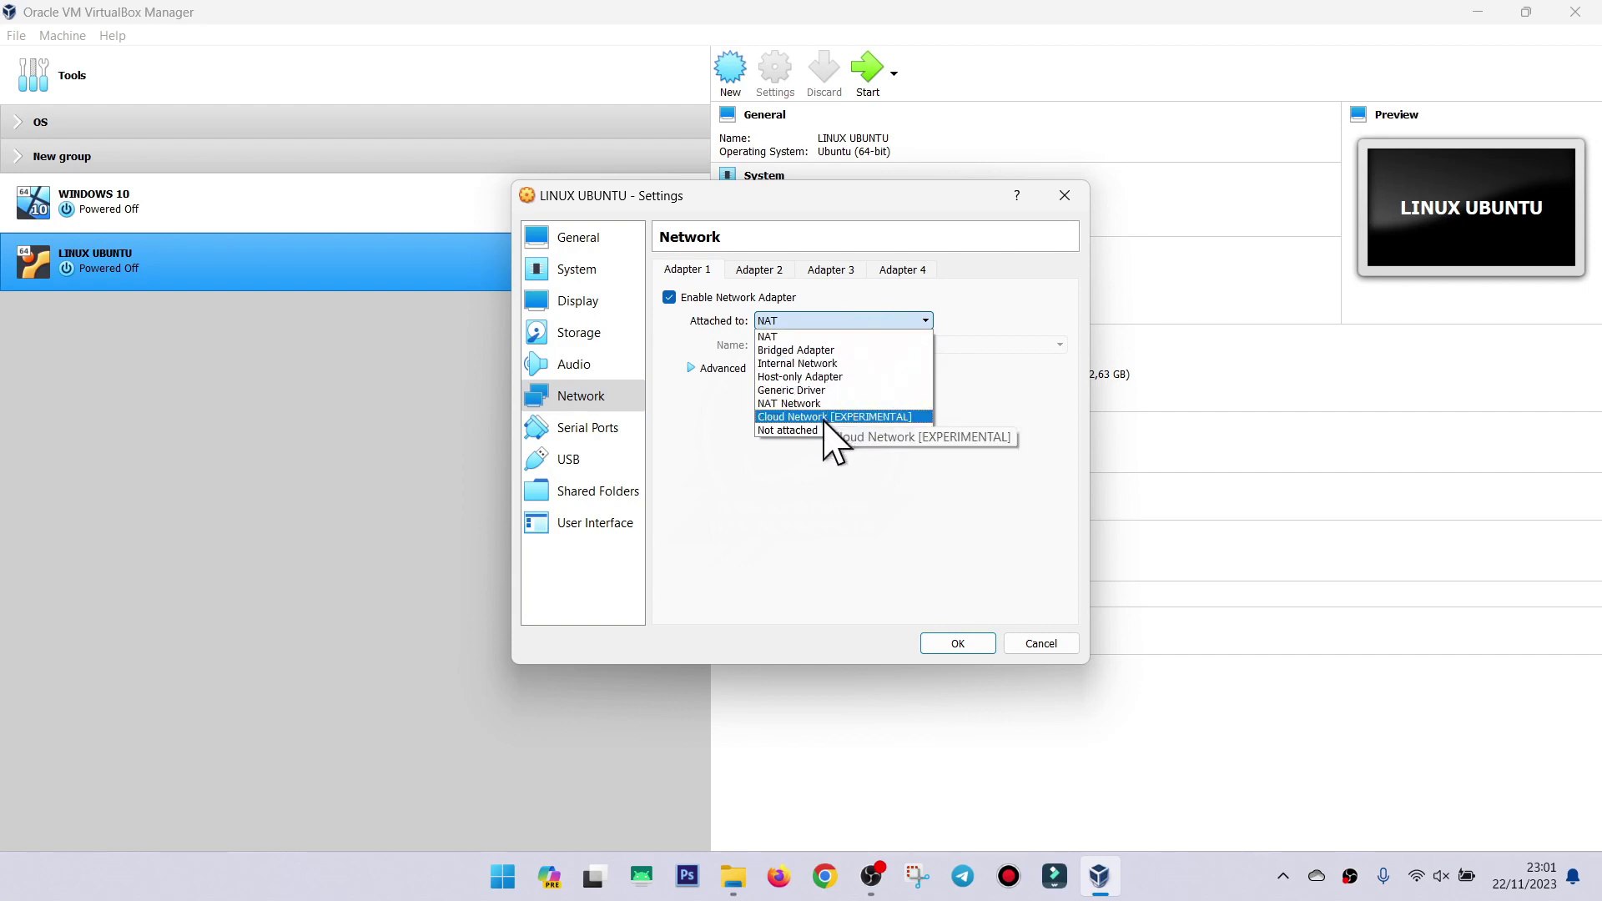
left_click(826, 376)
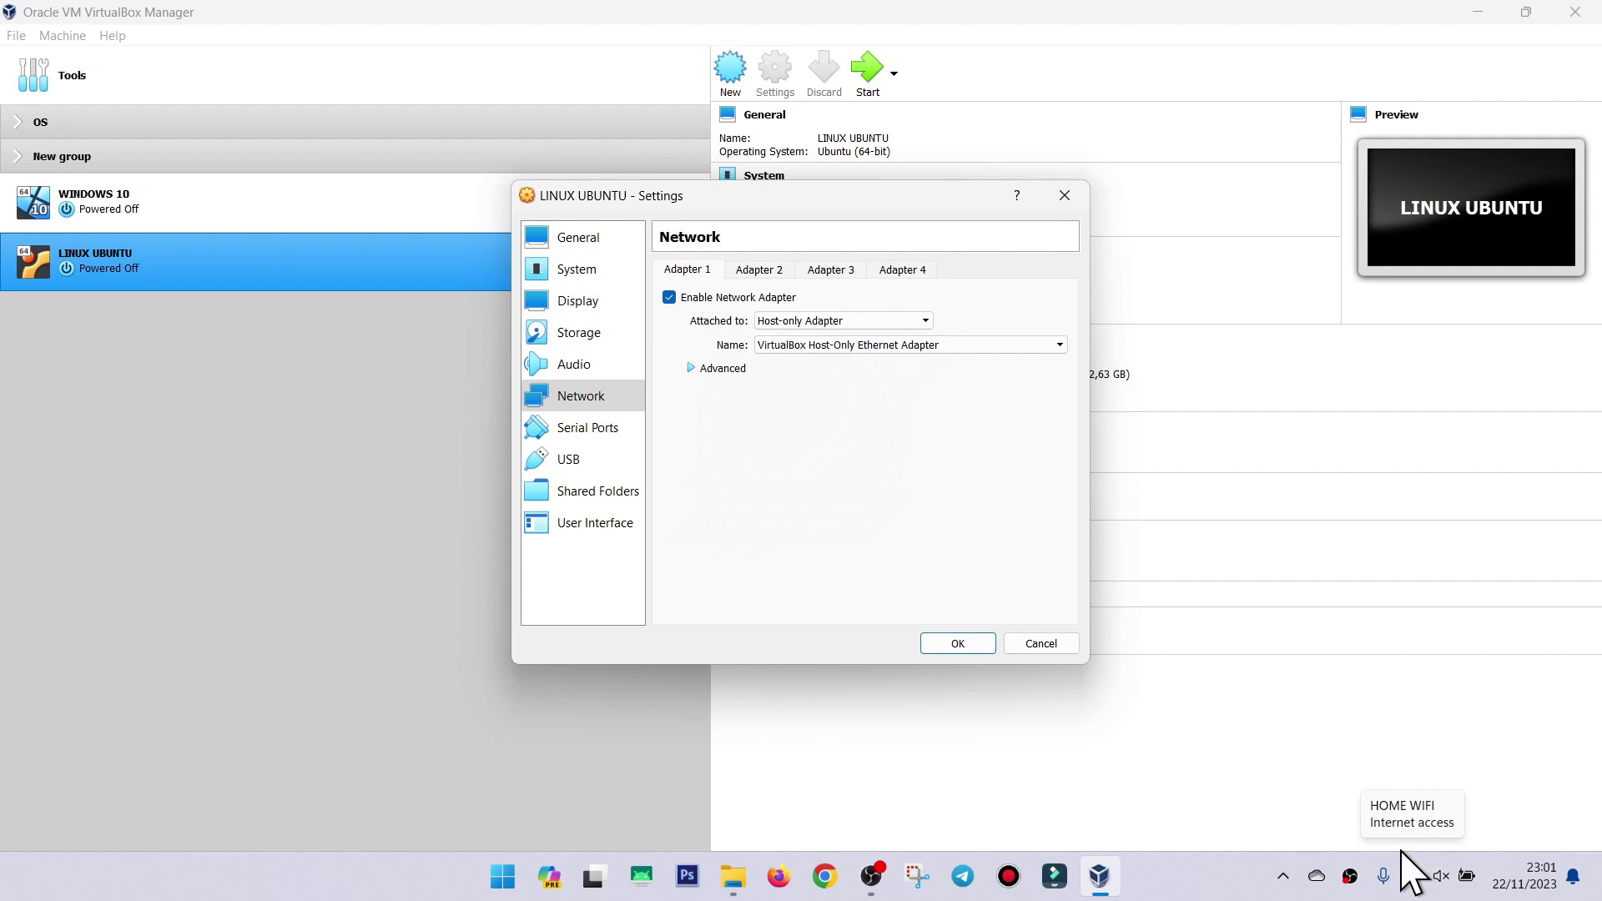
Try Internal Network as the attachment of Adapter 1 and return it to Host-only Adapter.
left_click(801, 322)
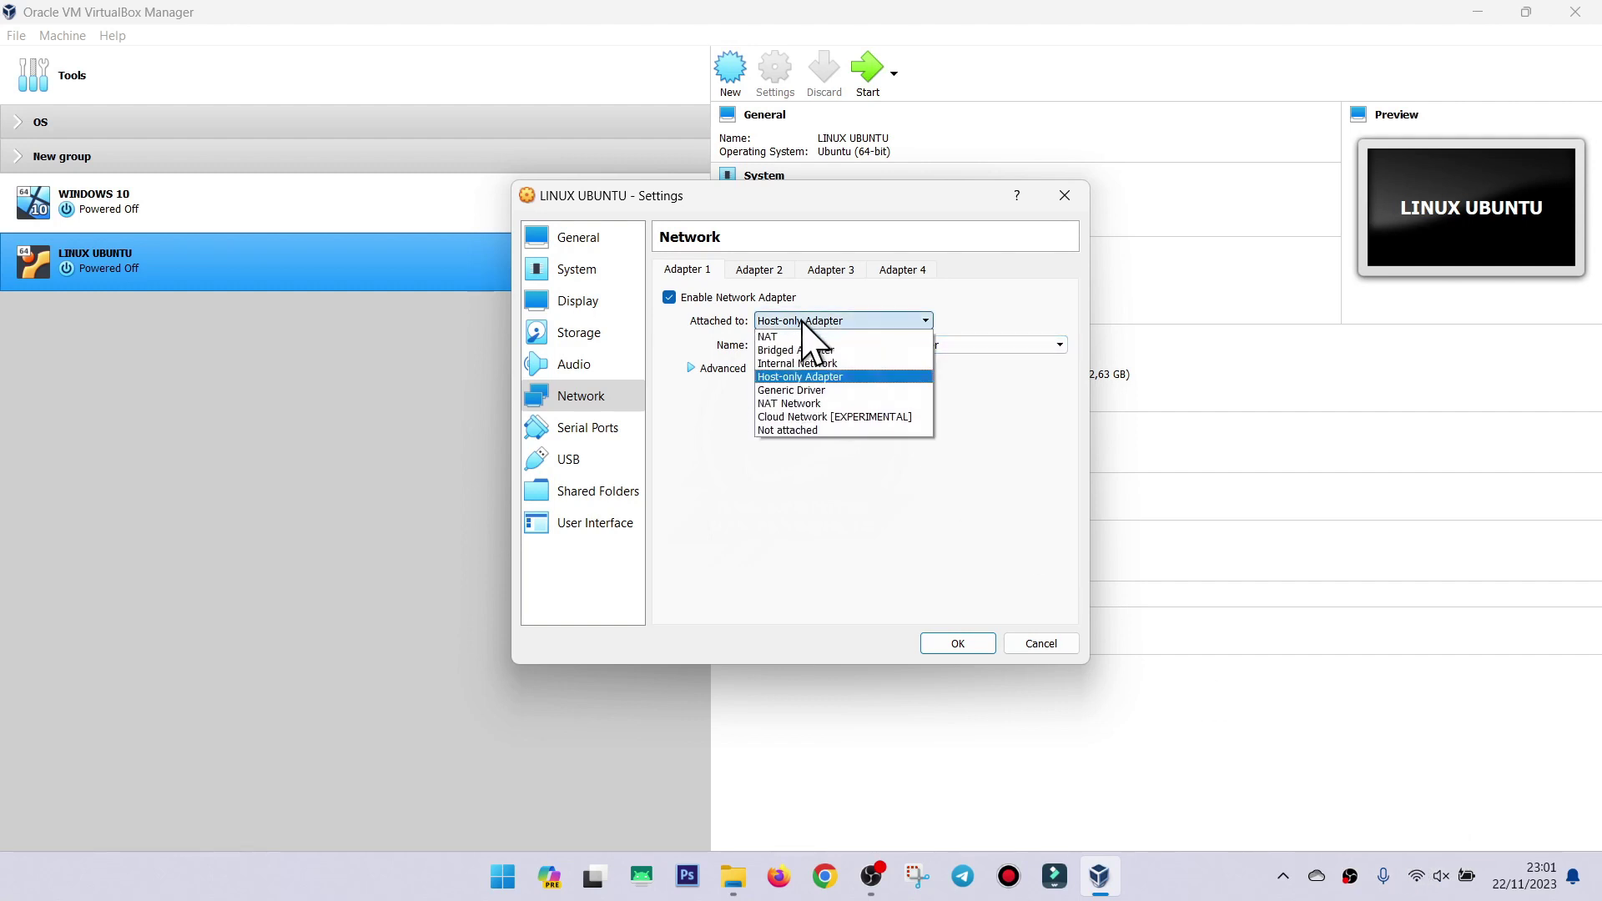
left_click(801, 364)
left_click(868, 320)
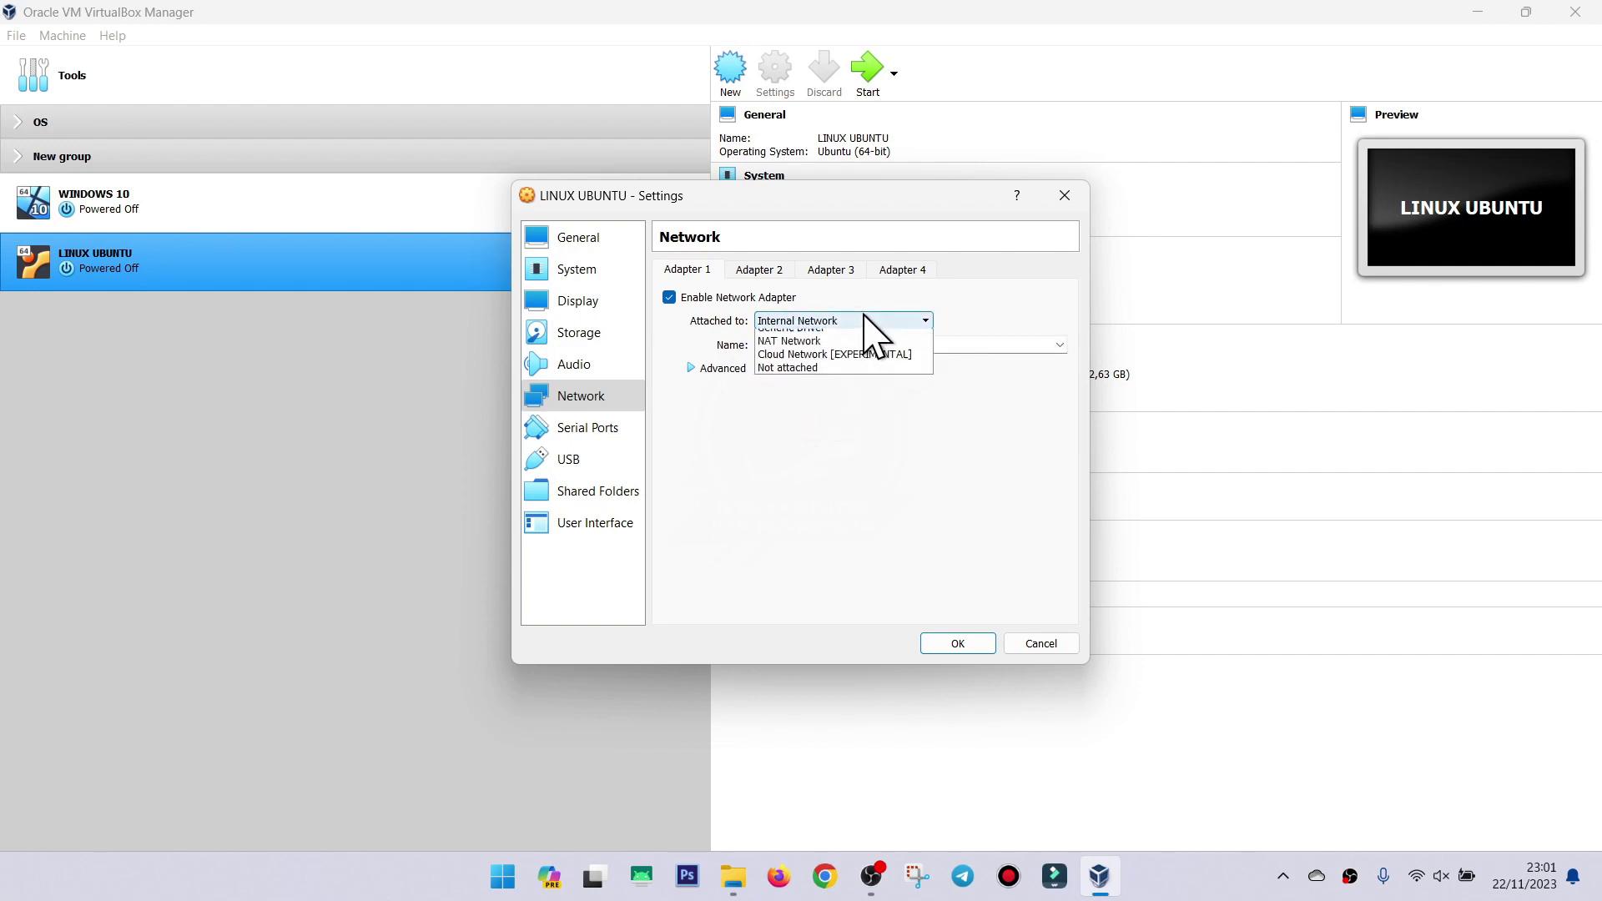
left_click(826, 367)
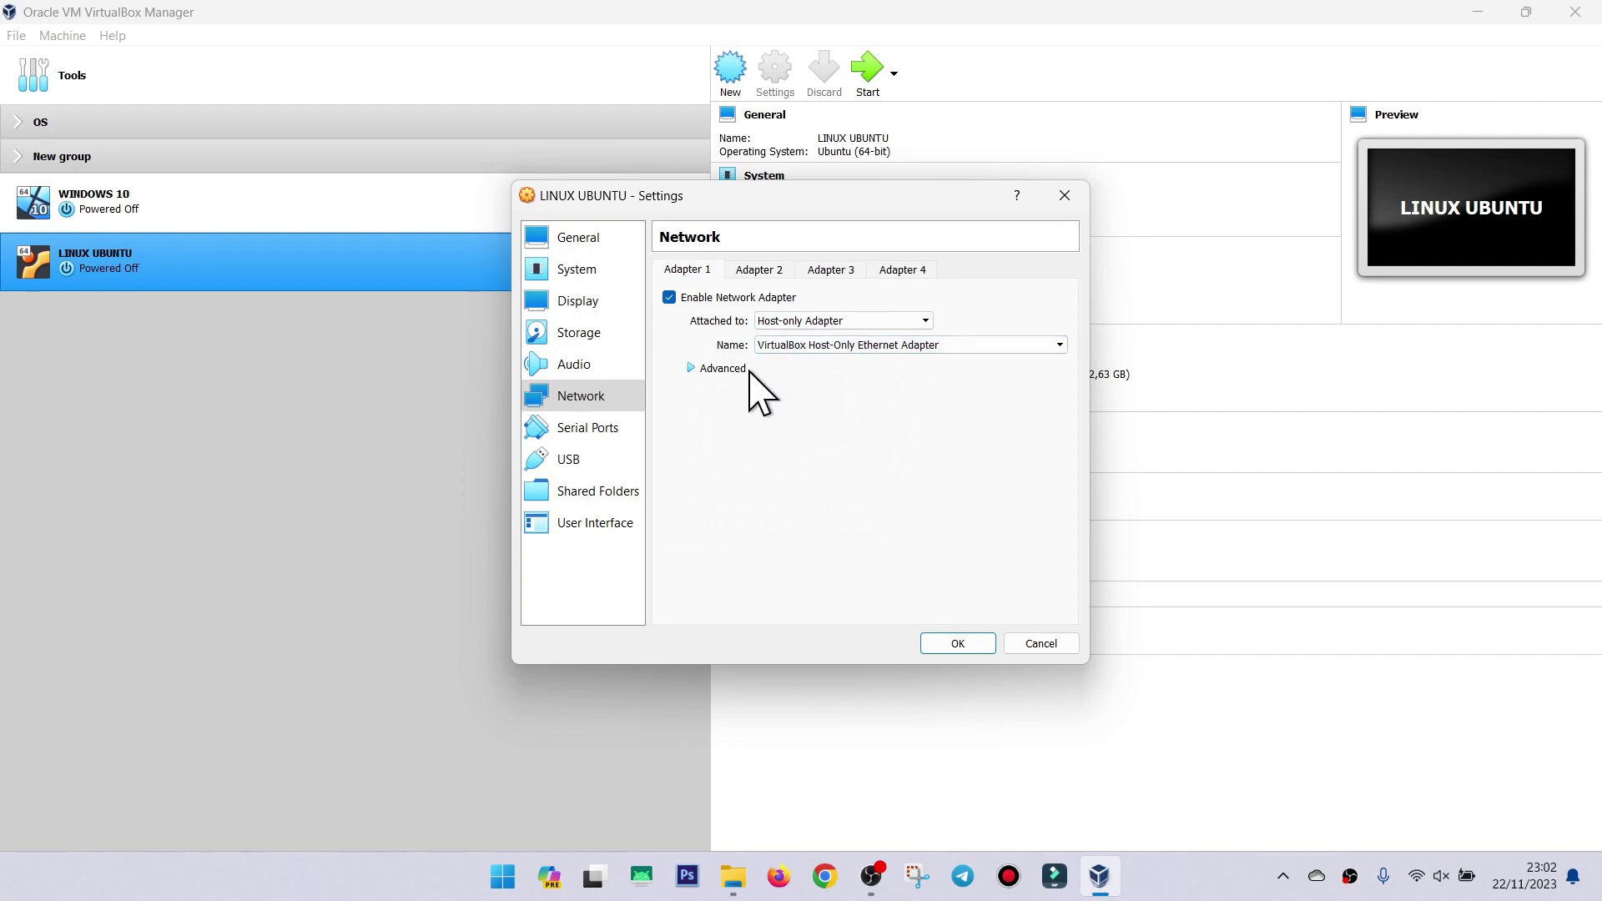
Save the settings and start the LINUX UBUNTU virtual machine in a maximized window.
left_click(958, 643)
left_click(865, 77)
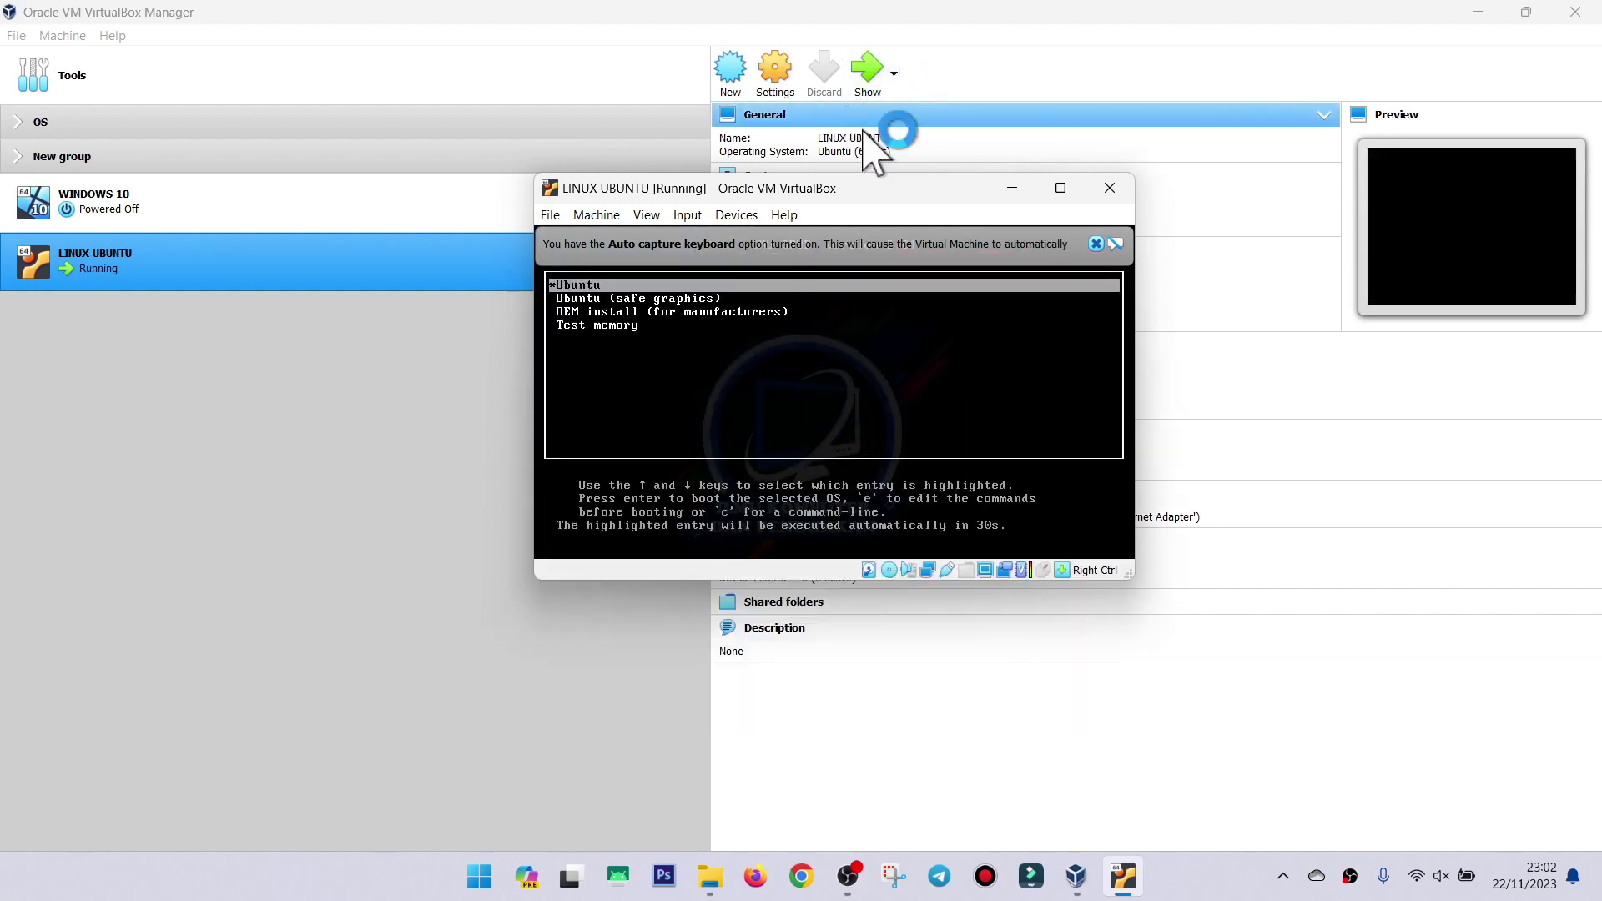
left_click(1063, 192)
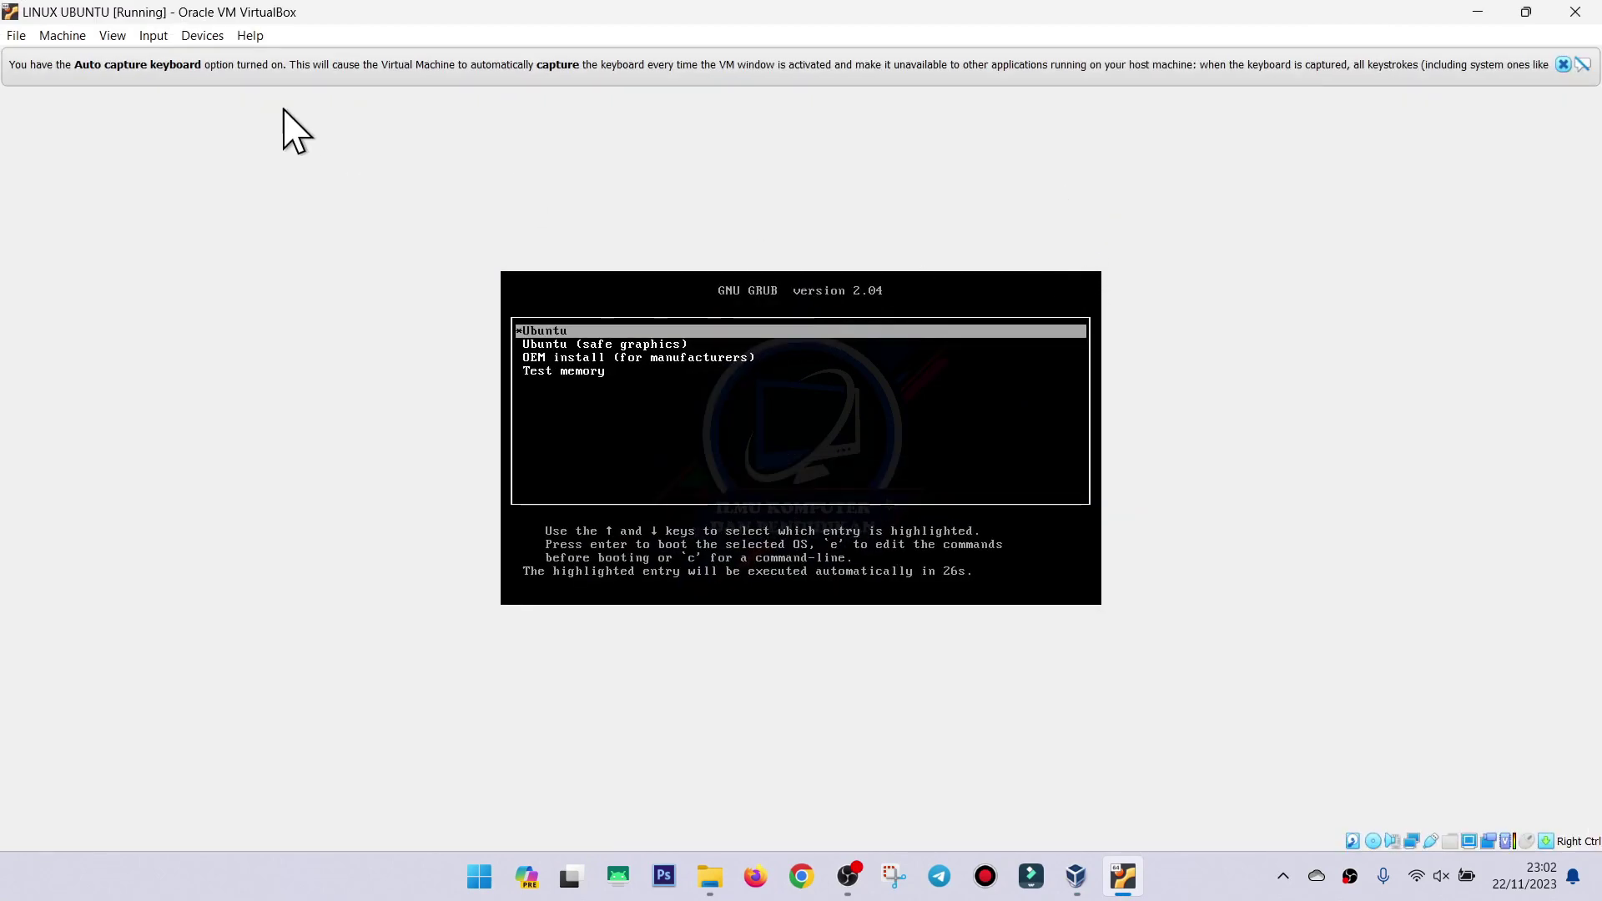
Scale Virtual Screen 1 of the running machine to 125% (autoscaled output).
left_click(113, 35)
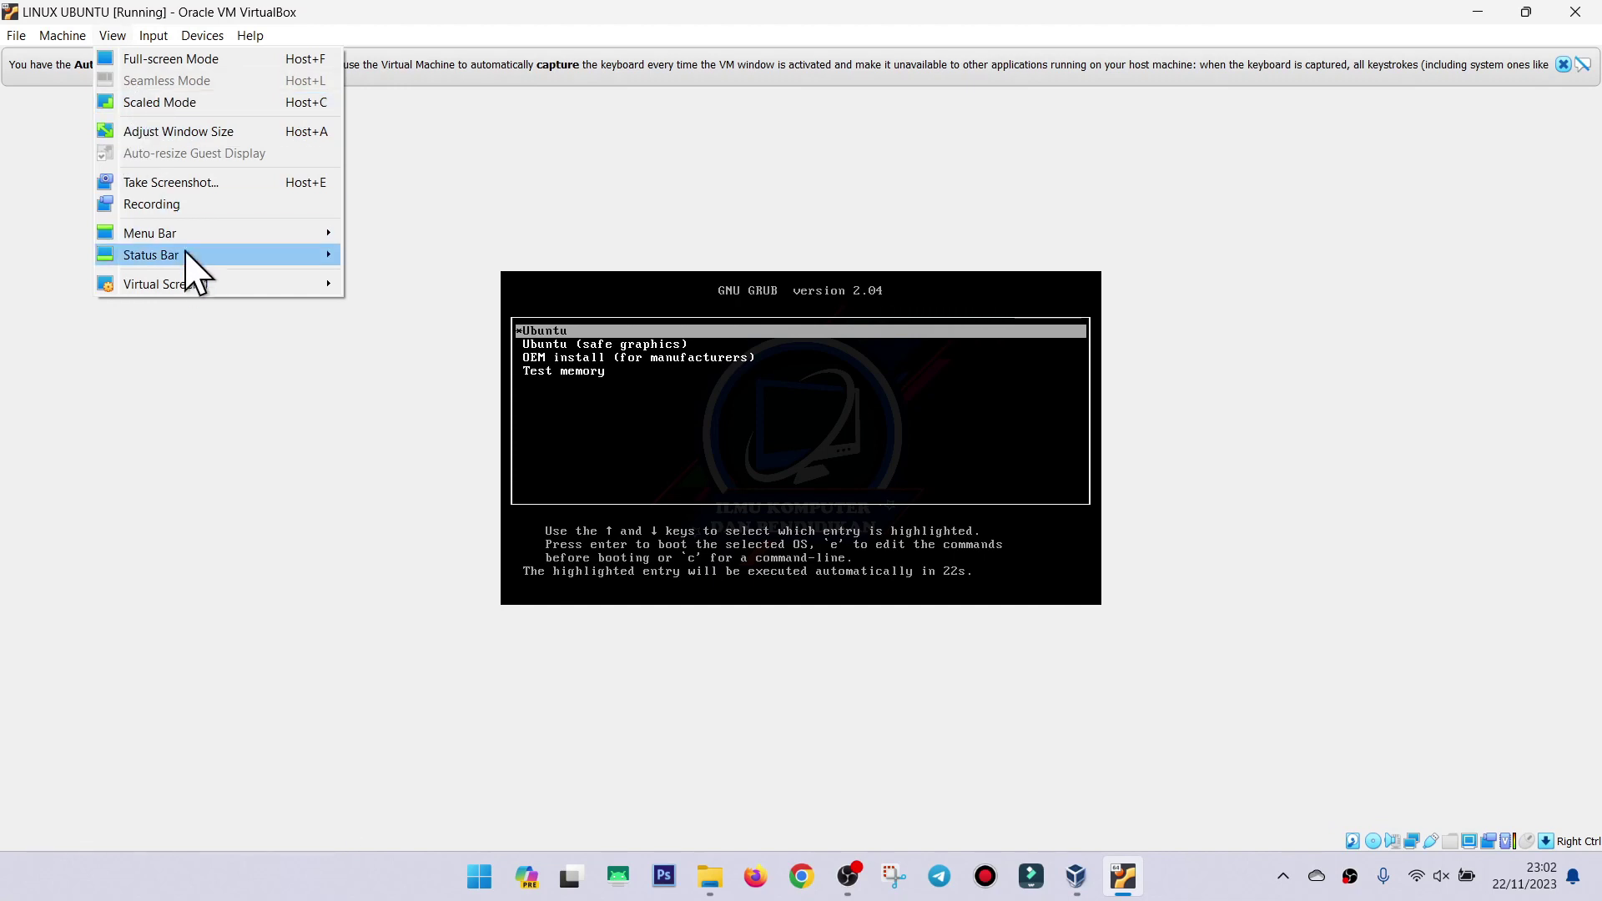
mouse_move(233, 286)
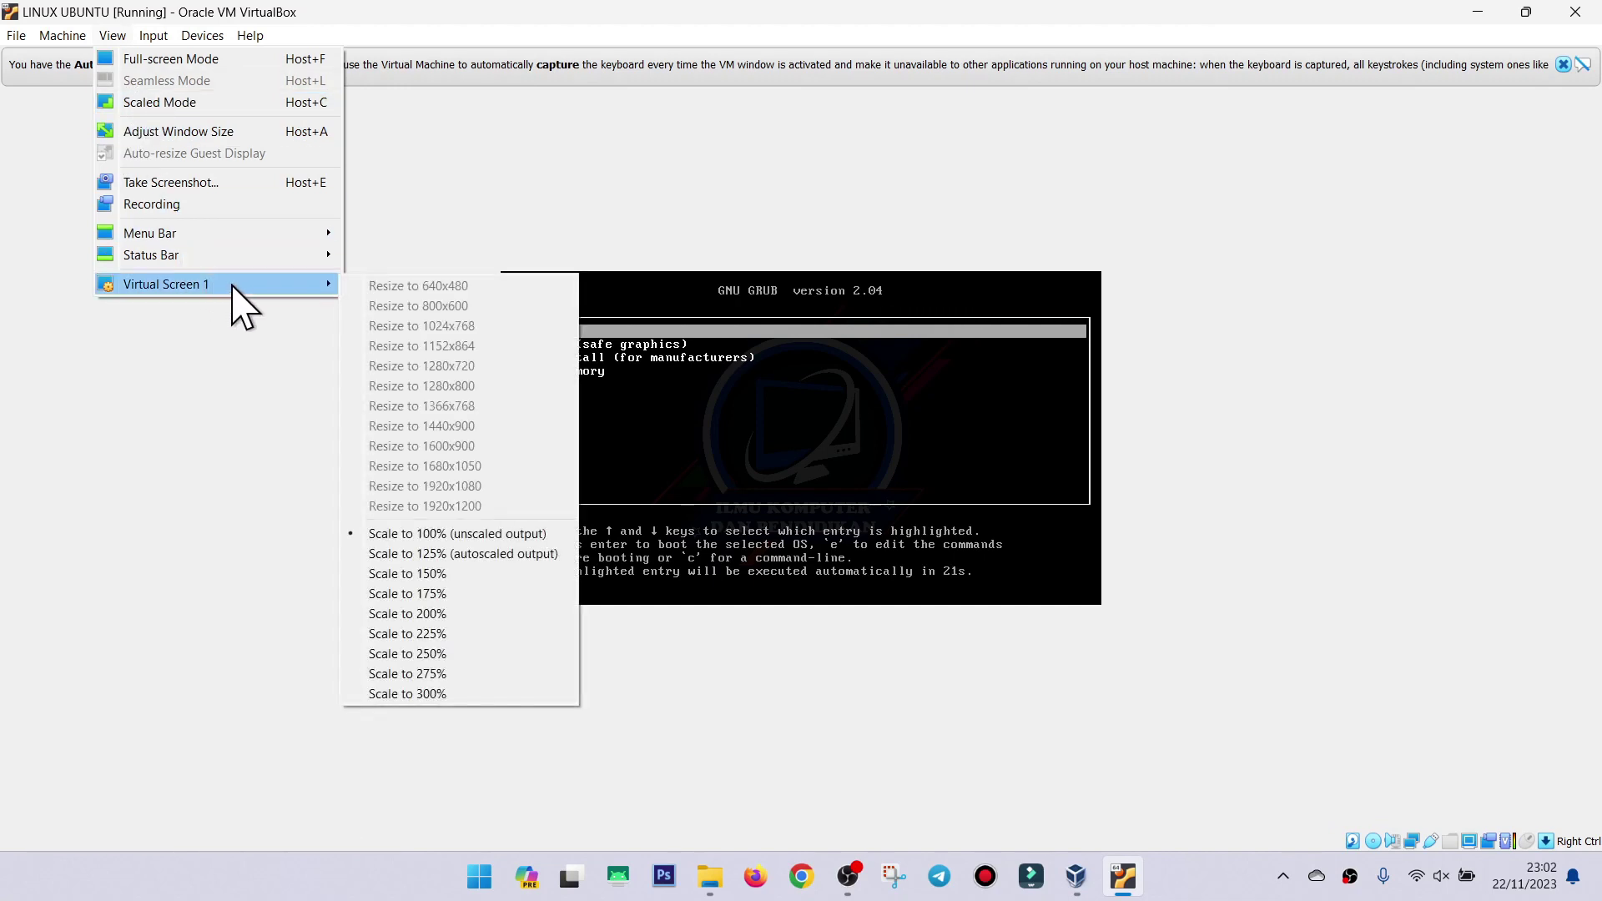
left_click(472, 554)
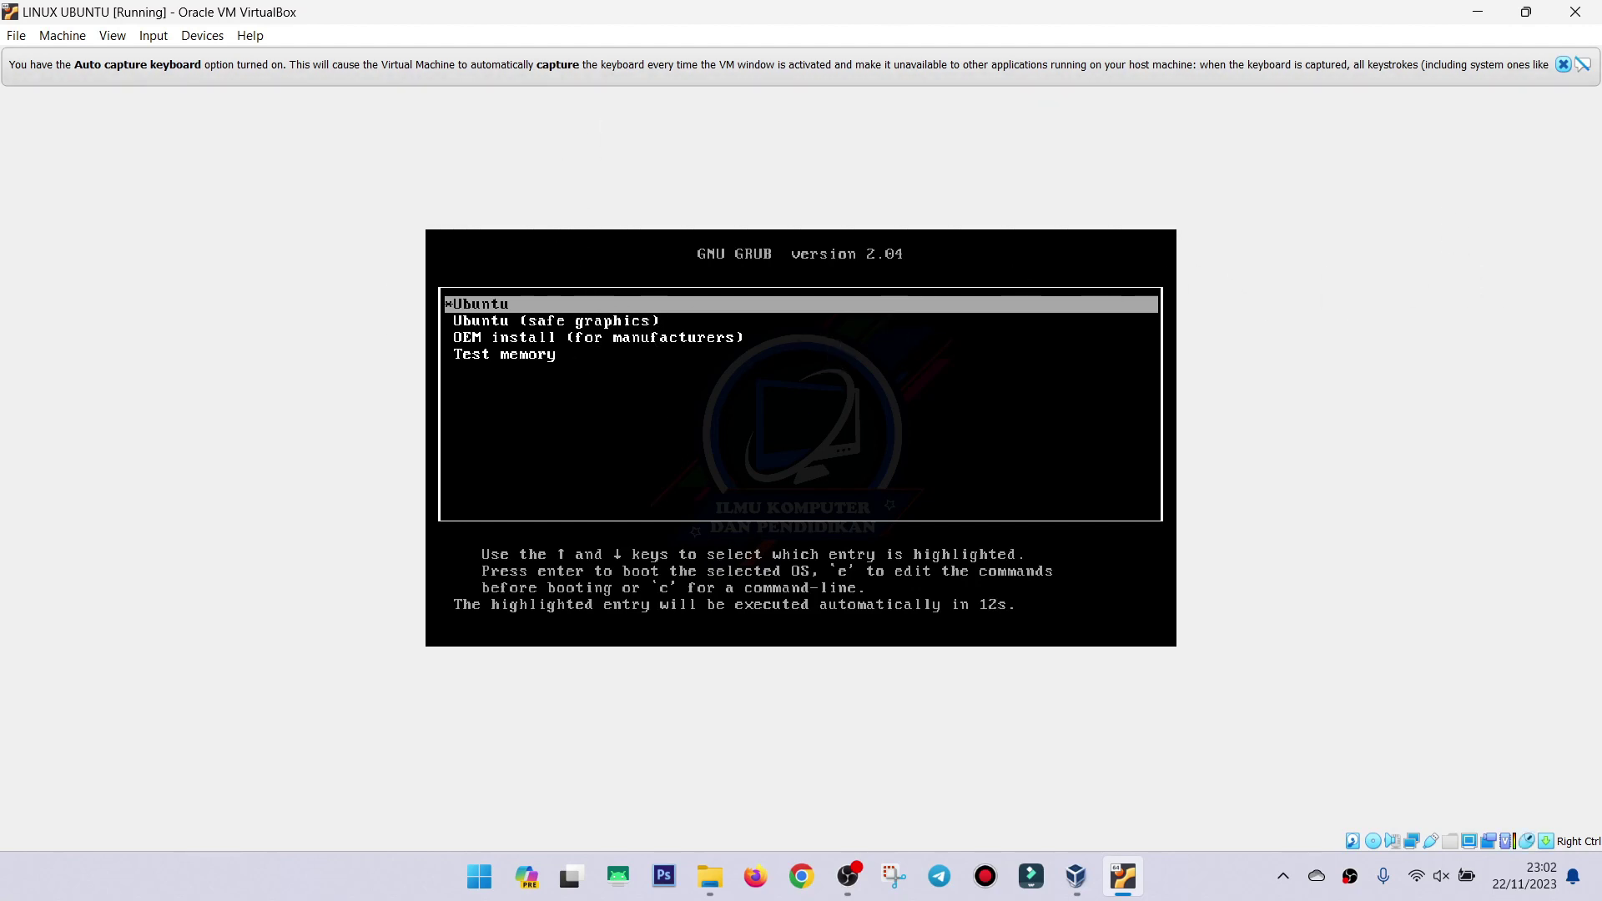
Boot the Ubuntu entry from the GRUB list and dismiss the keyboard capture and mouse integration notices.
key("Return")
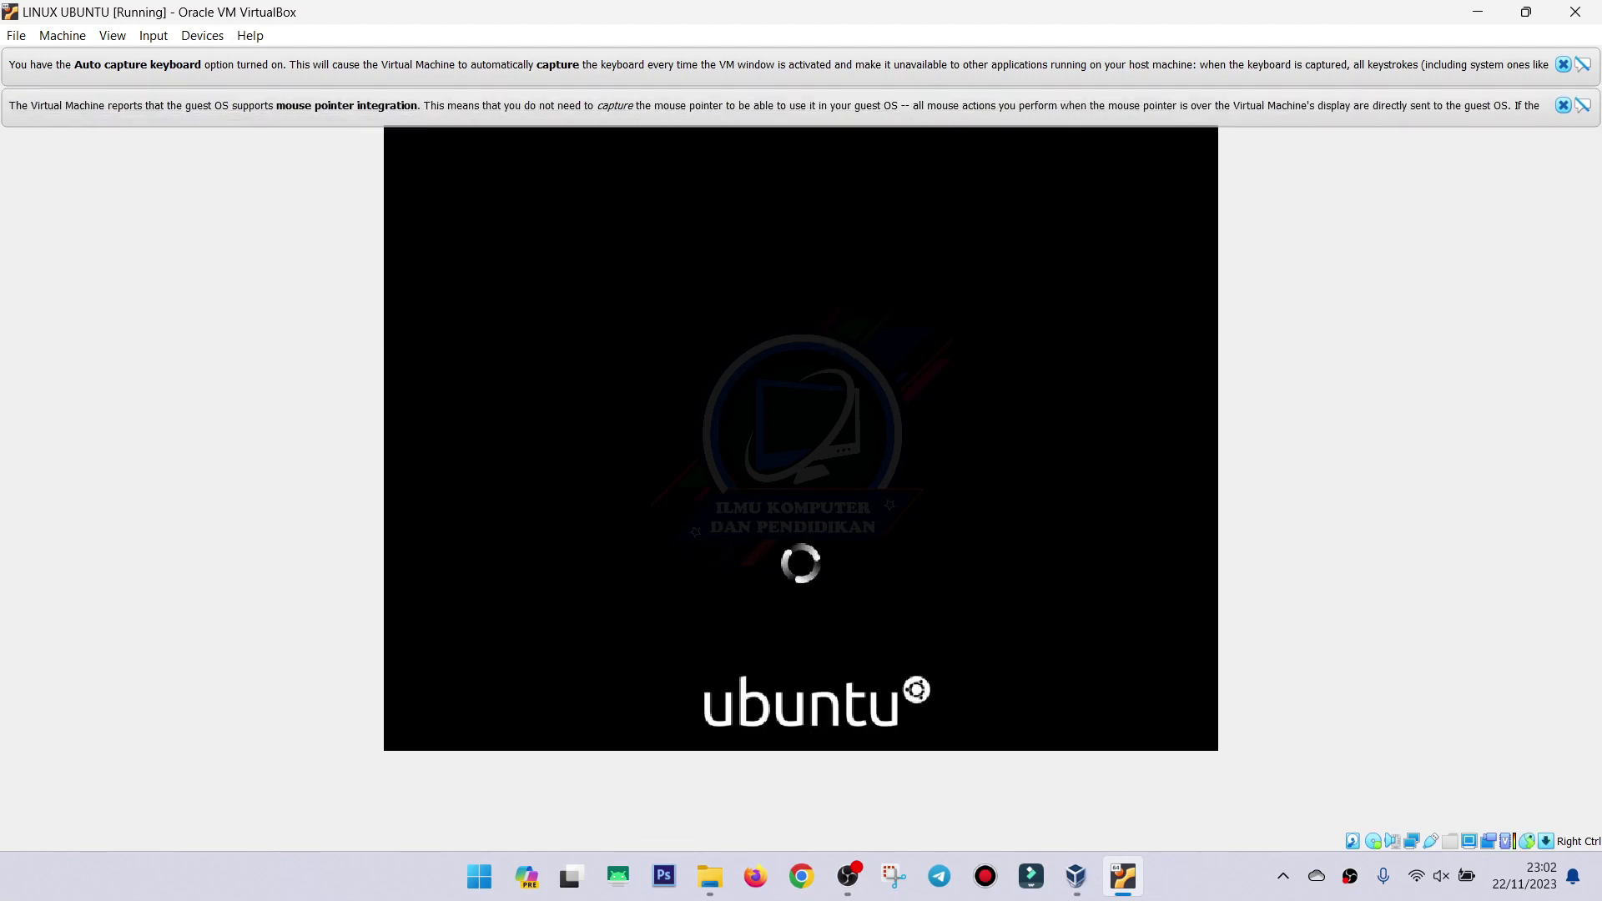
left_click(1562, 105)
left_click(1563, 65)
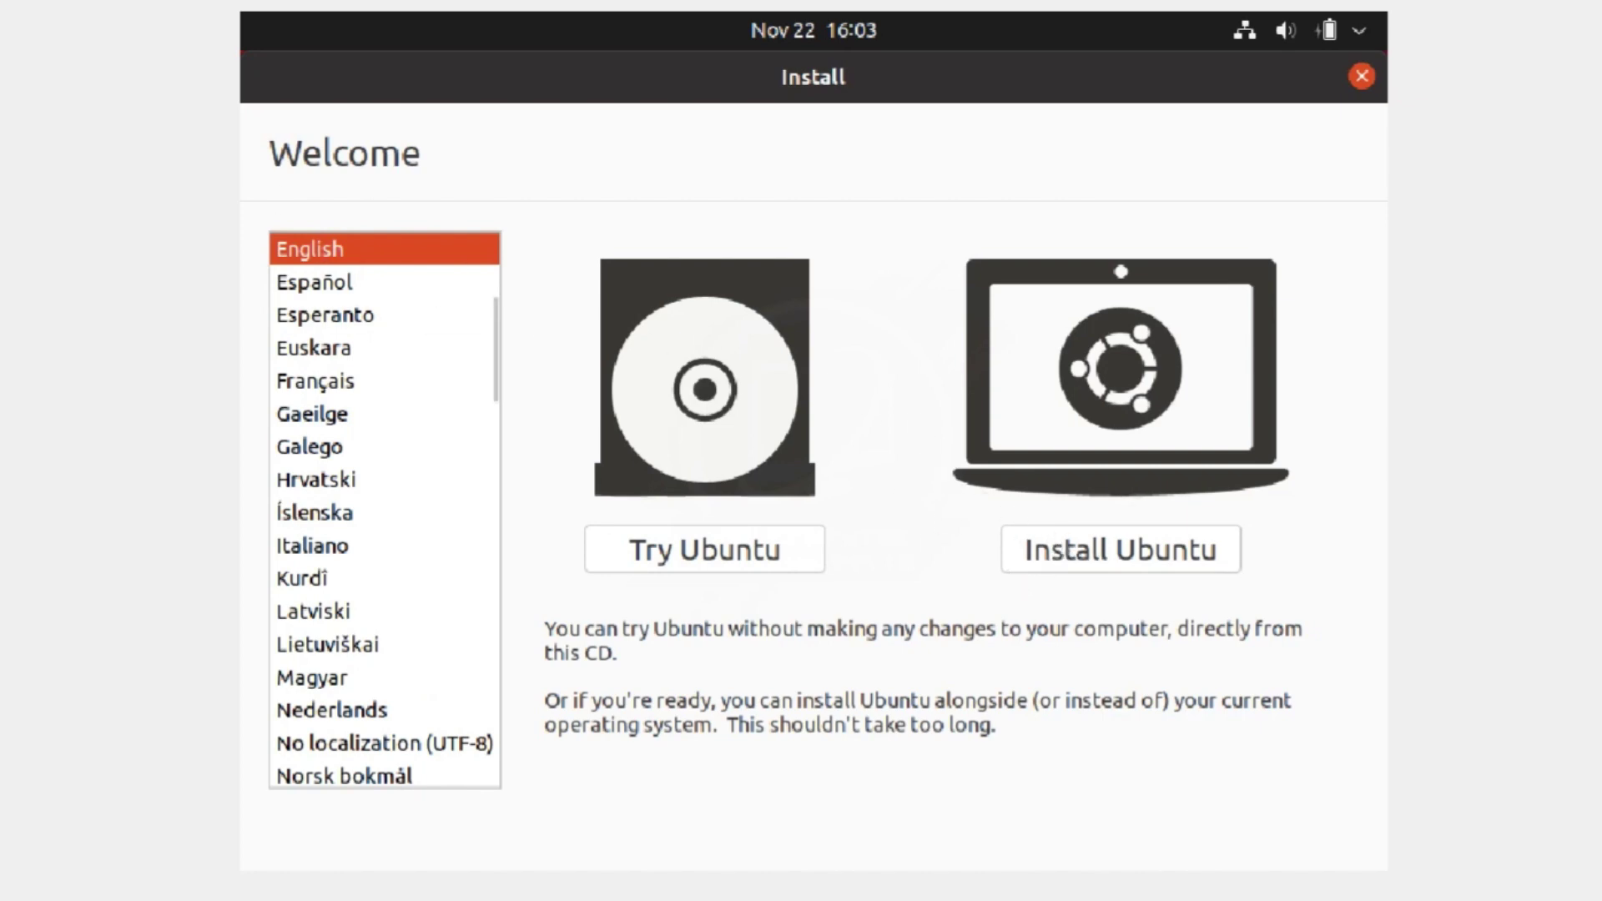
Choose Install Ubuntu with English as the language and accept the English (US) keyboard layout.
left_click(0, 0)
left_click(17, 0)
left_click(1089, 562)
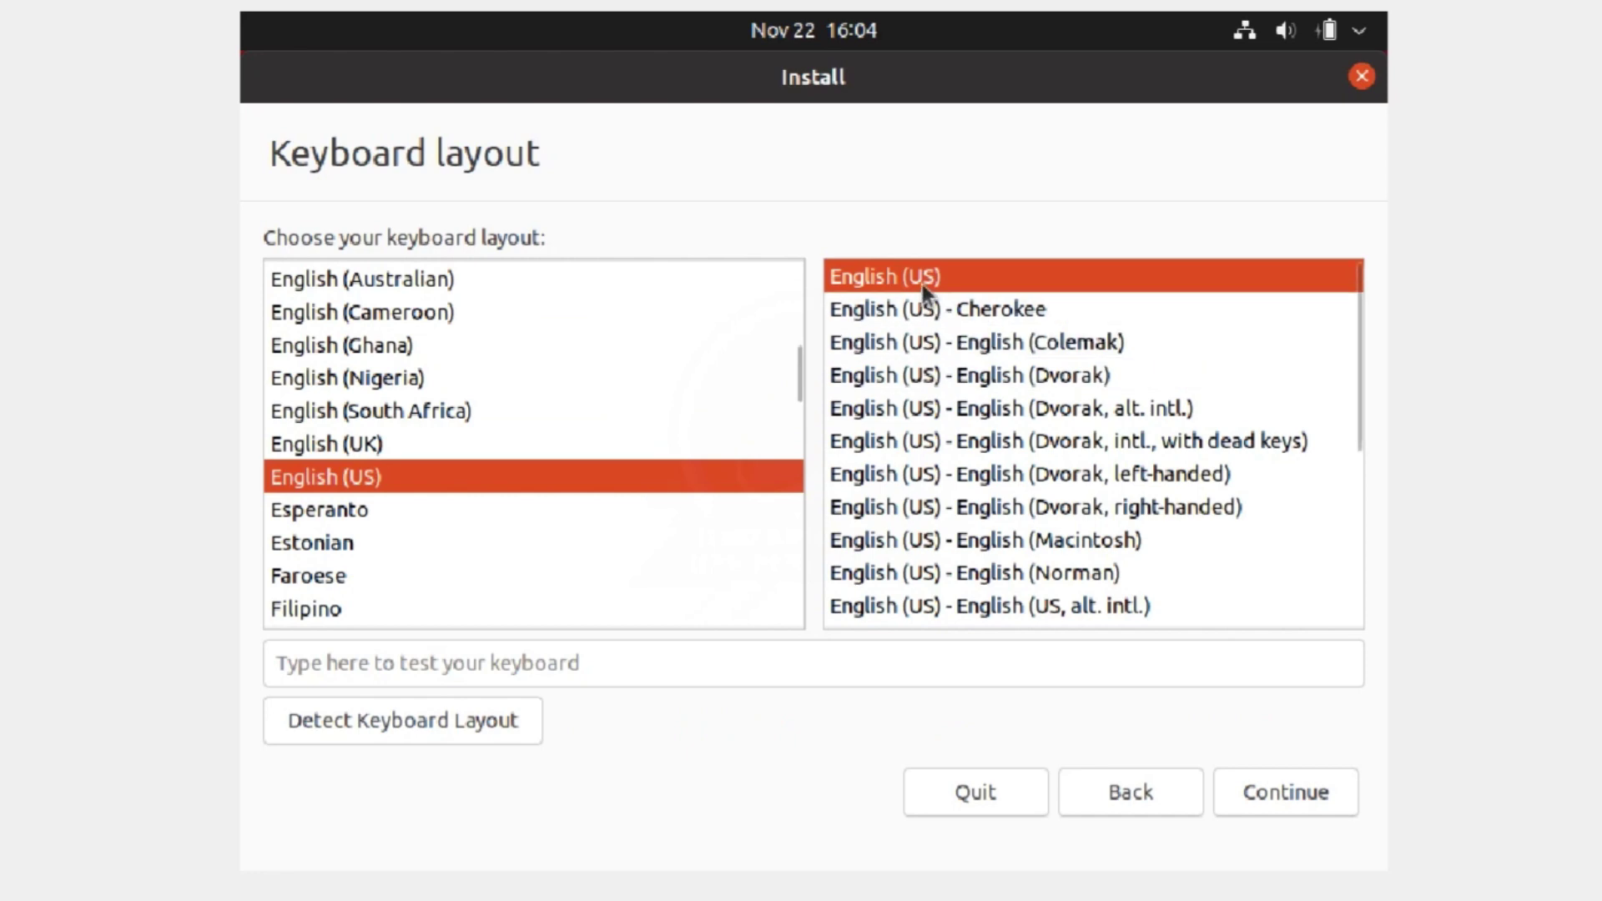
left_click(1252, 801)
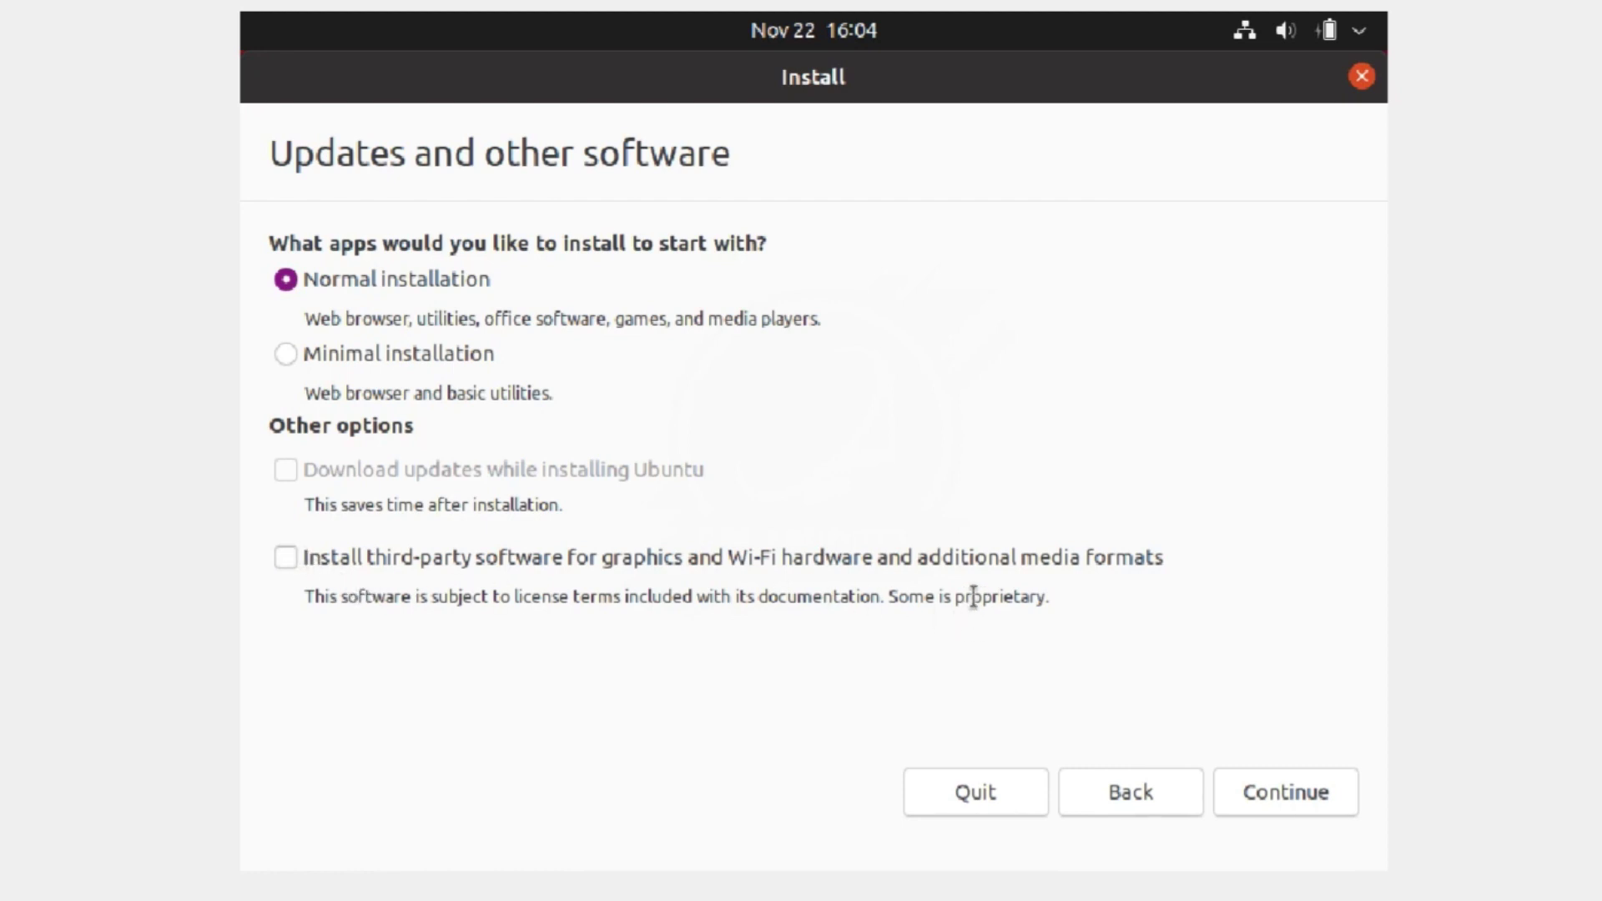
Keep Normal installation as the app selection and continue to the installation type.
left_click(284, 556)
left_click(286, 559)
left_click(1297, 799)
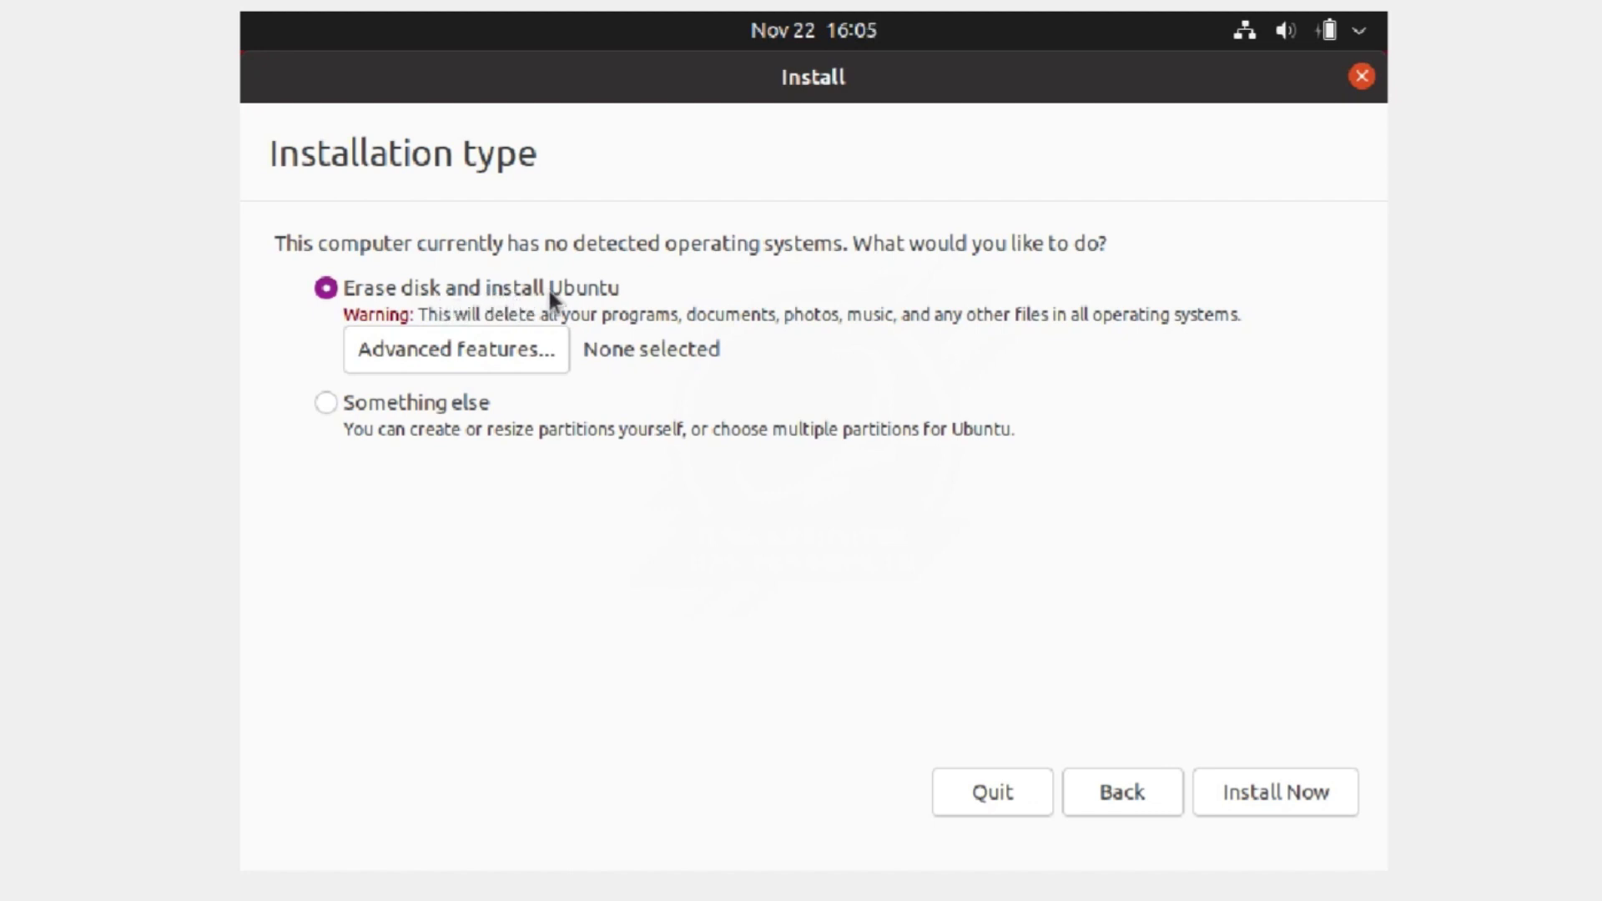
left_click(327, 403)
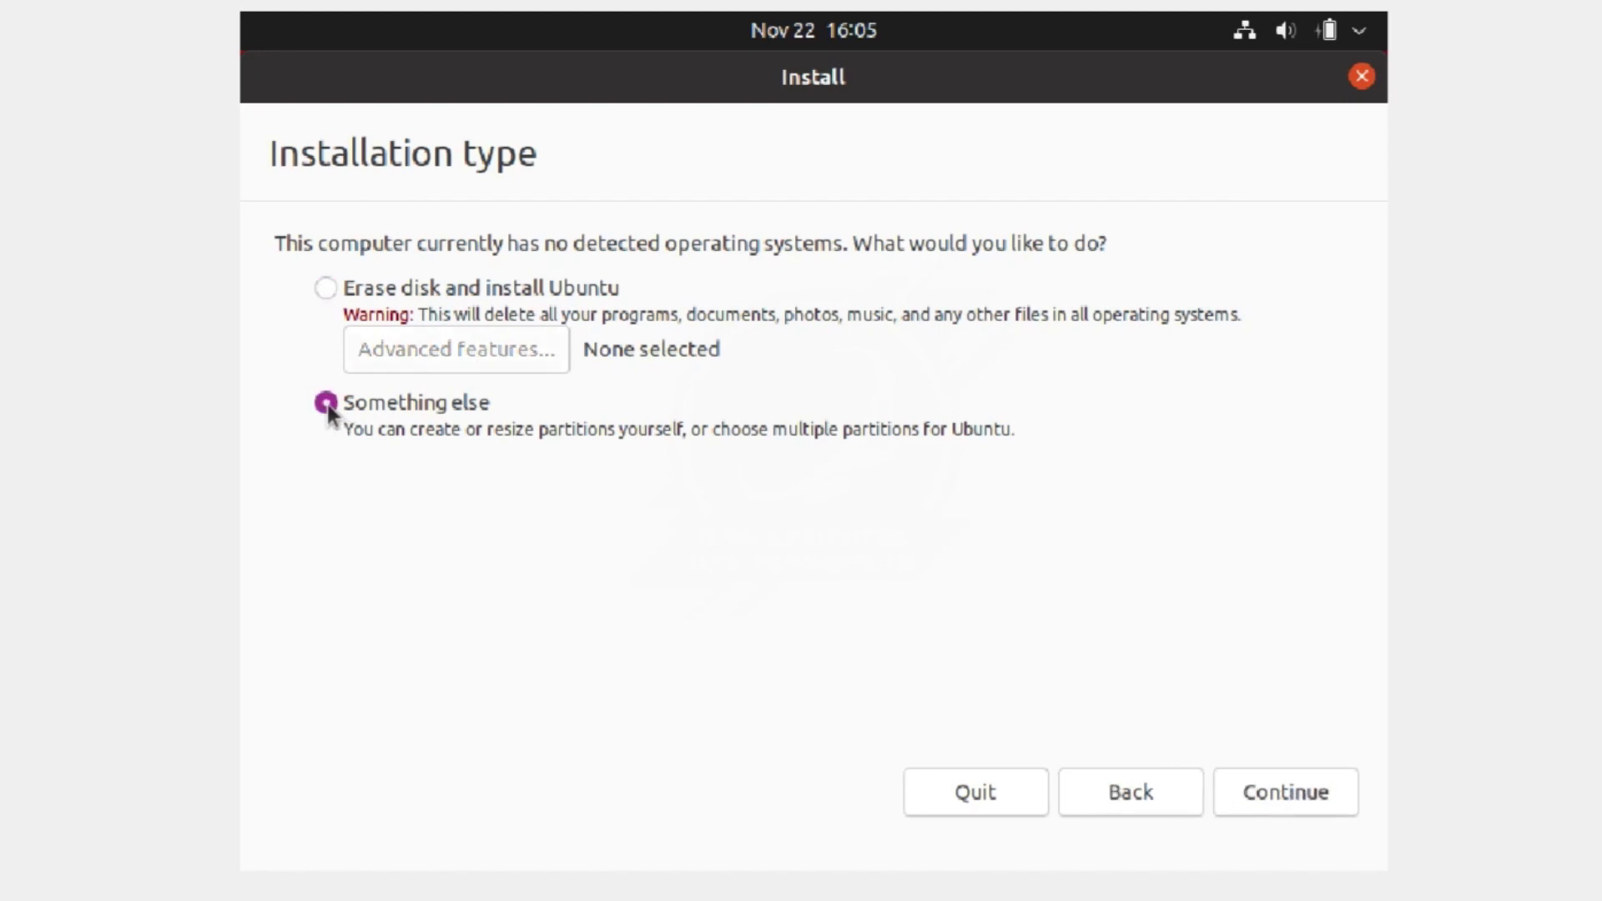
left_click(326, 288)
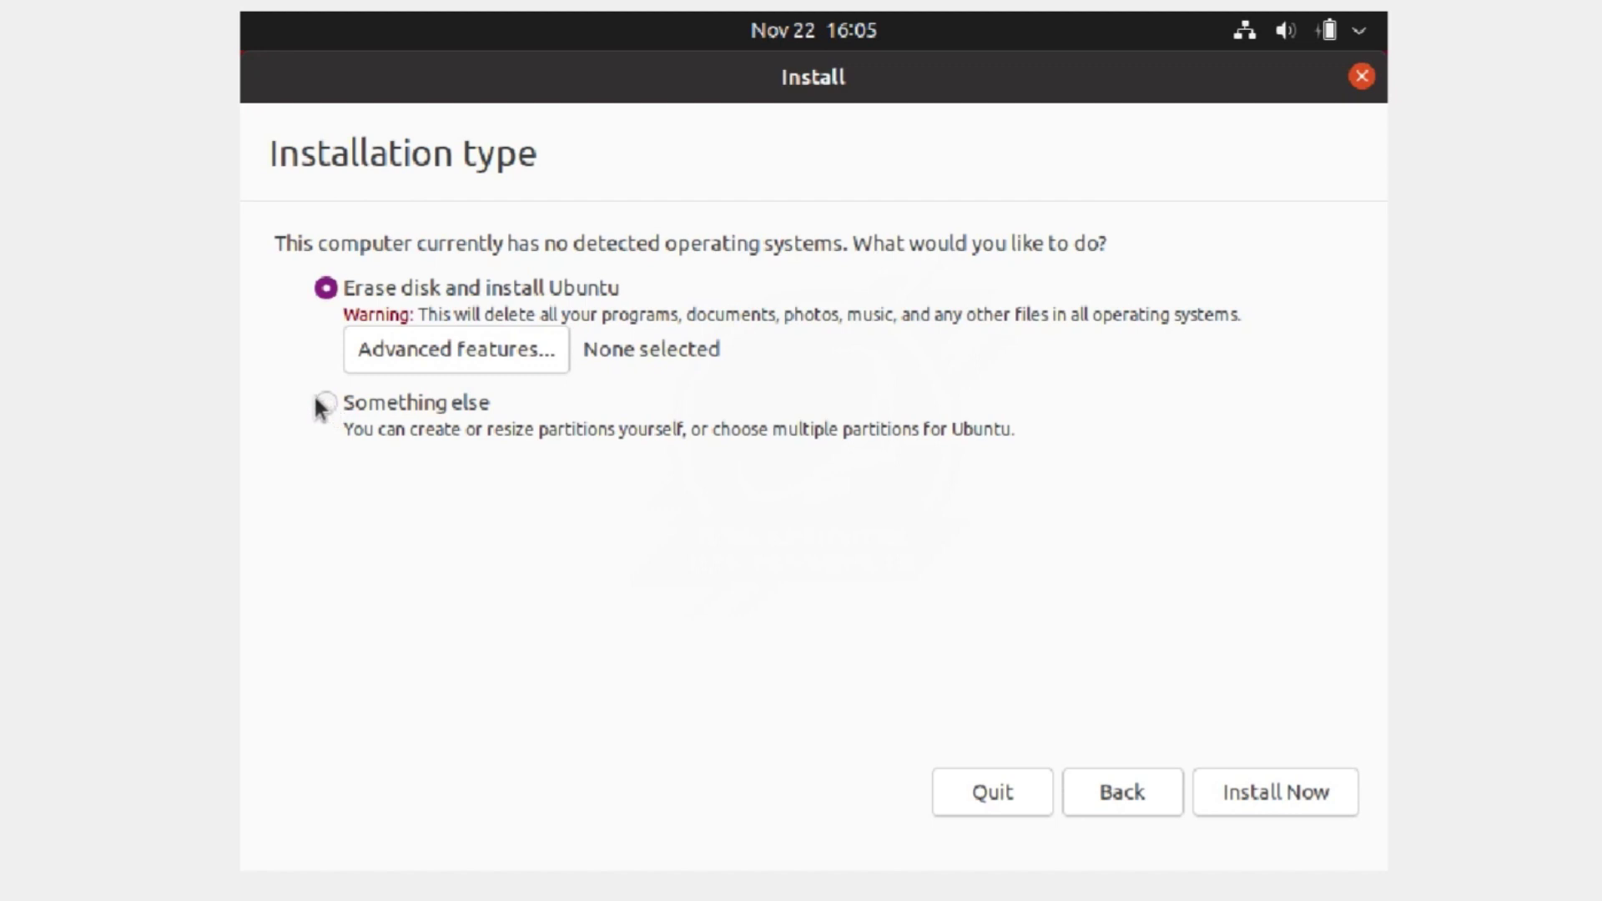
left_click(333, 405)
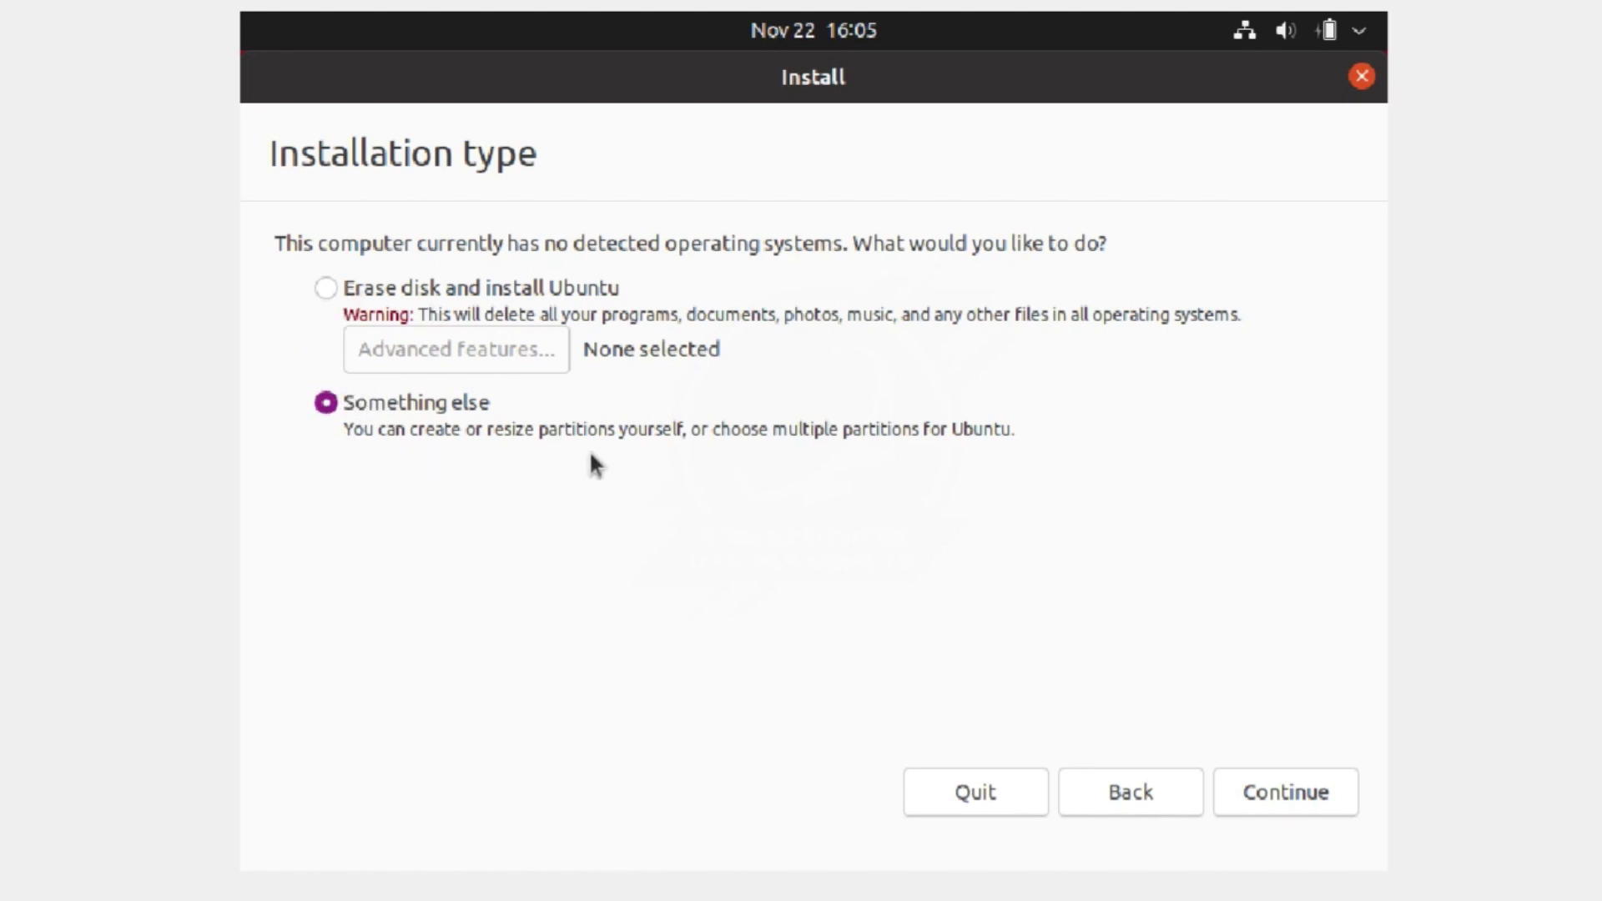
left_click(326, 288)
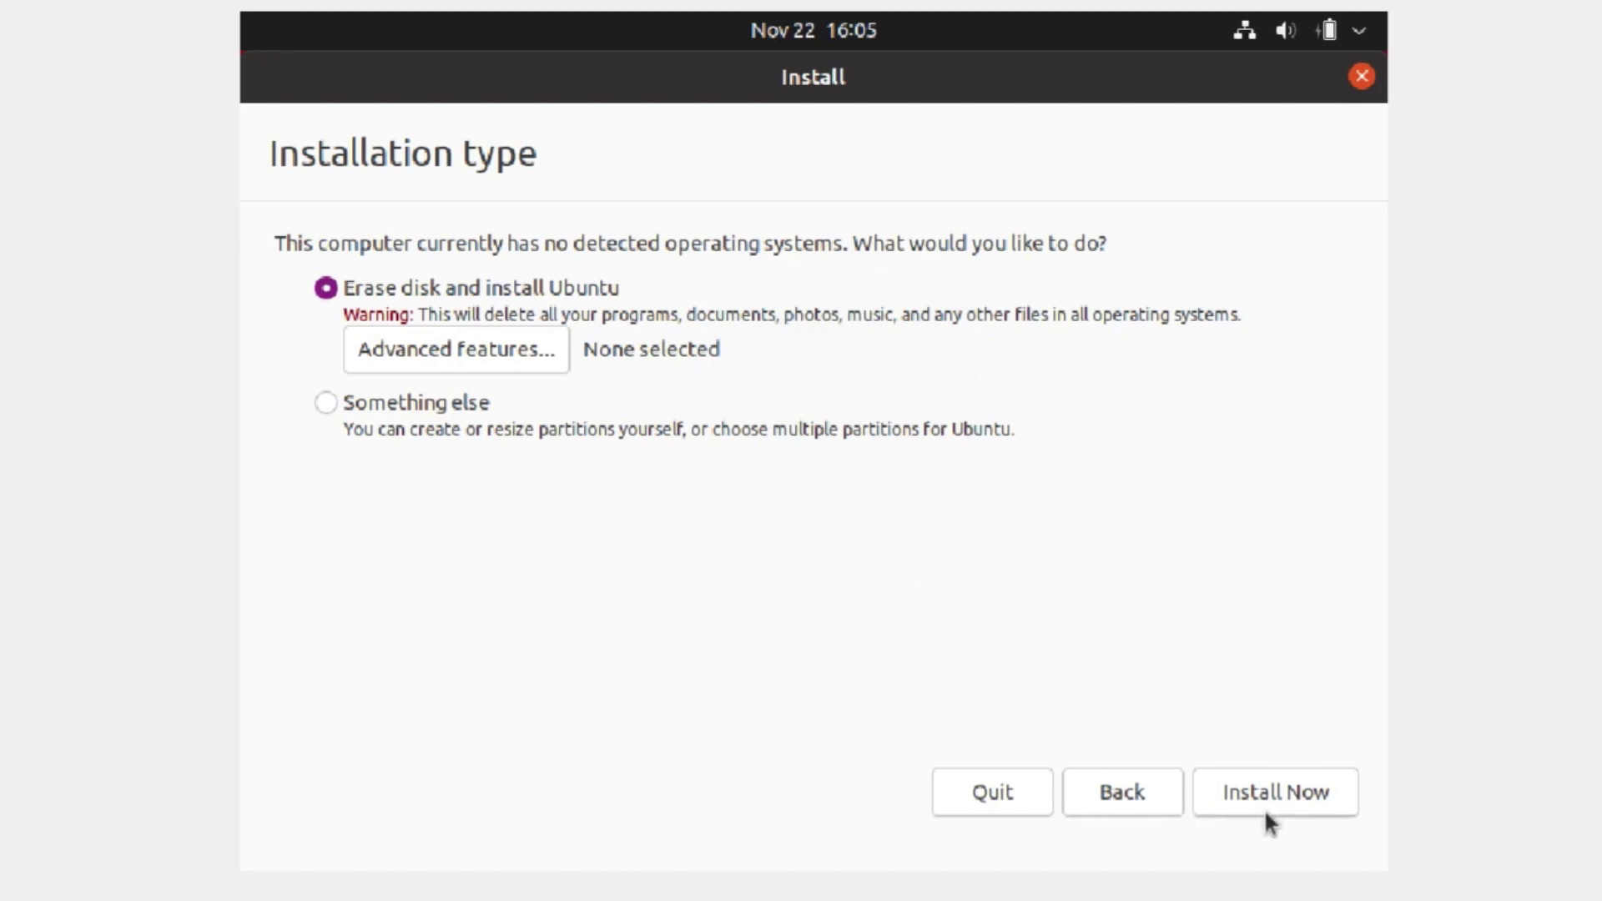
Start the installation with Erase disk and install Ubuntu, and confirm writing the changes to the disks.
left_click(1297, 806)
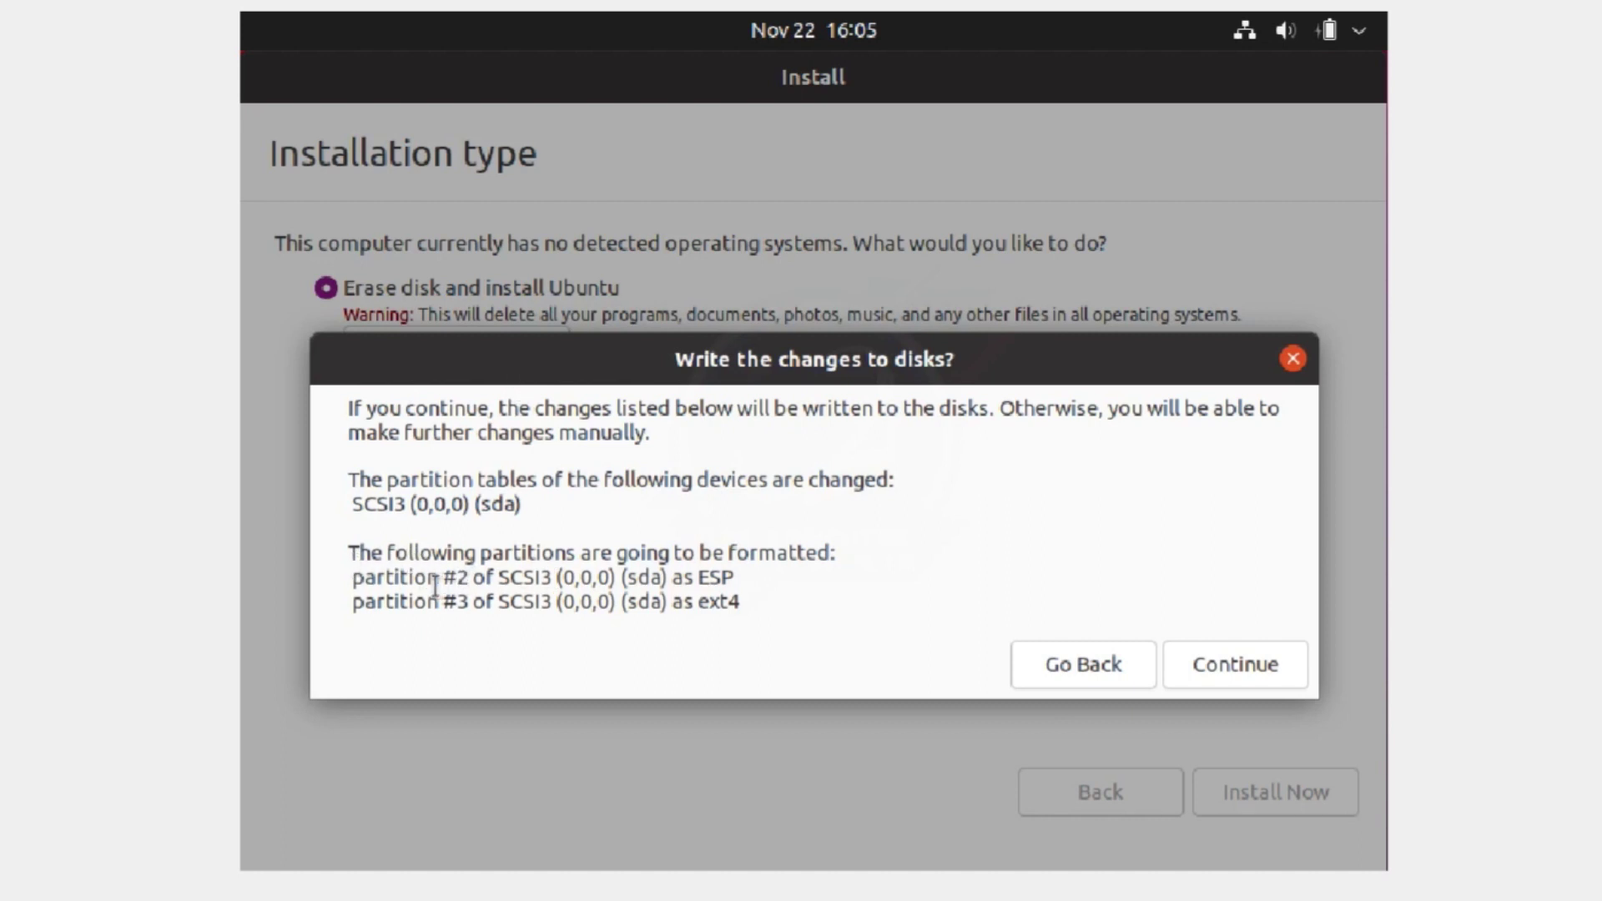
left_click(1265, 668)
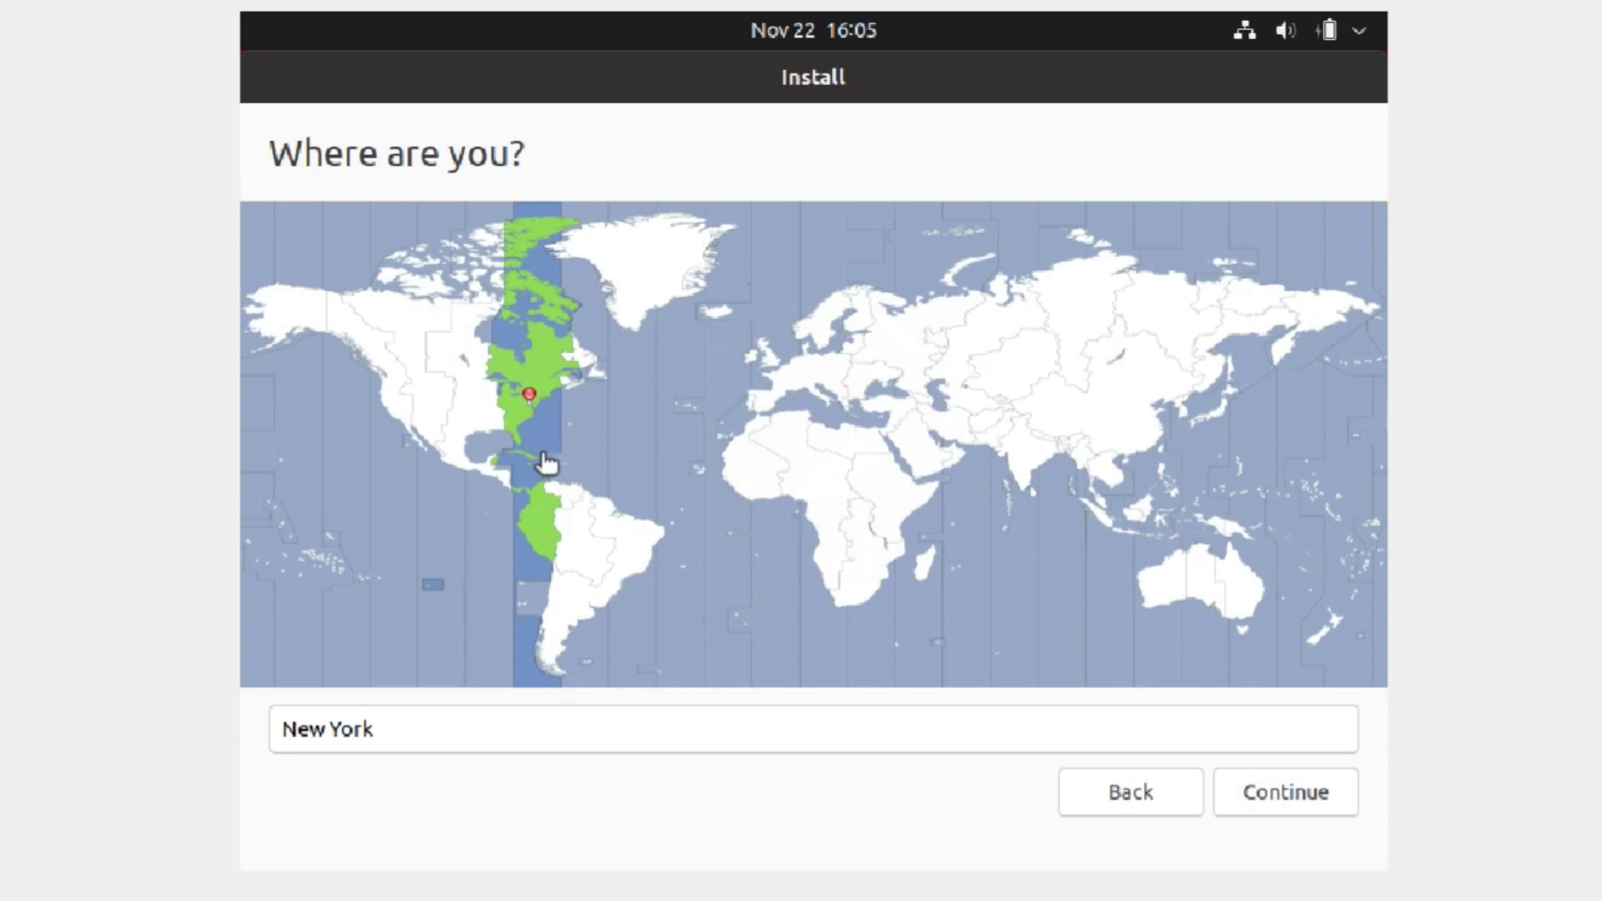
Set the location to Jakarta on the time zone map and continue to the user details.
left_click(1105, 527)
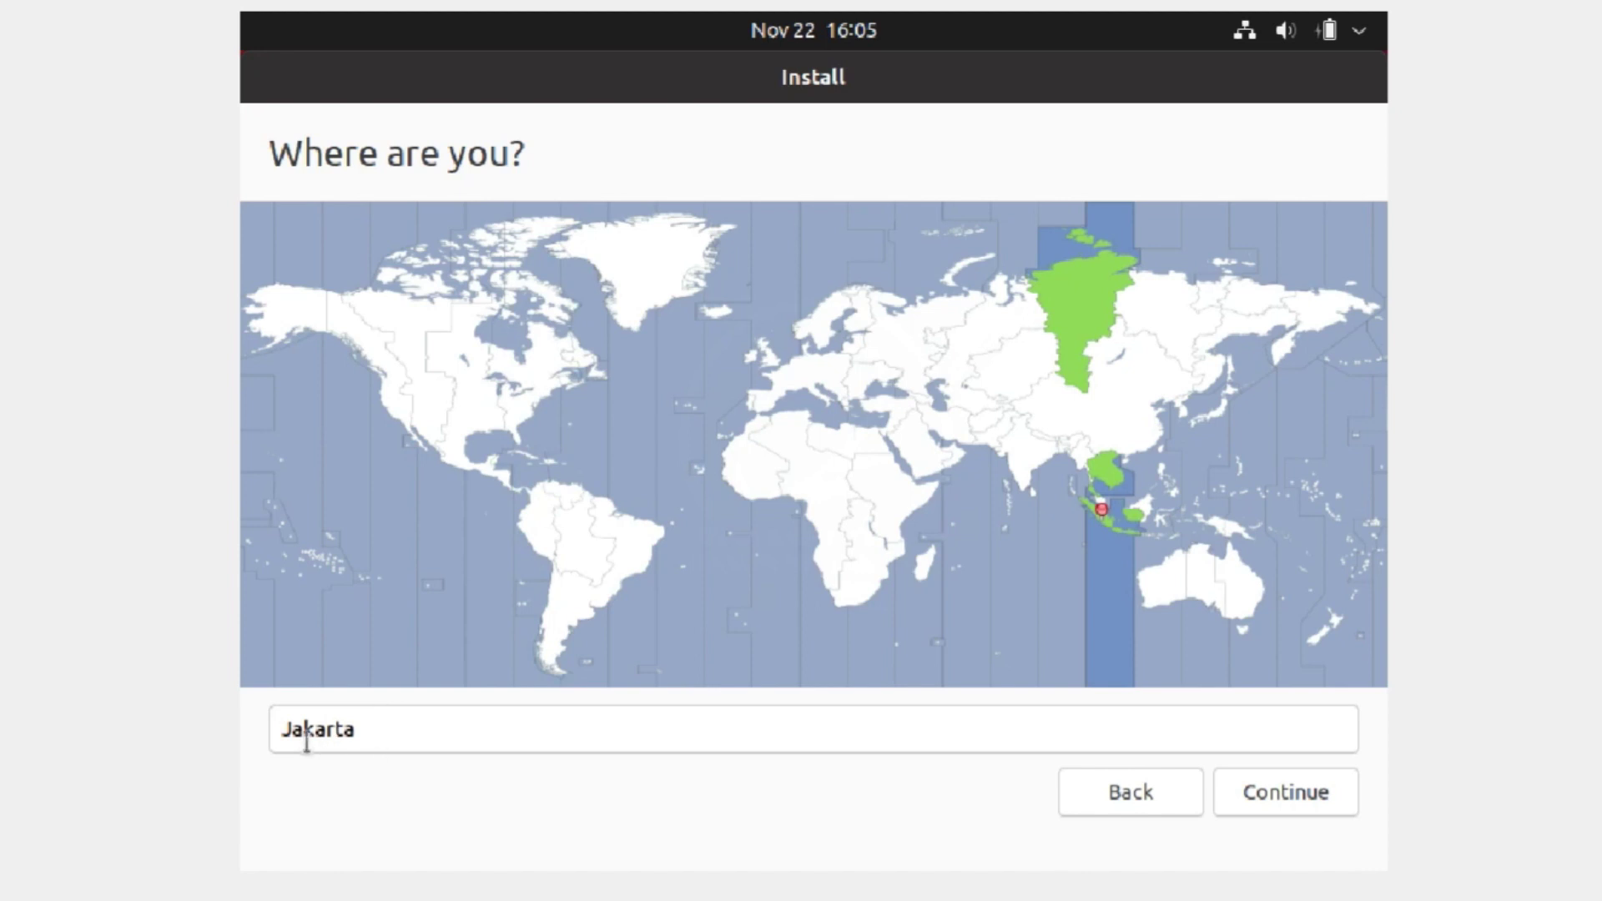
left_click(1283, 798)
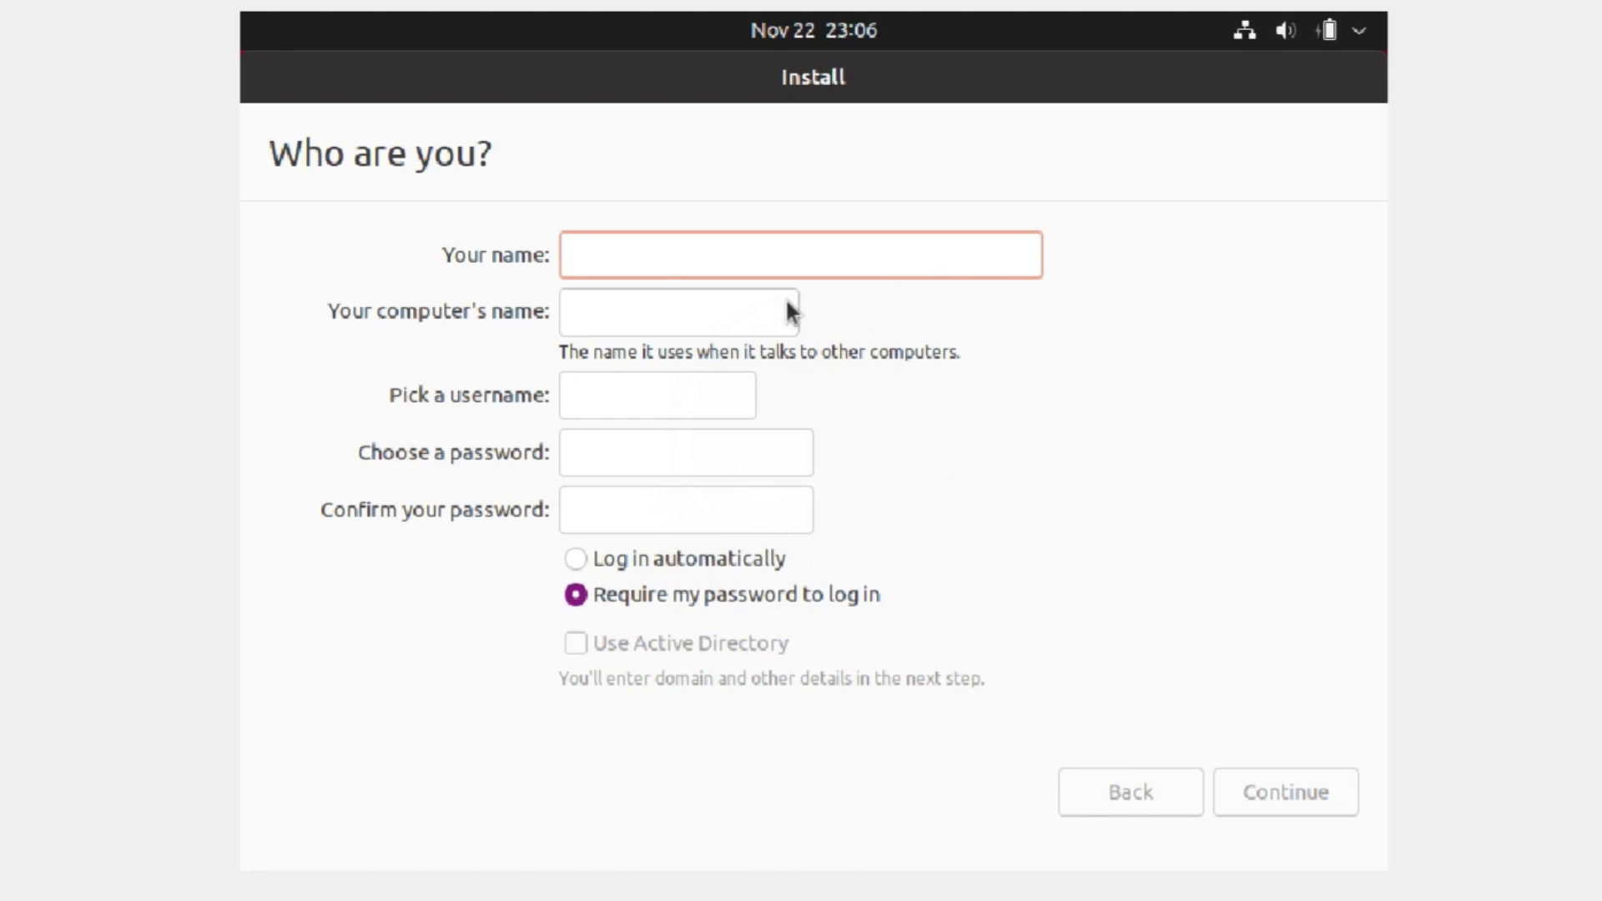
Enter the user's name, choose and confirm the account password with Require my password to log in kept, and continue the installation.
type("NURWAHID")
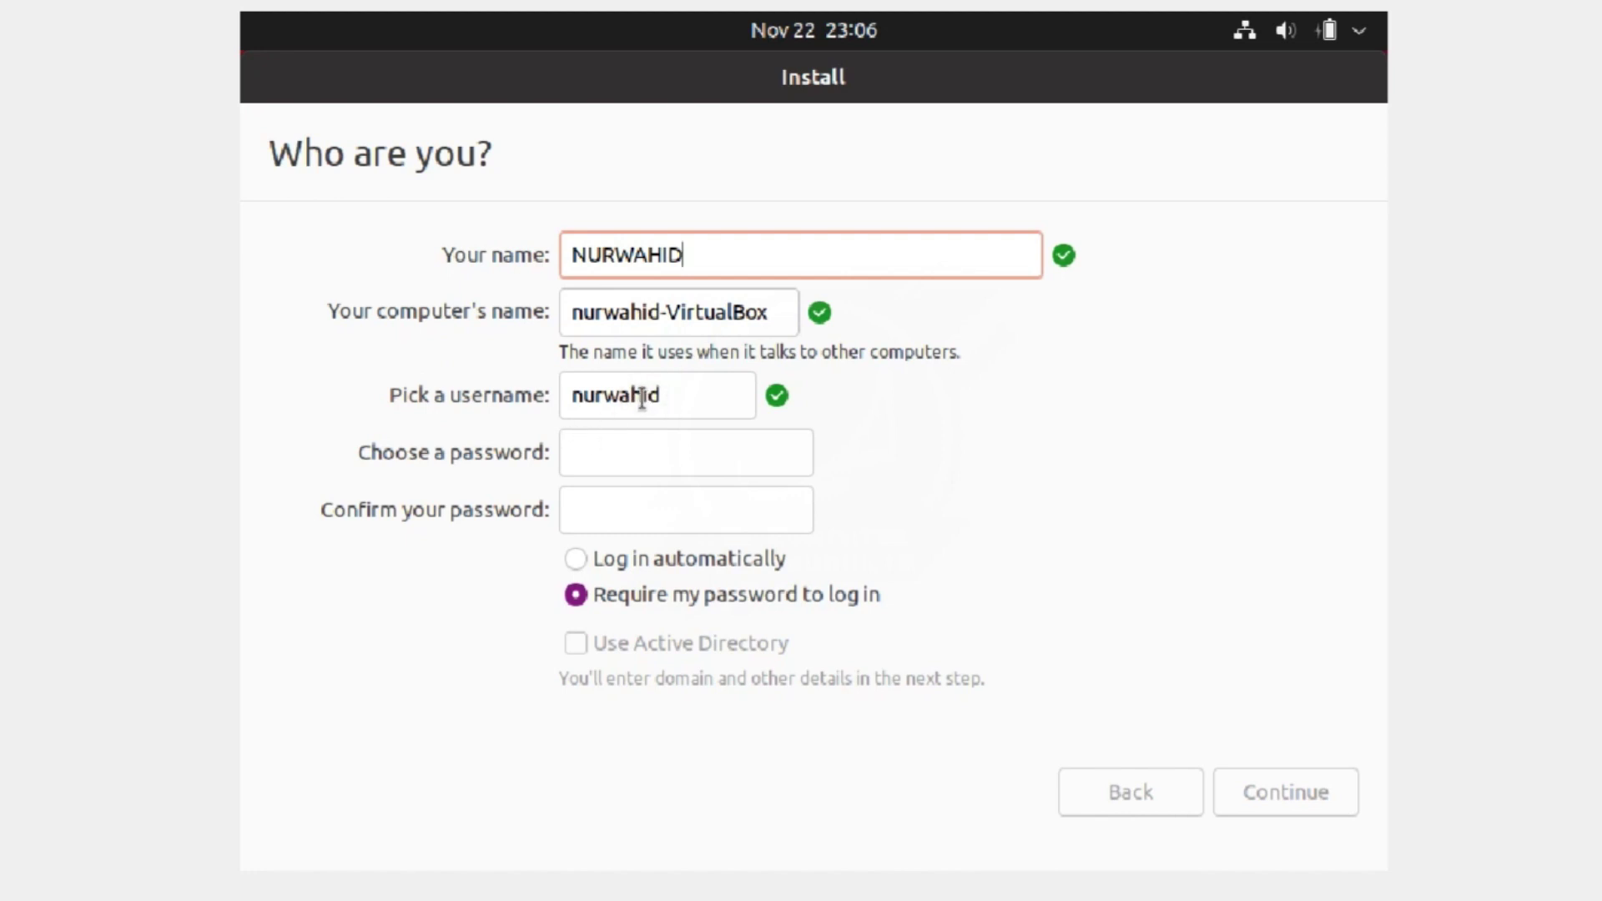
left_click(594, 464)
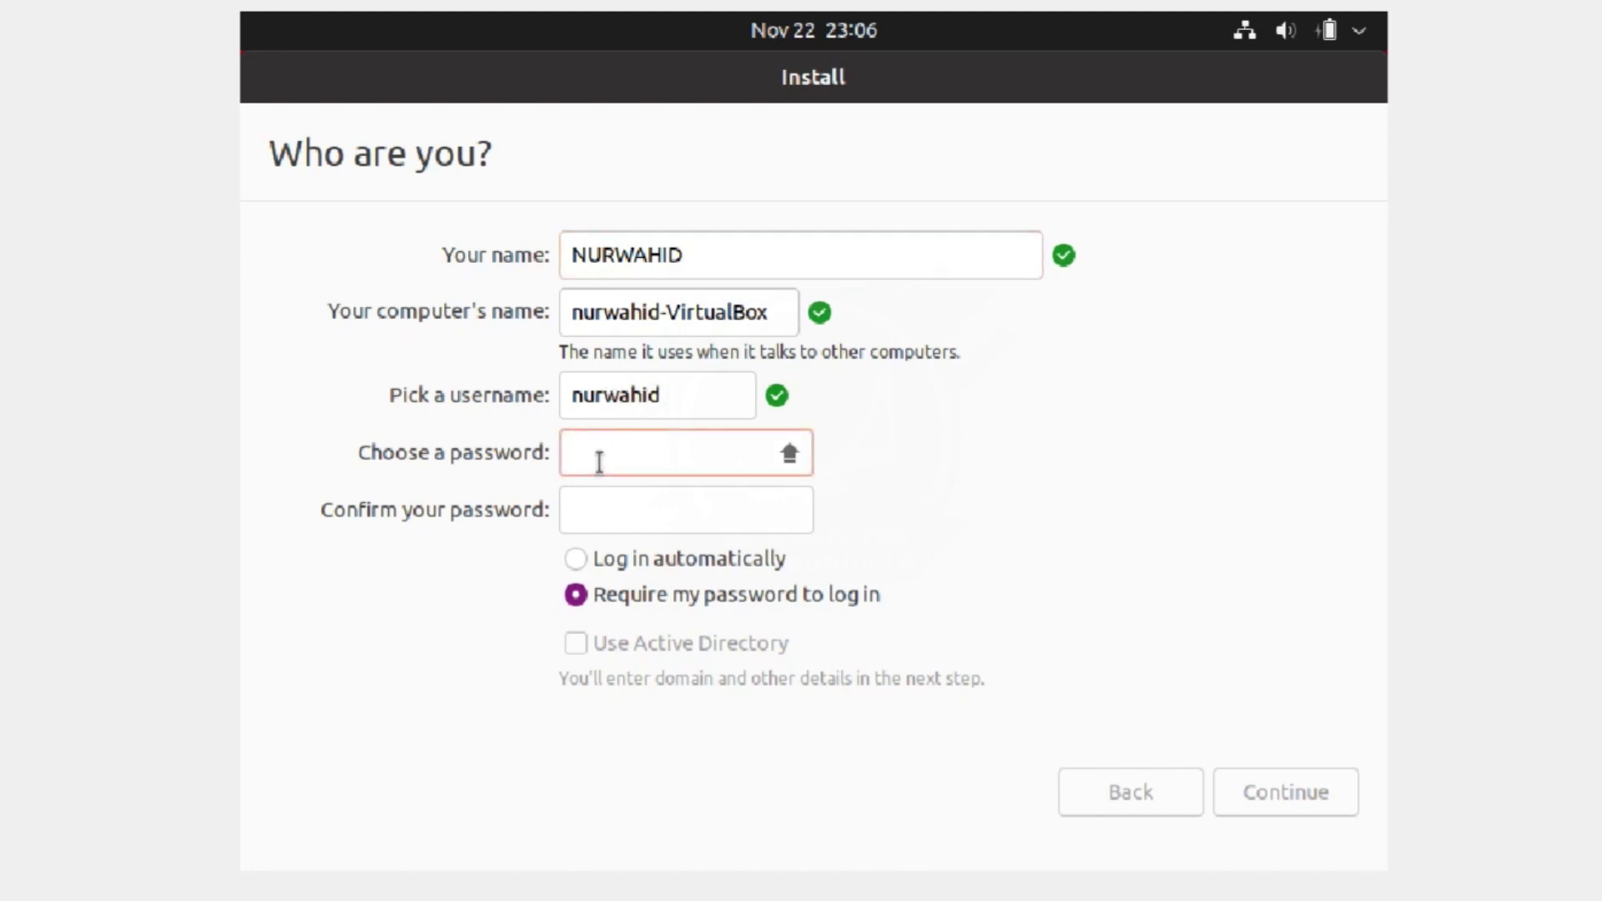
type("N")
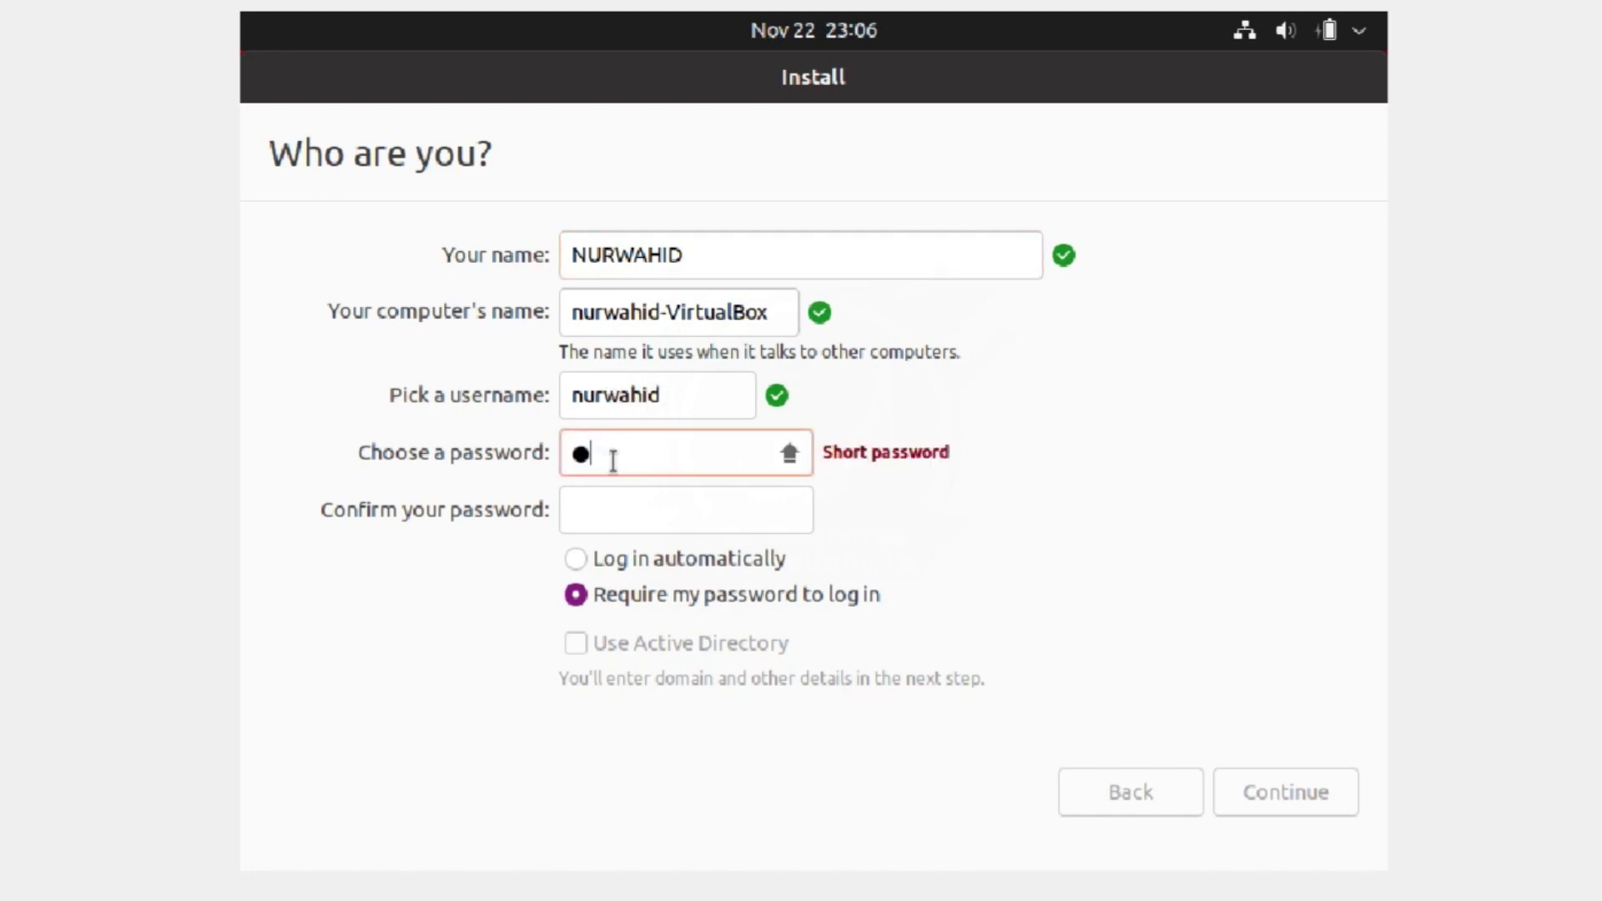
left_click(616, 518)
type("N")
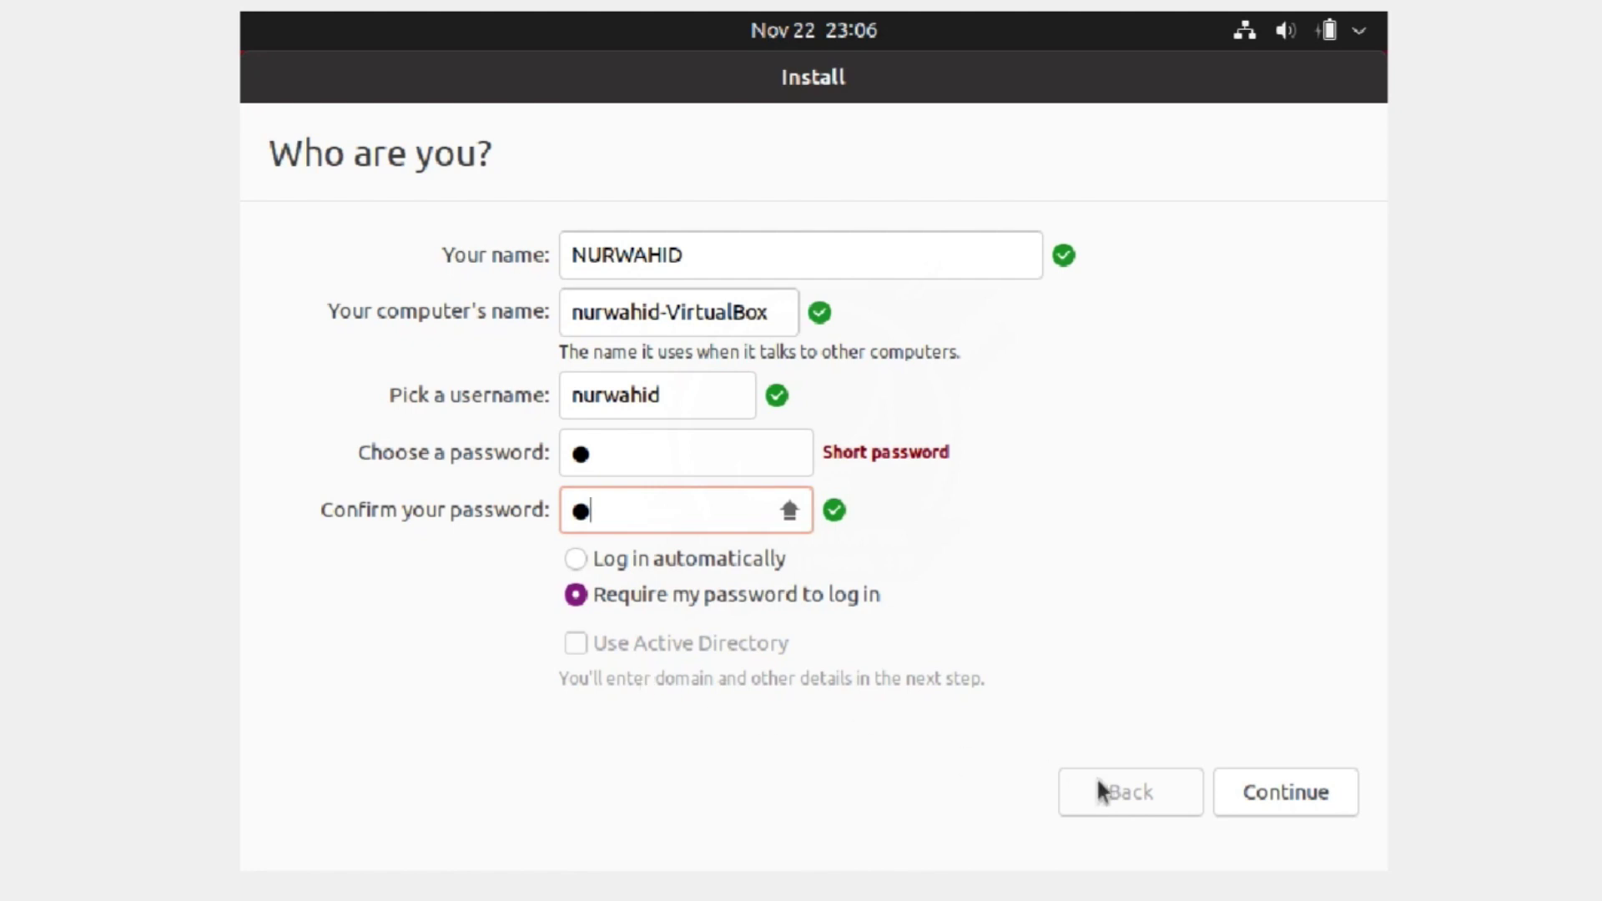
left_click(1301, 805)
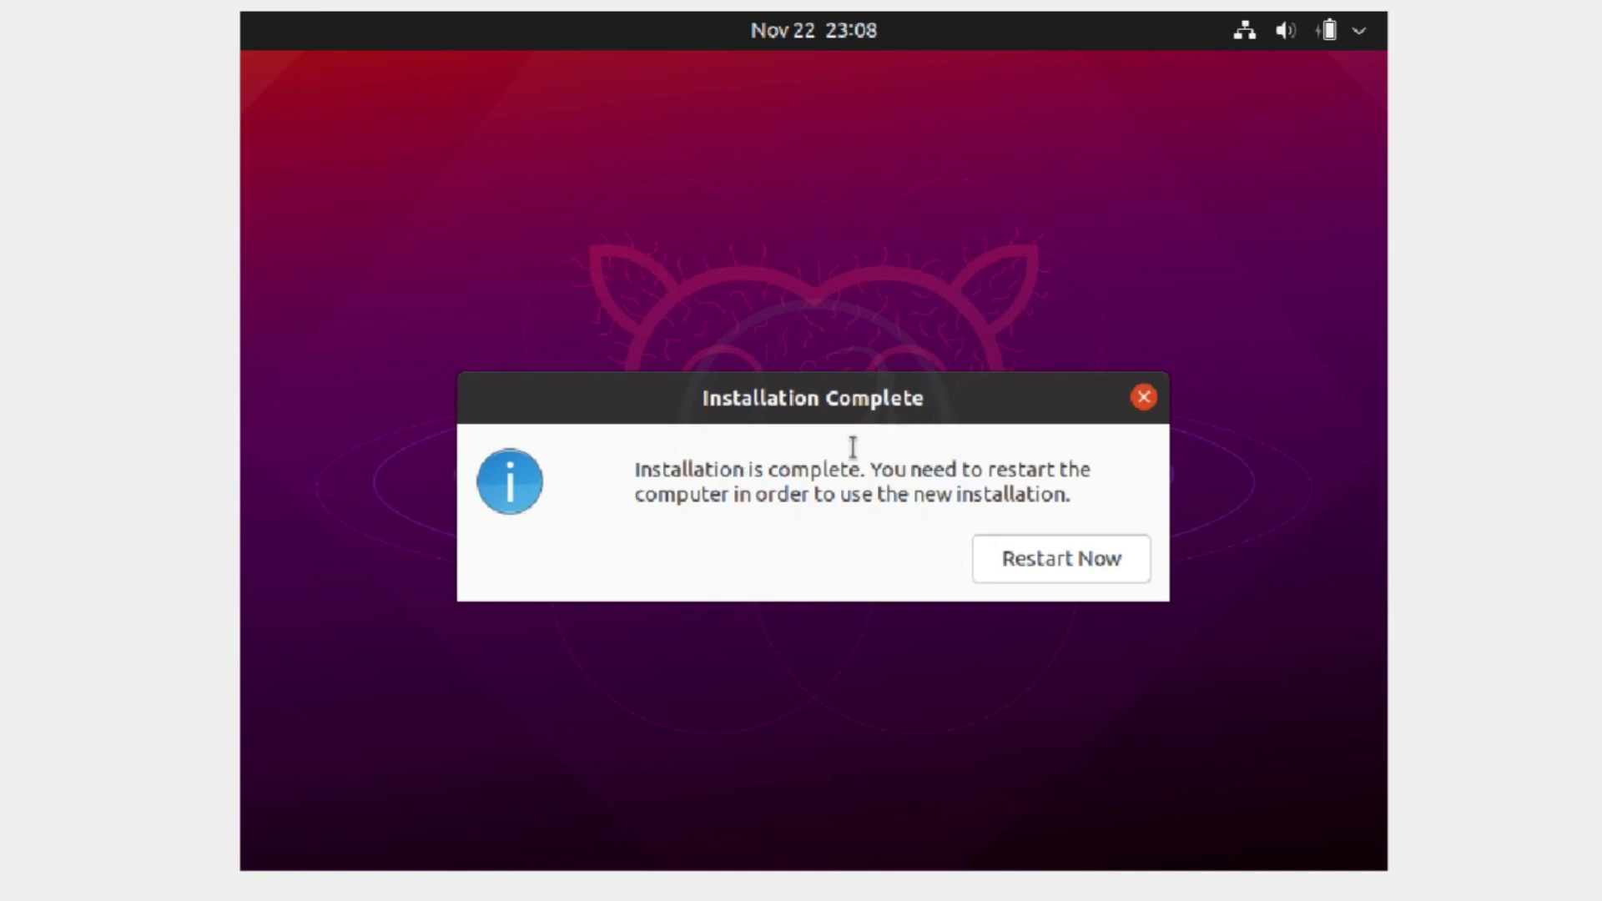
Restart into the new installation and log in to the created account with its password.
left_click(1056, 559)
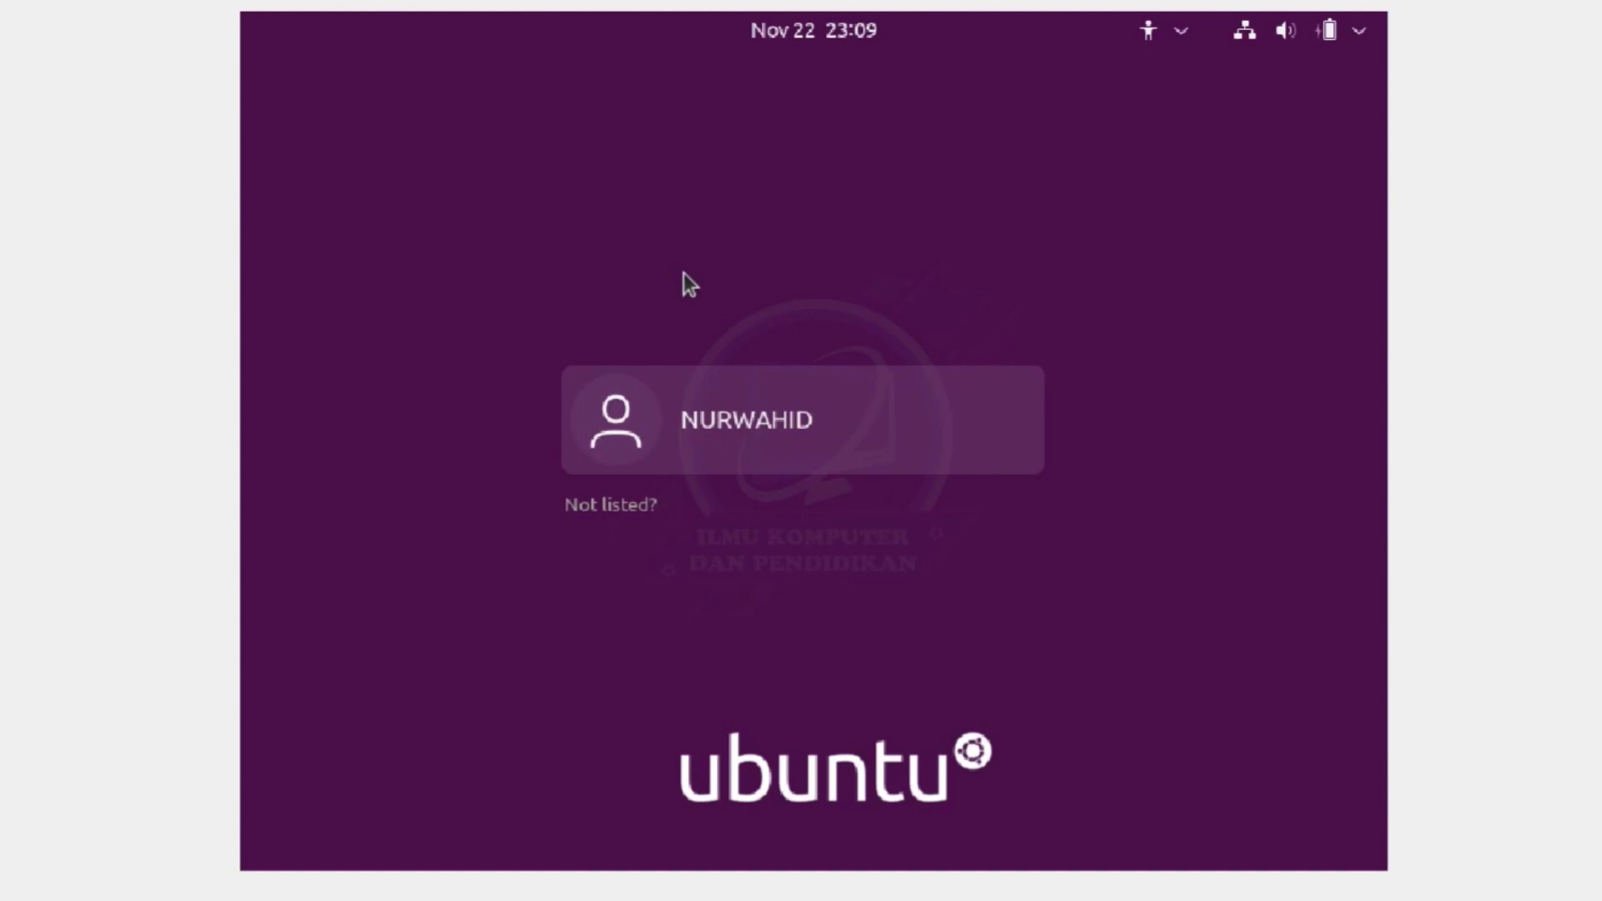
left_click(710, 431)
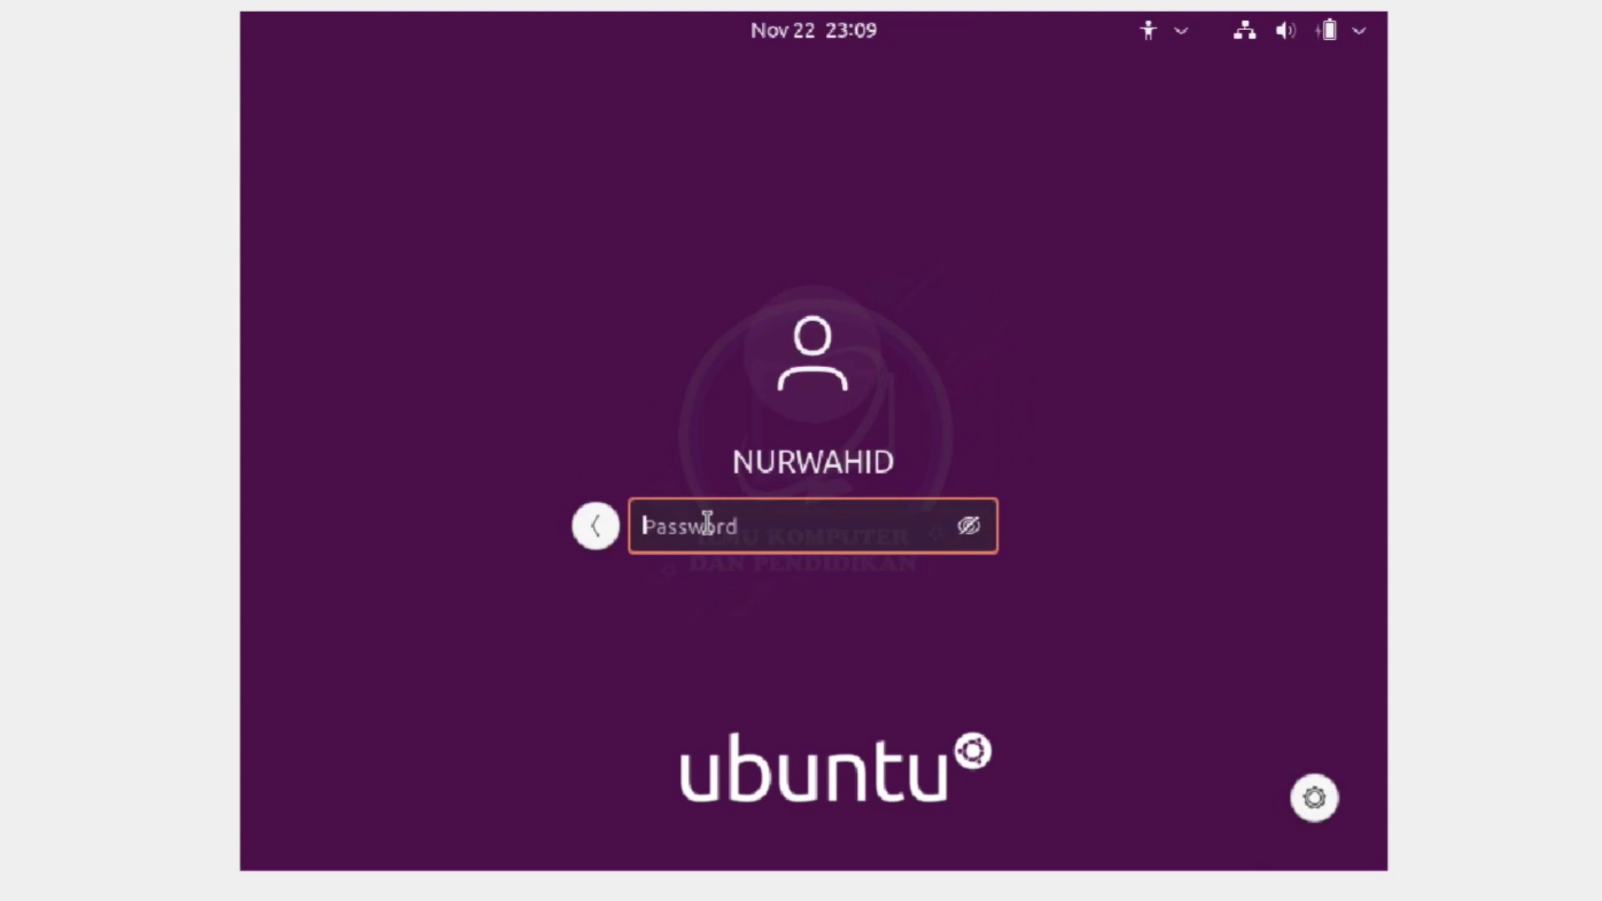
type("*")
key("Return")
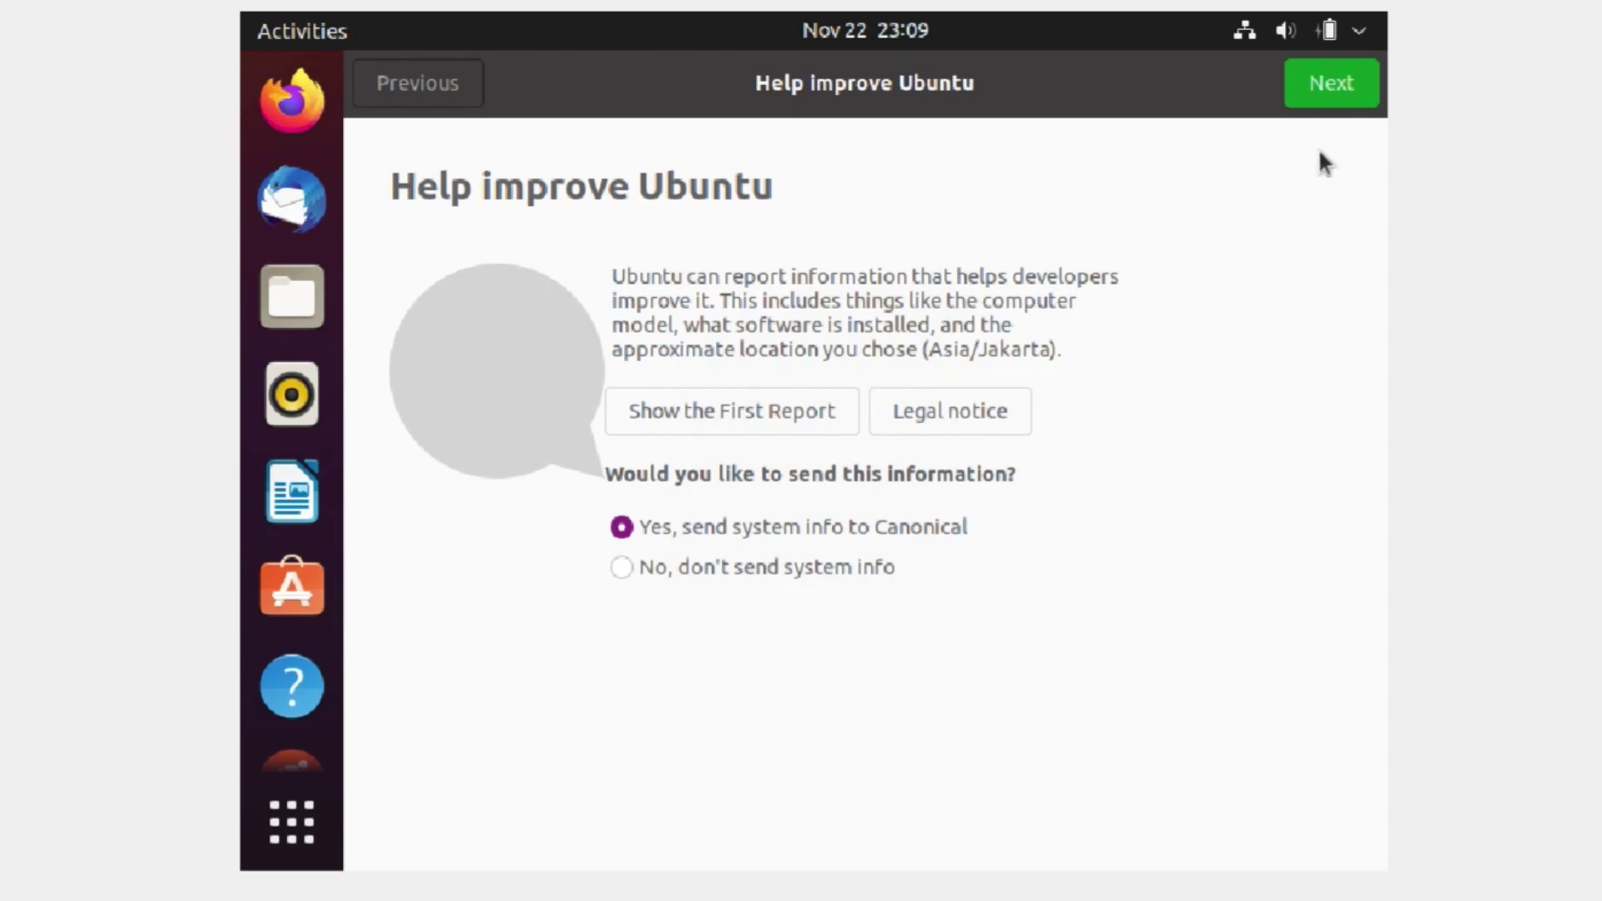
Complete the Ubuntu welcome setup with No, don't send system info, leaving Location Services off.
left_click(658, 568)
left_click(1337, 94)
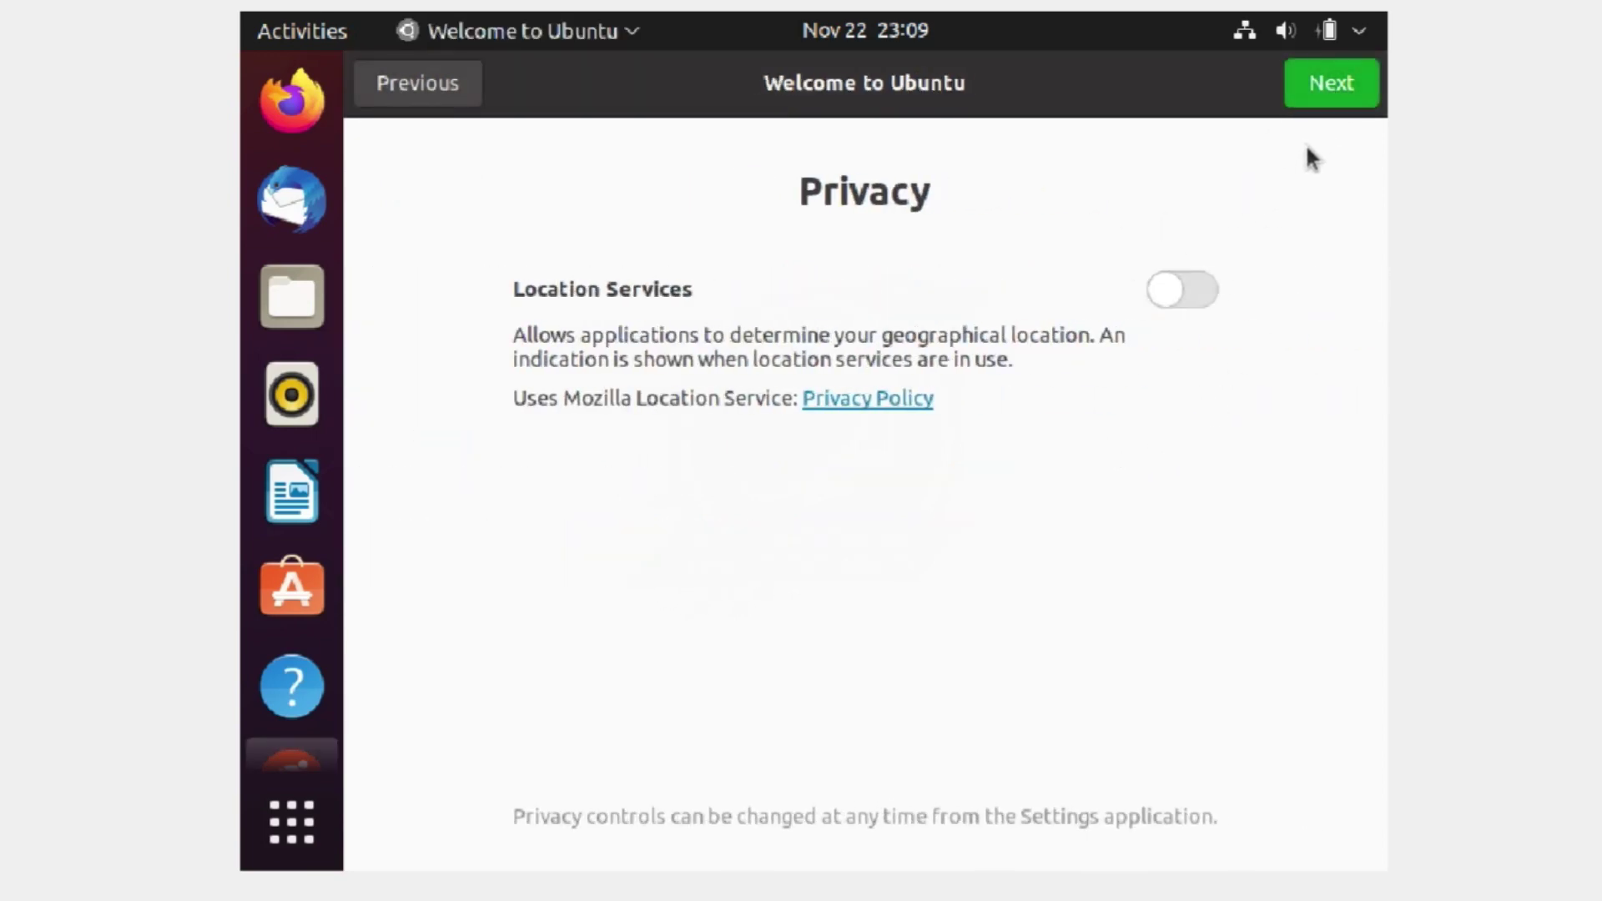
left_click(1338, 92)
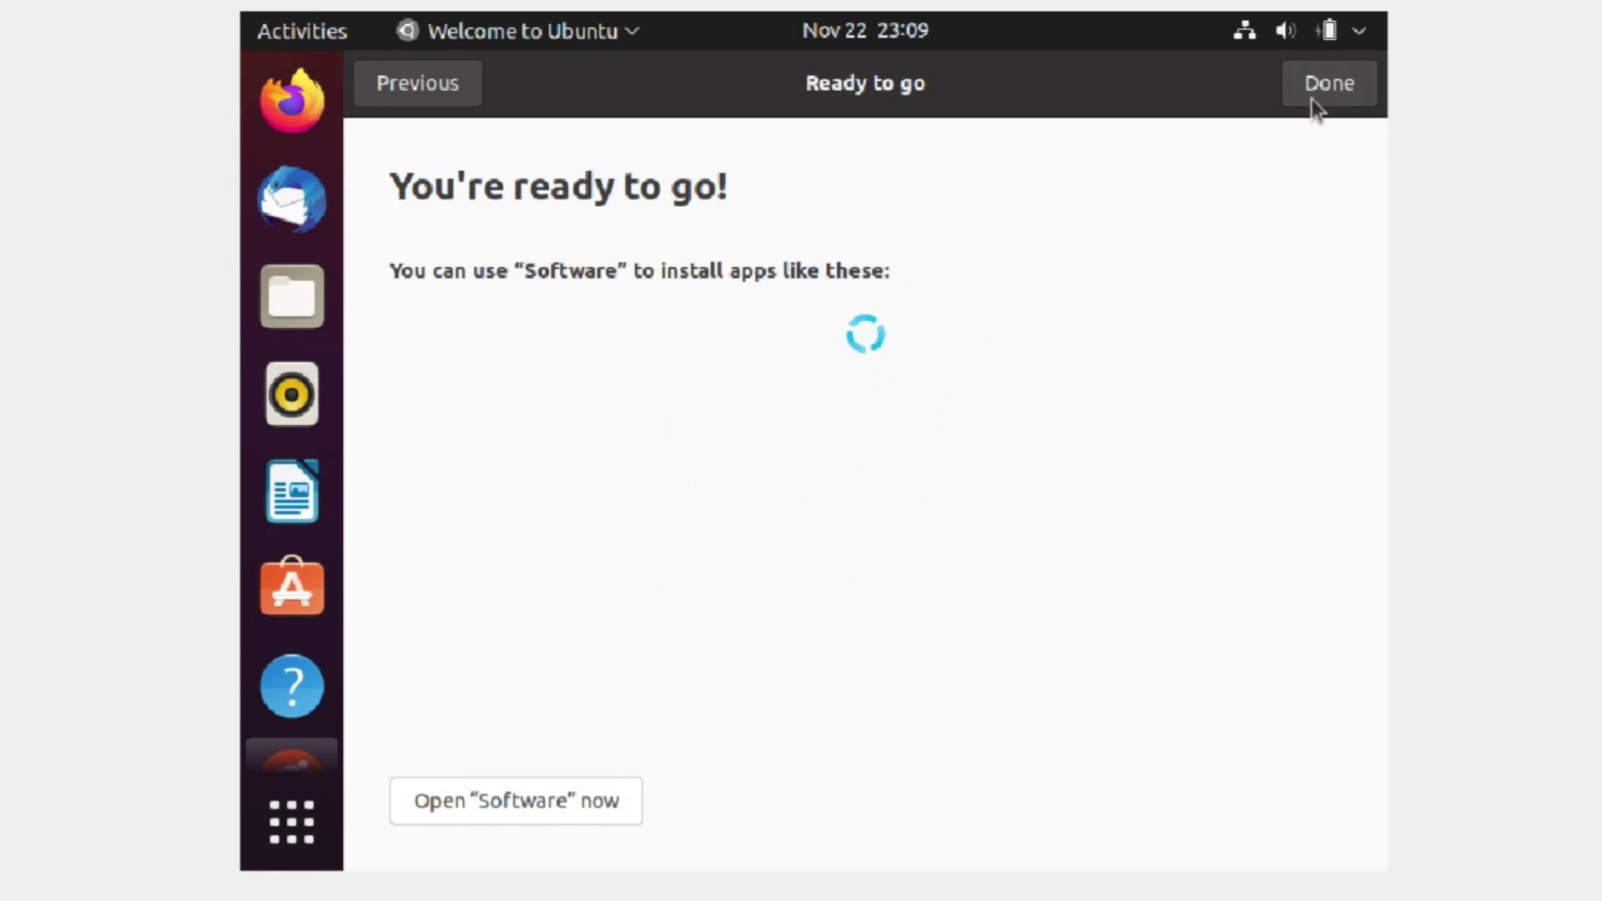
left_click(1323, 90)
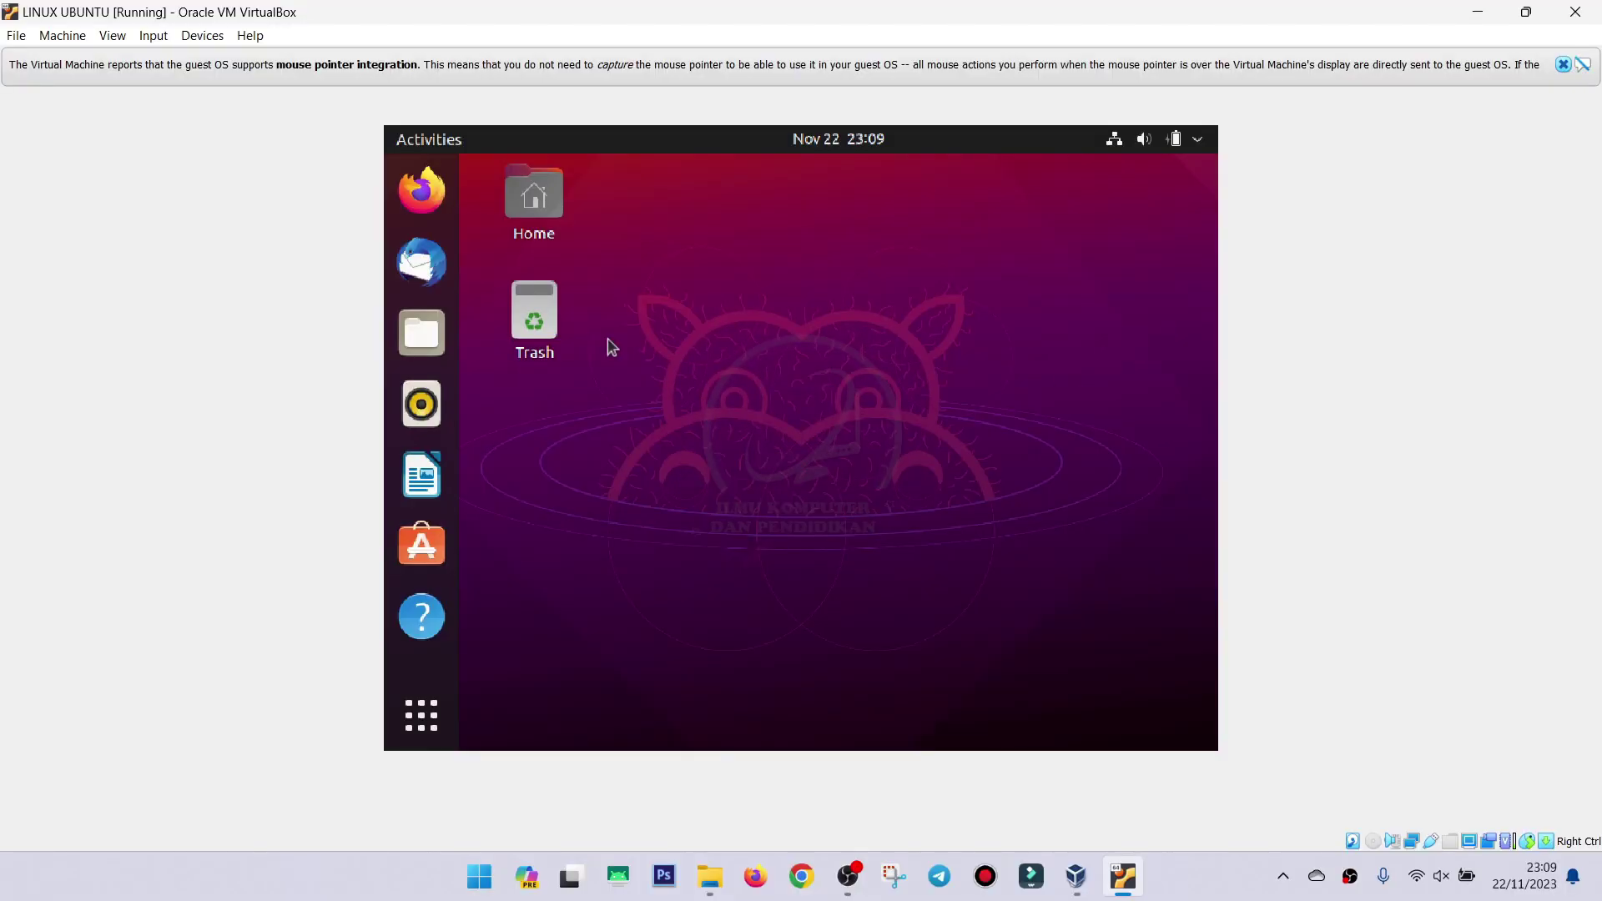
Scale Virtual Screen 1 of the virtual machine to 100% (unscaled output).
left_click(115, 36)
mouse_move(258, 288)
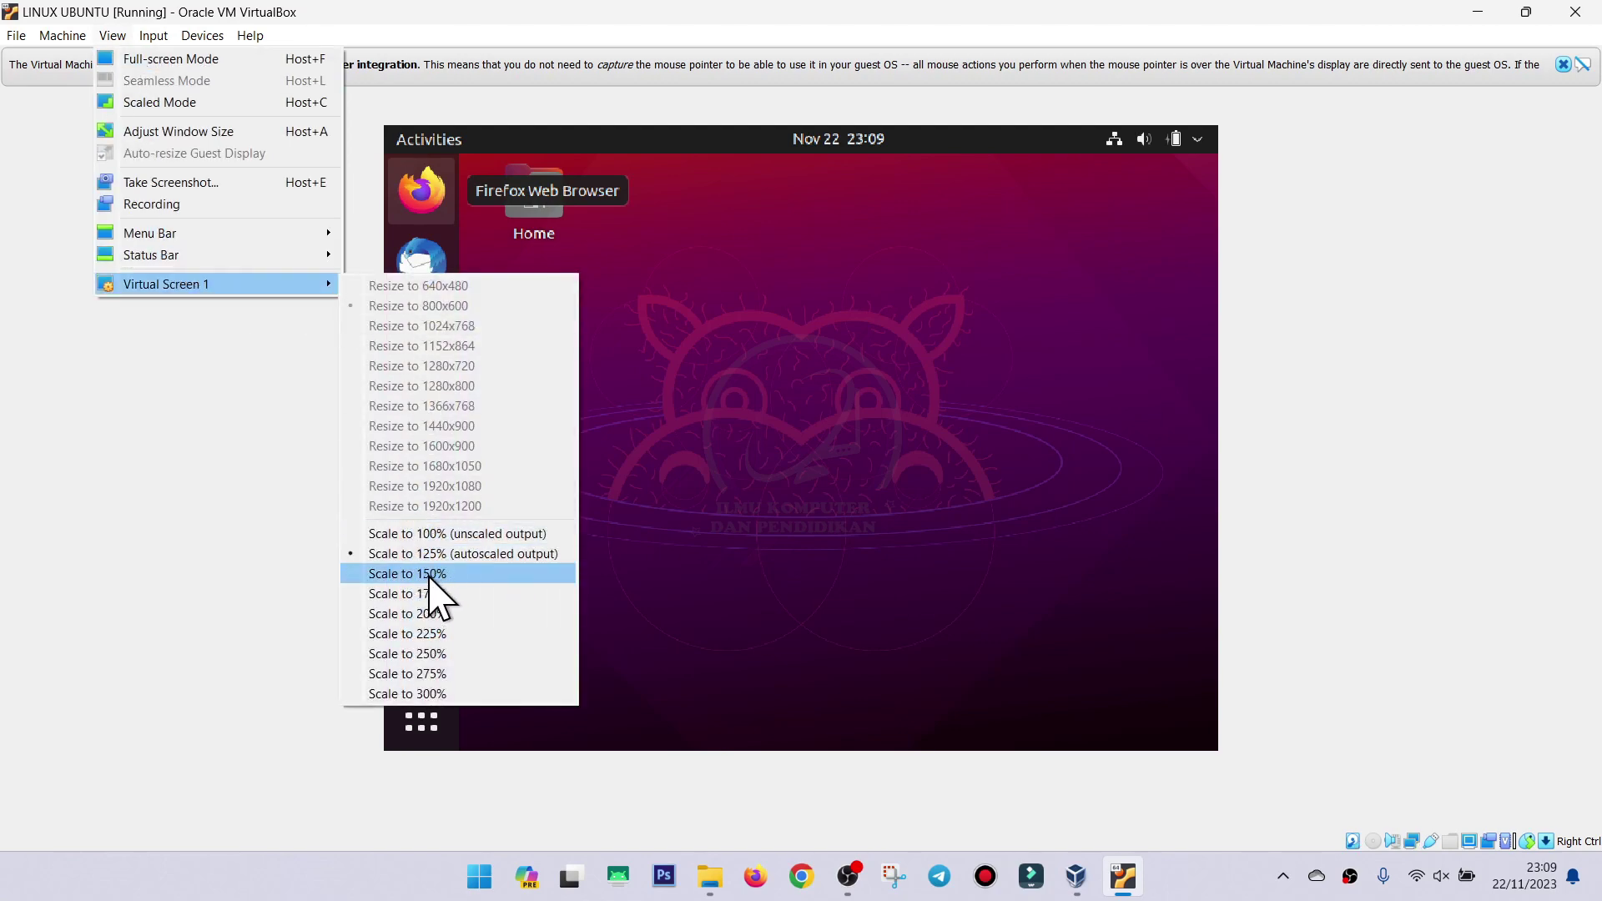
left_click(433, 534)
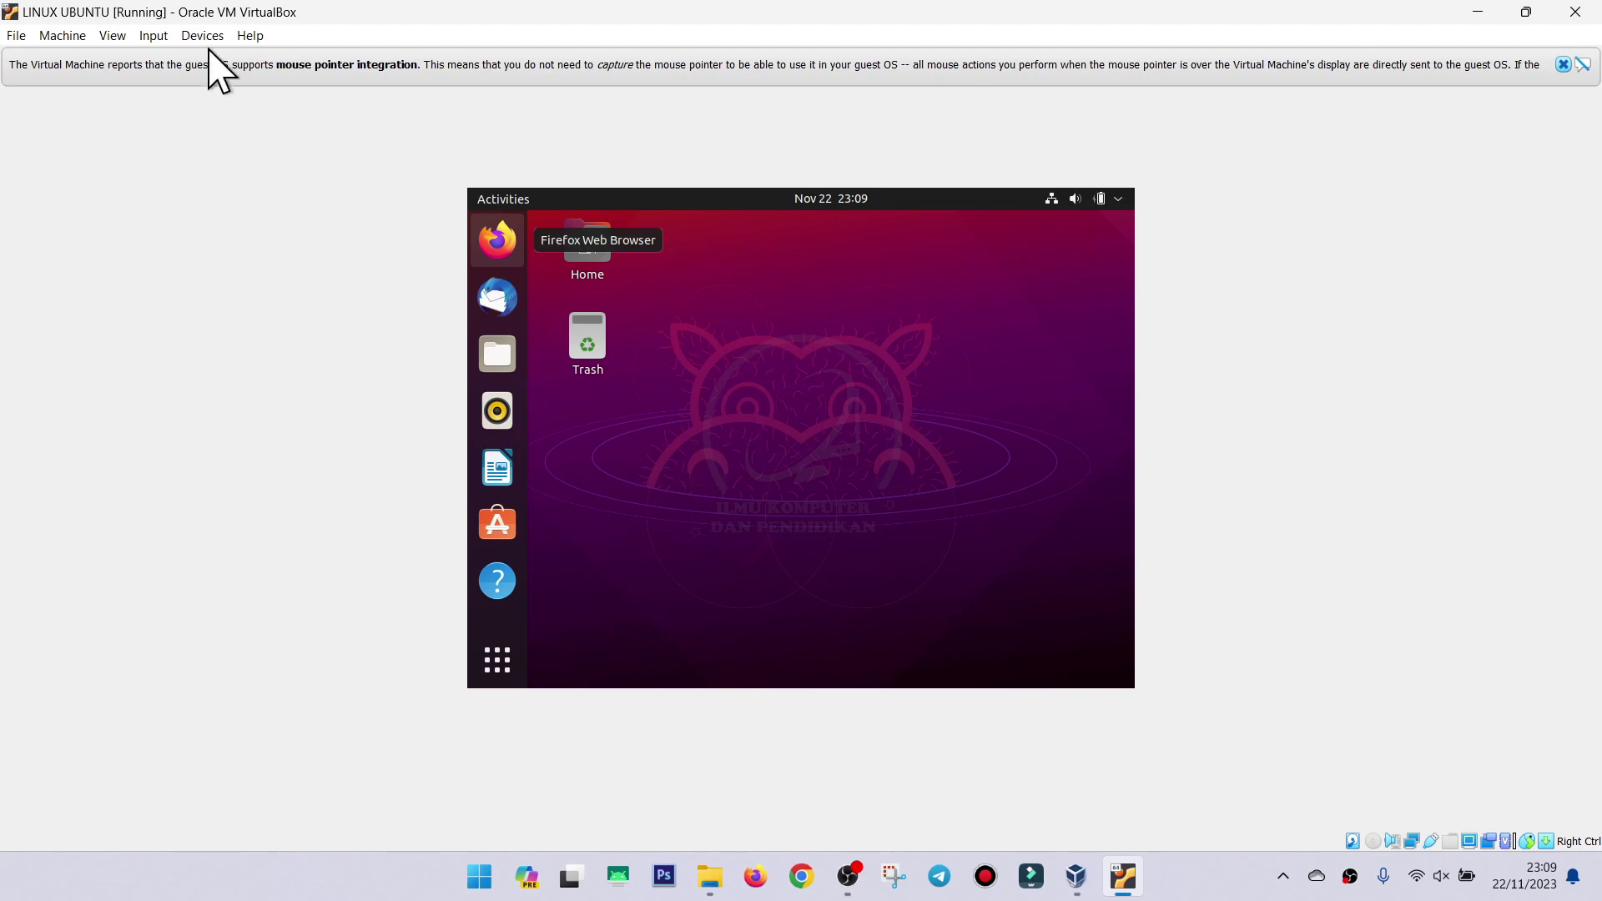
Switch the virtual machine to full-screen mode and dismiss the mouse pointer integration notice.
left_click(123, 37)
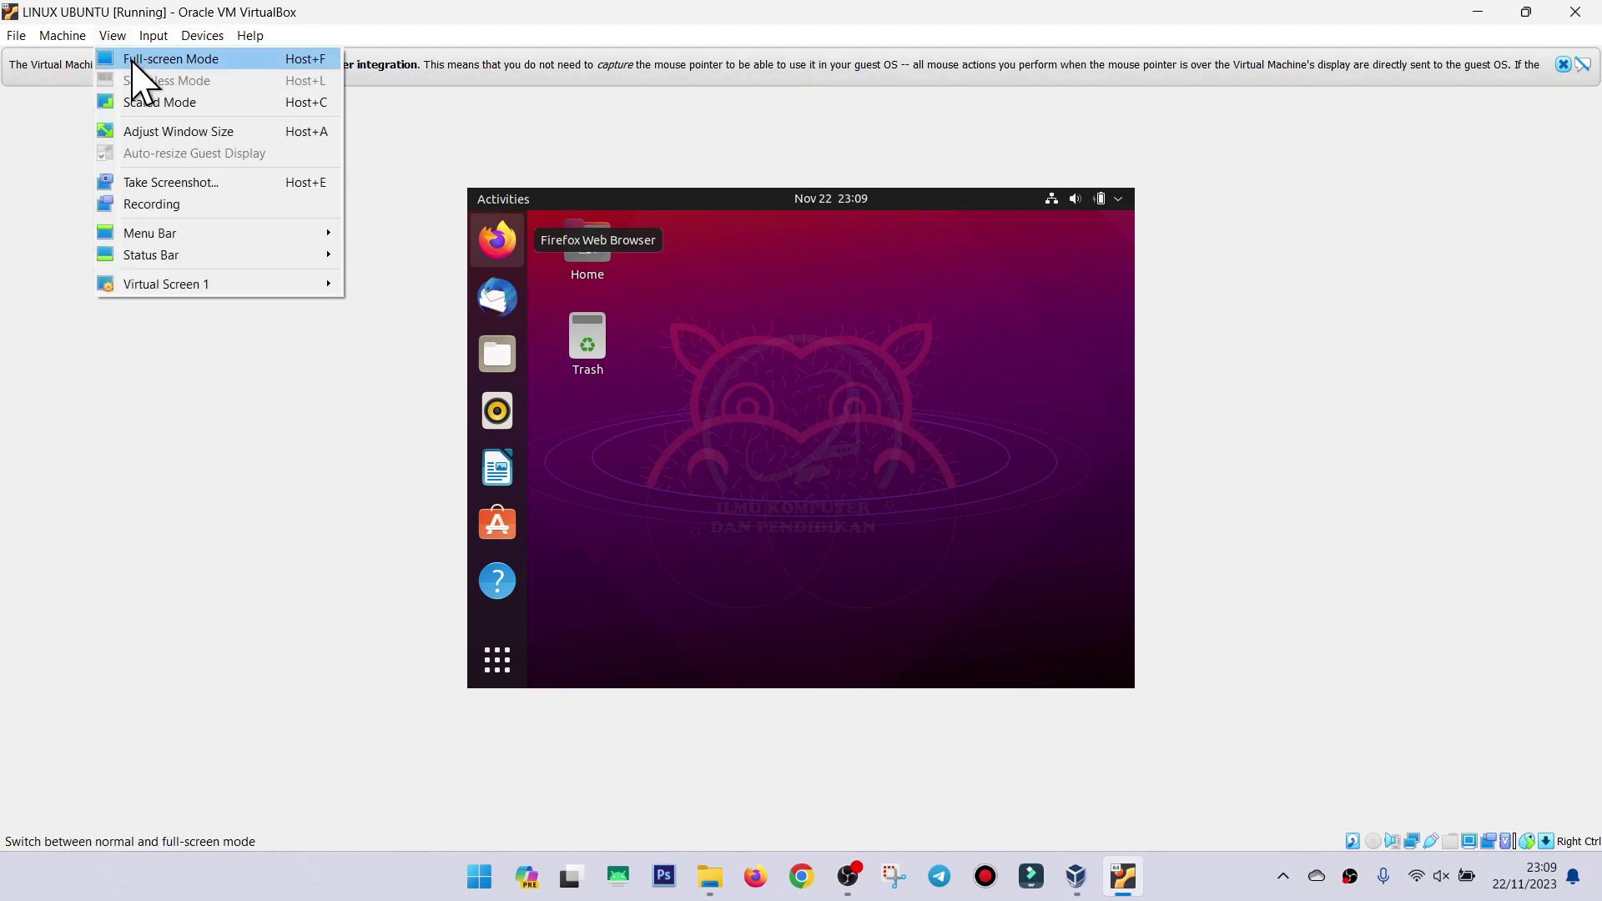
left_click(133, 61)
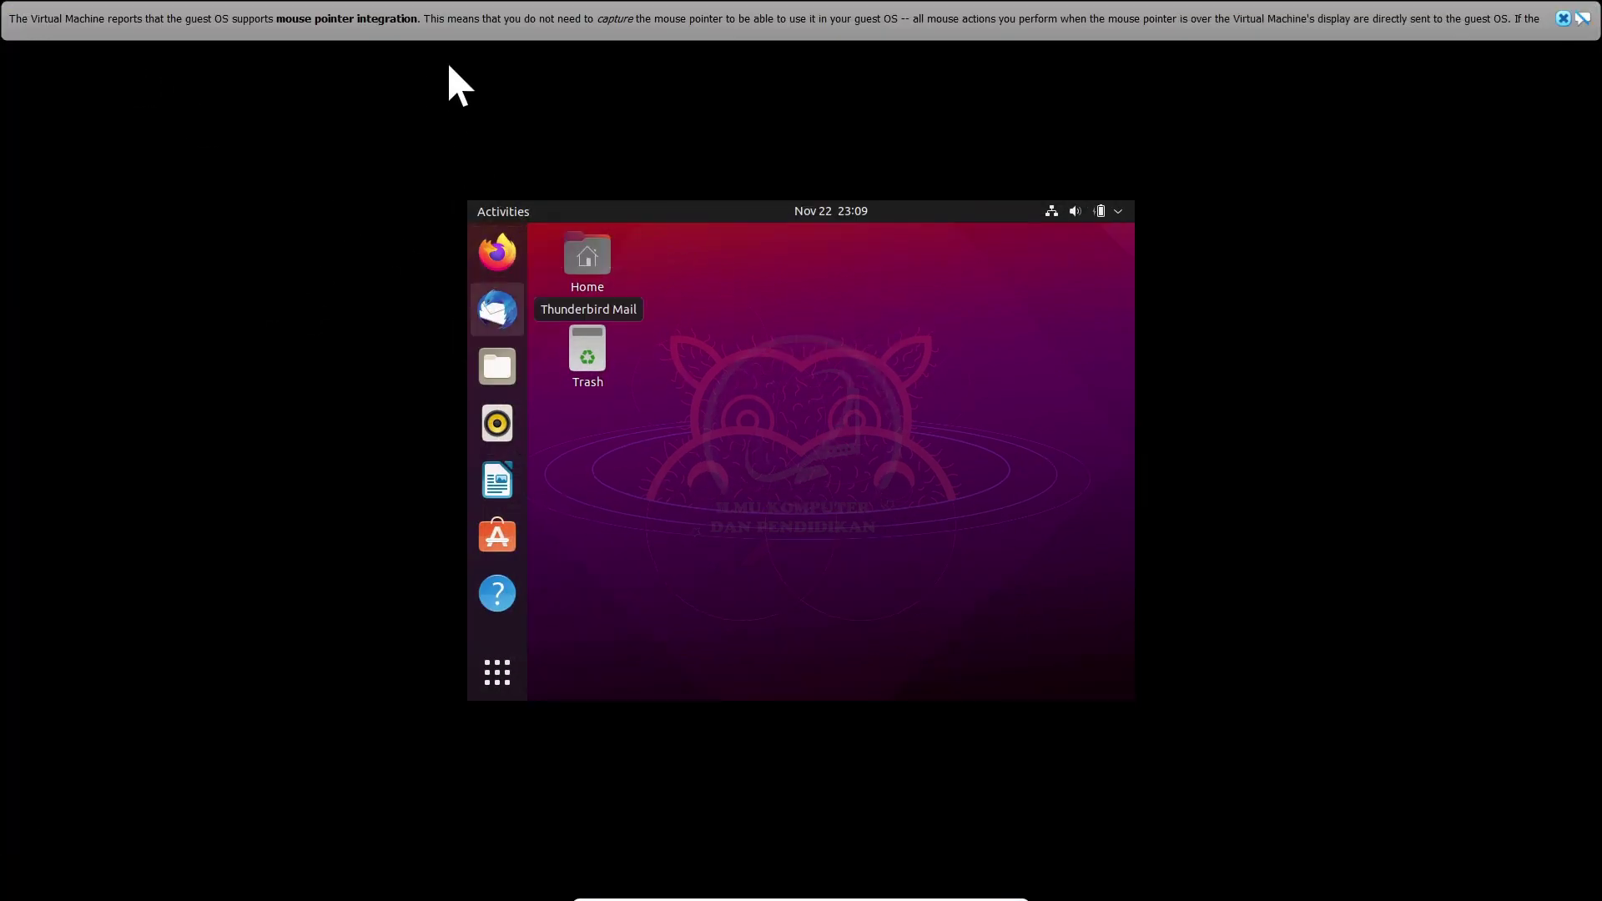
left_click(1563, 18)
Scale Virtual Screen 1 to 150% in full-screen mode.
mouse_move(886, 894)
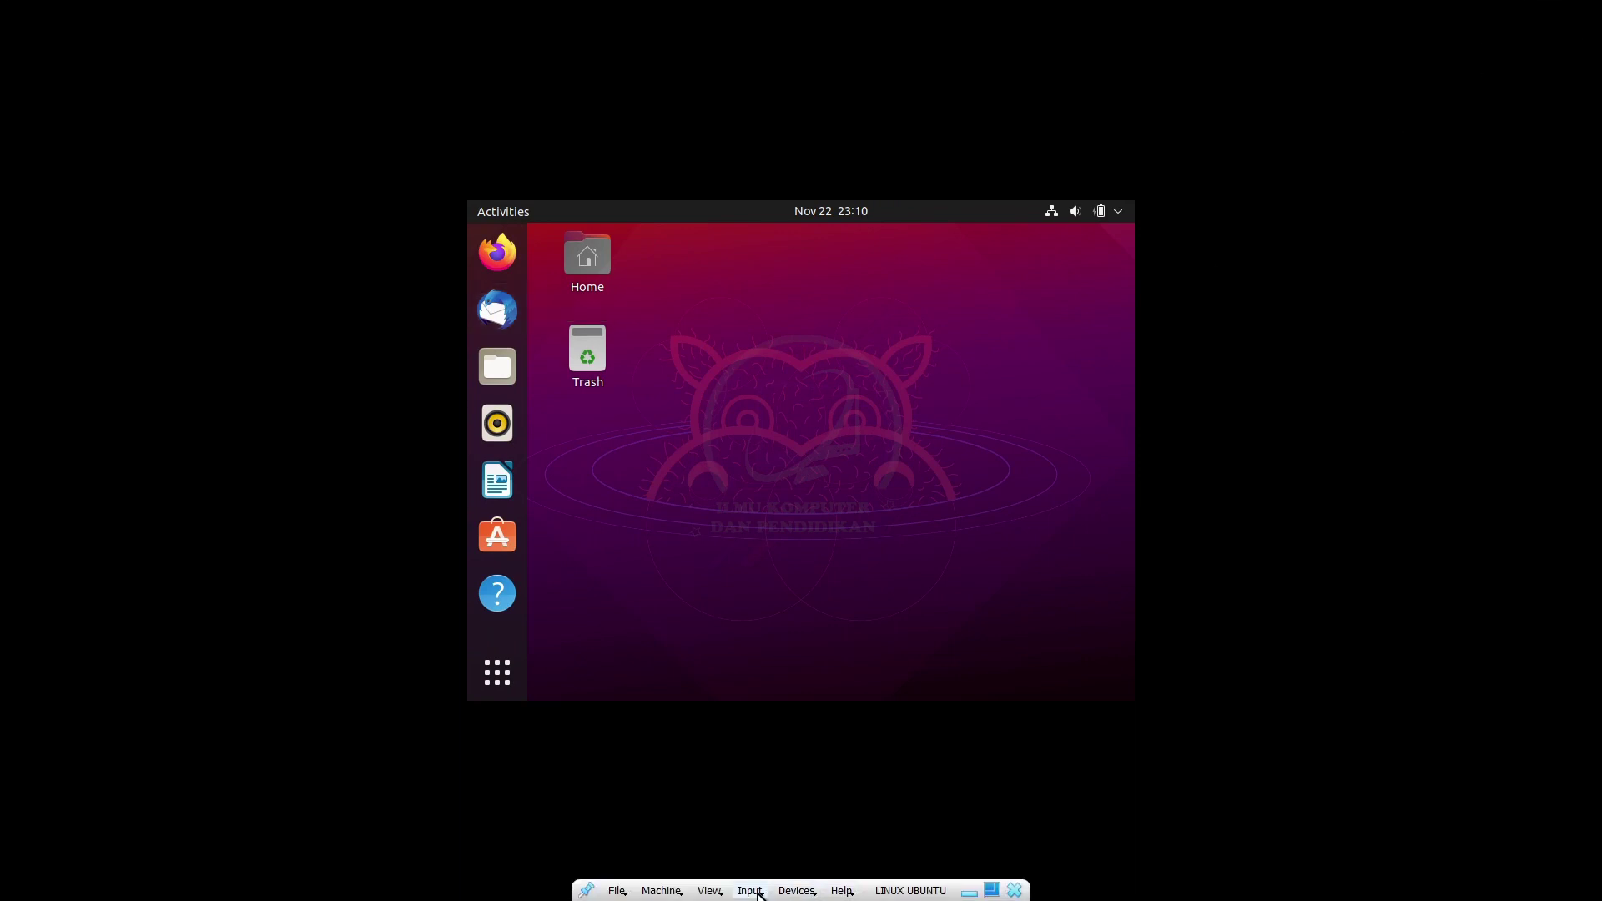
left_click(709, 891)
mouse_move(784, 887)
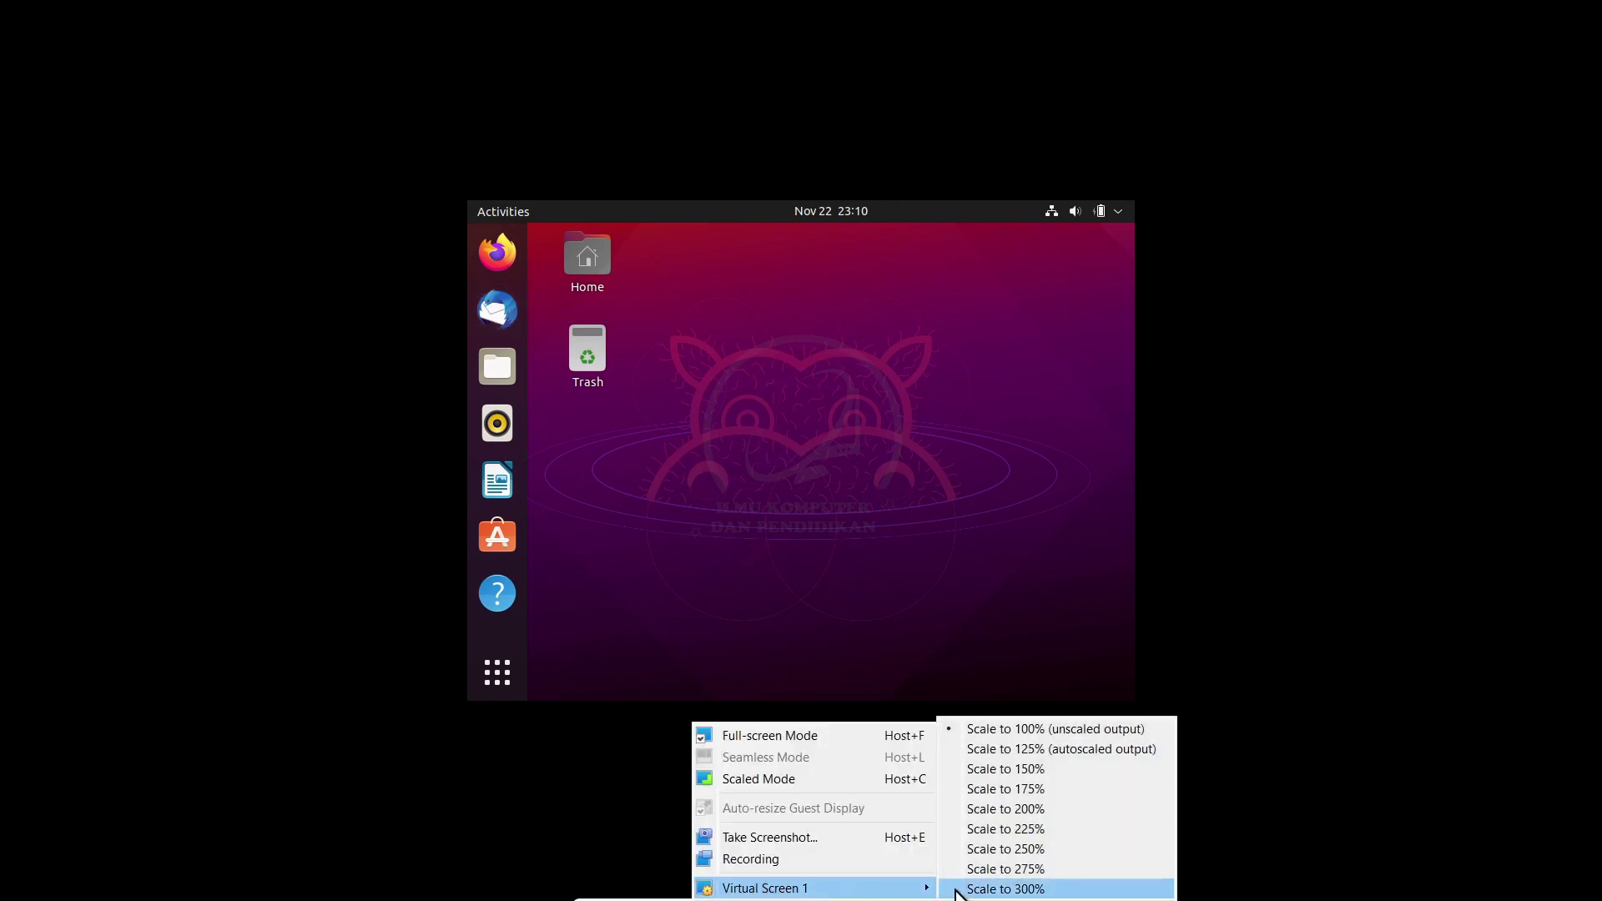
left_click(1030, 773)
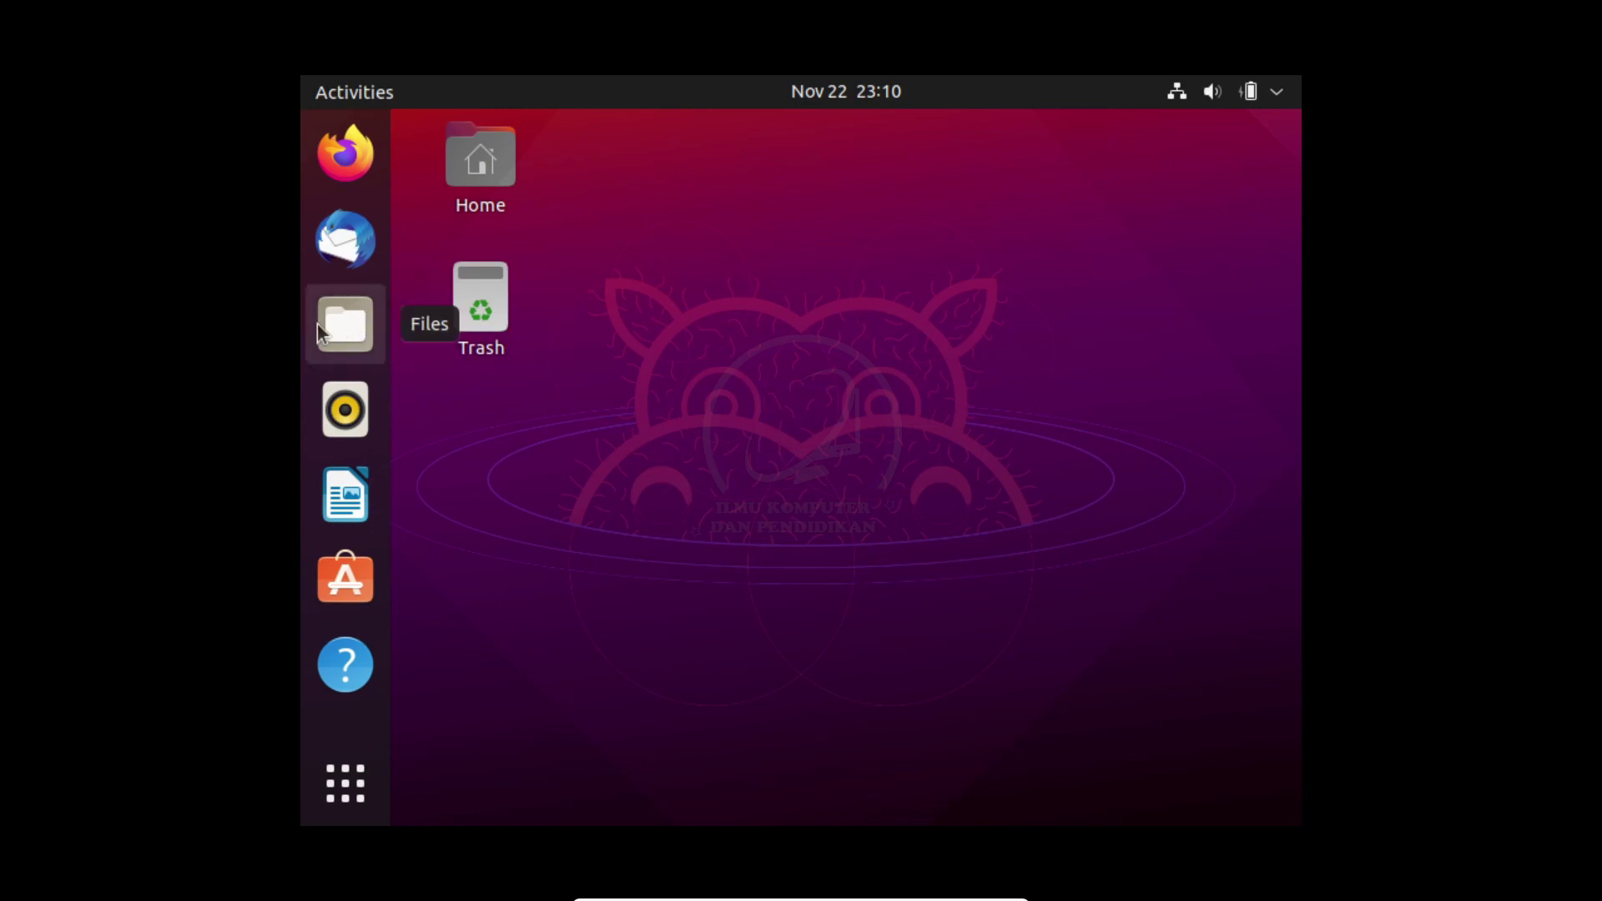
Look at the Home folder in the Files application and close it.
left_click(345, 331)
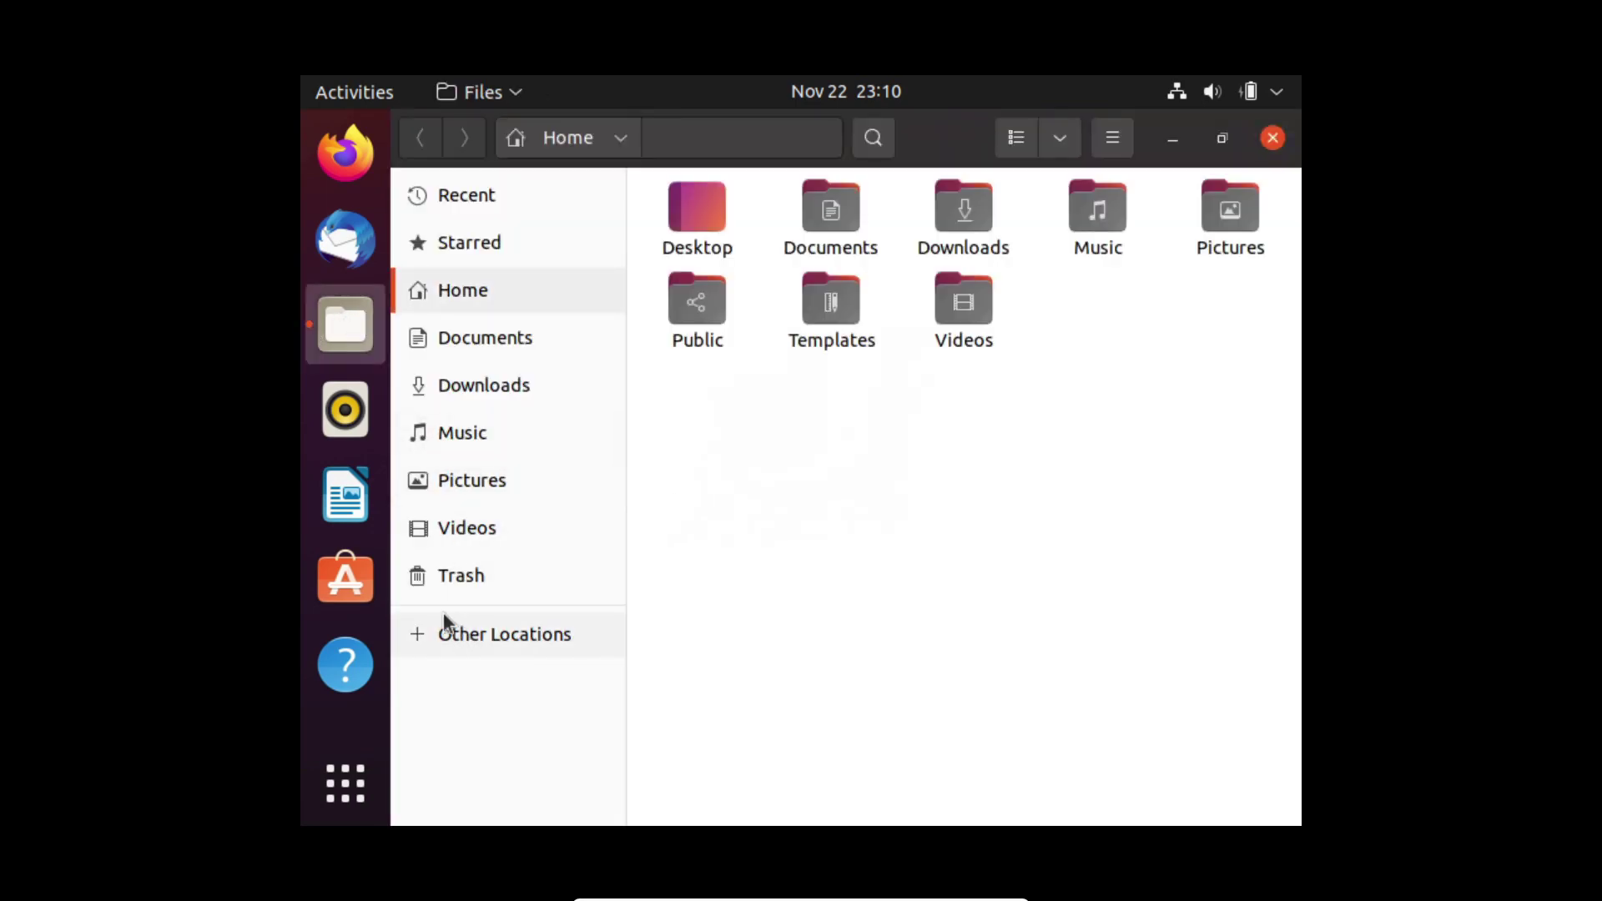
left_click(1273, 138)
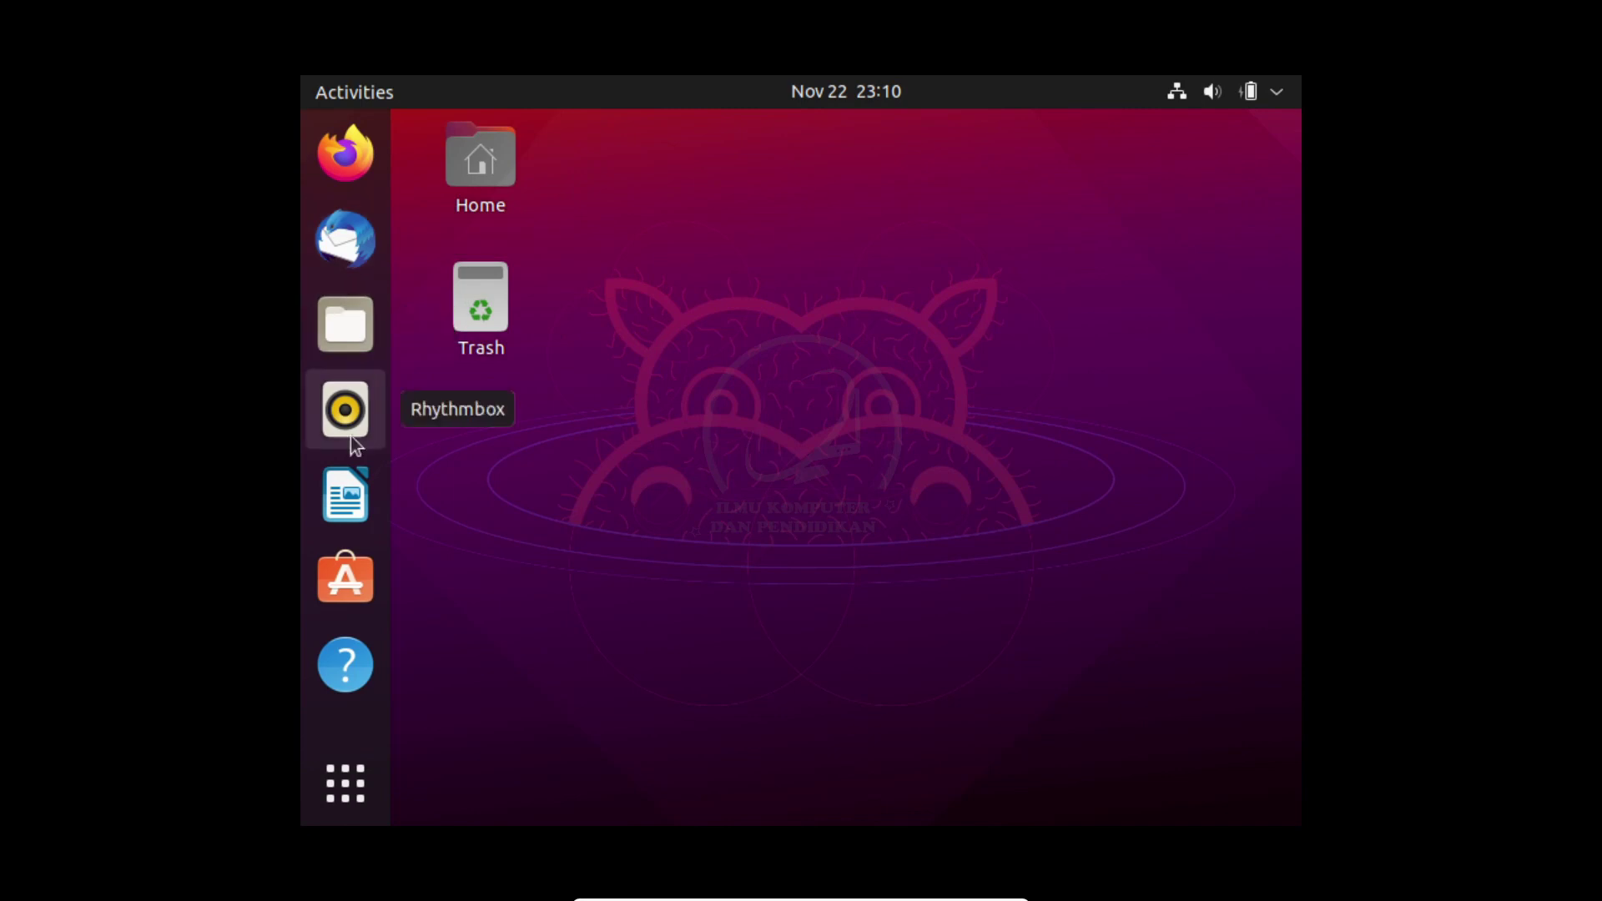
Browse the installed applications, search them for "ter", and launch Terminal.
left_click(348, 789)
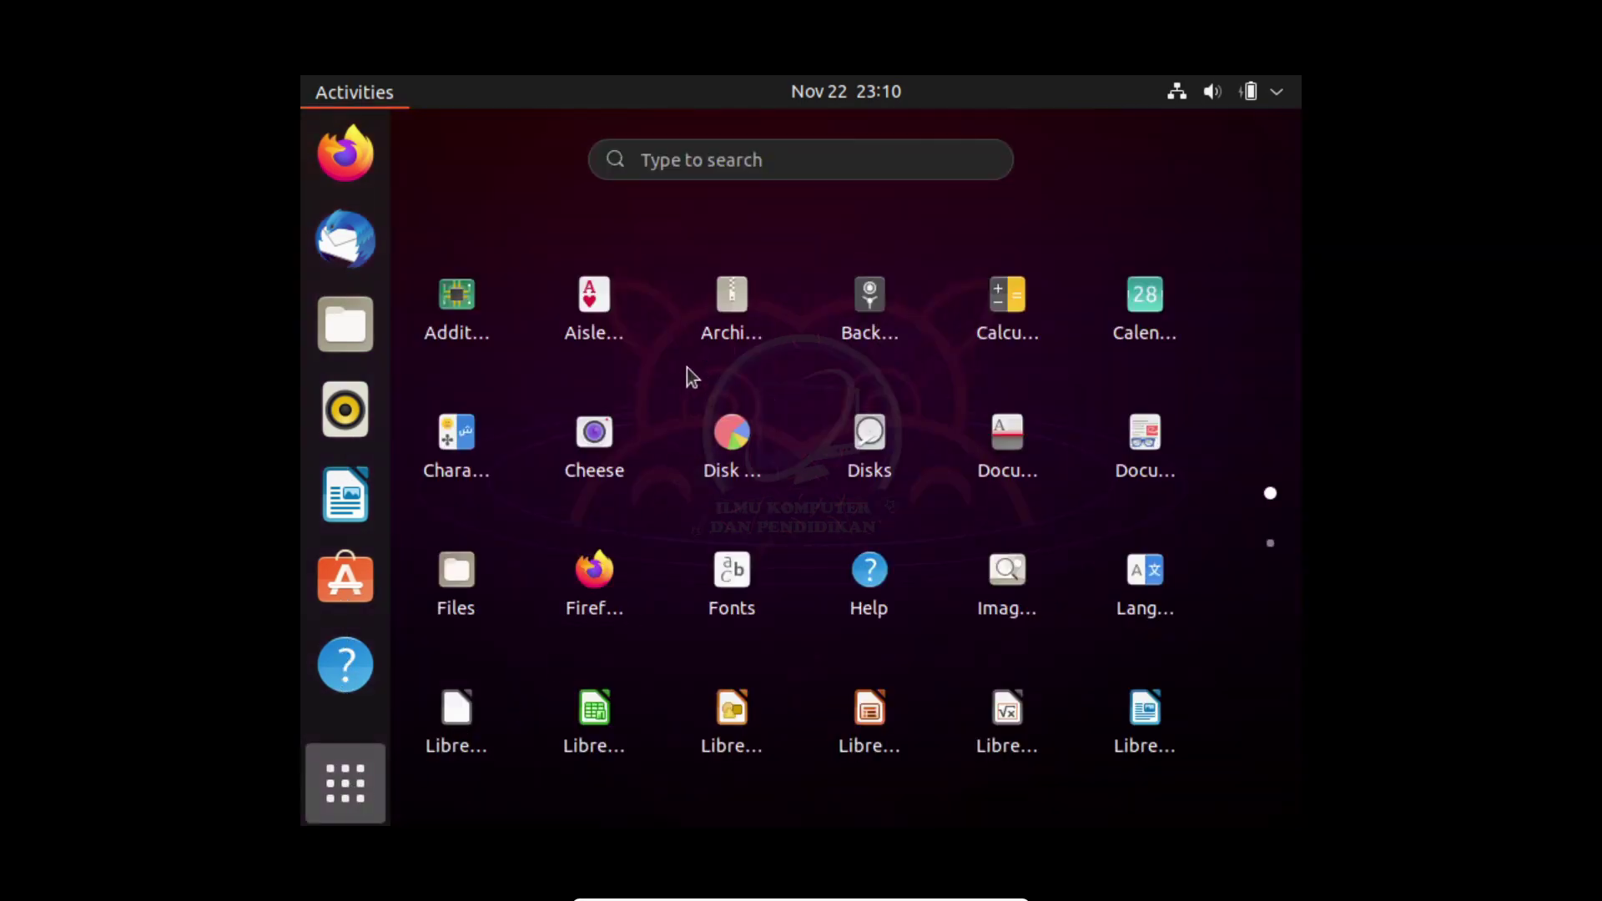
scroll(693, 388, "down", 1)
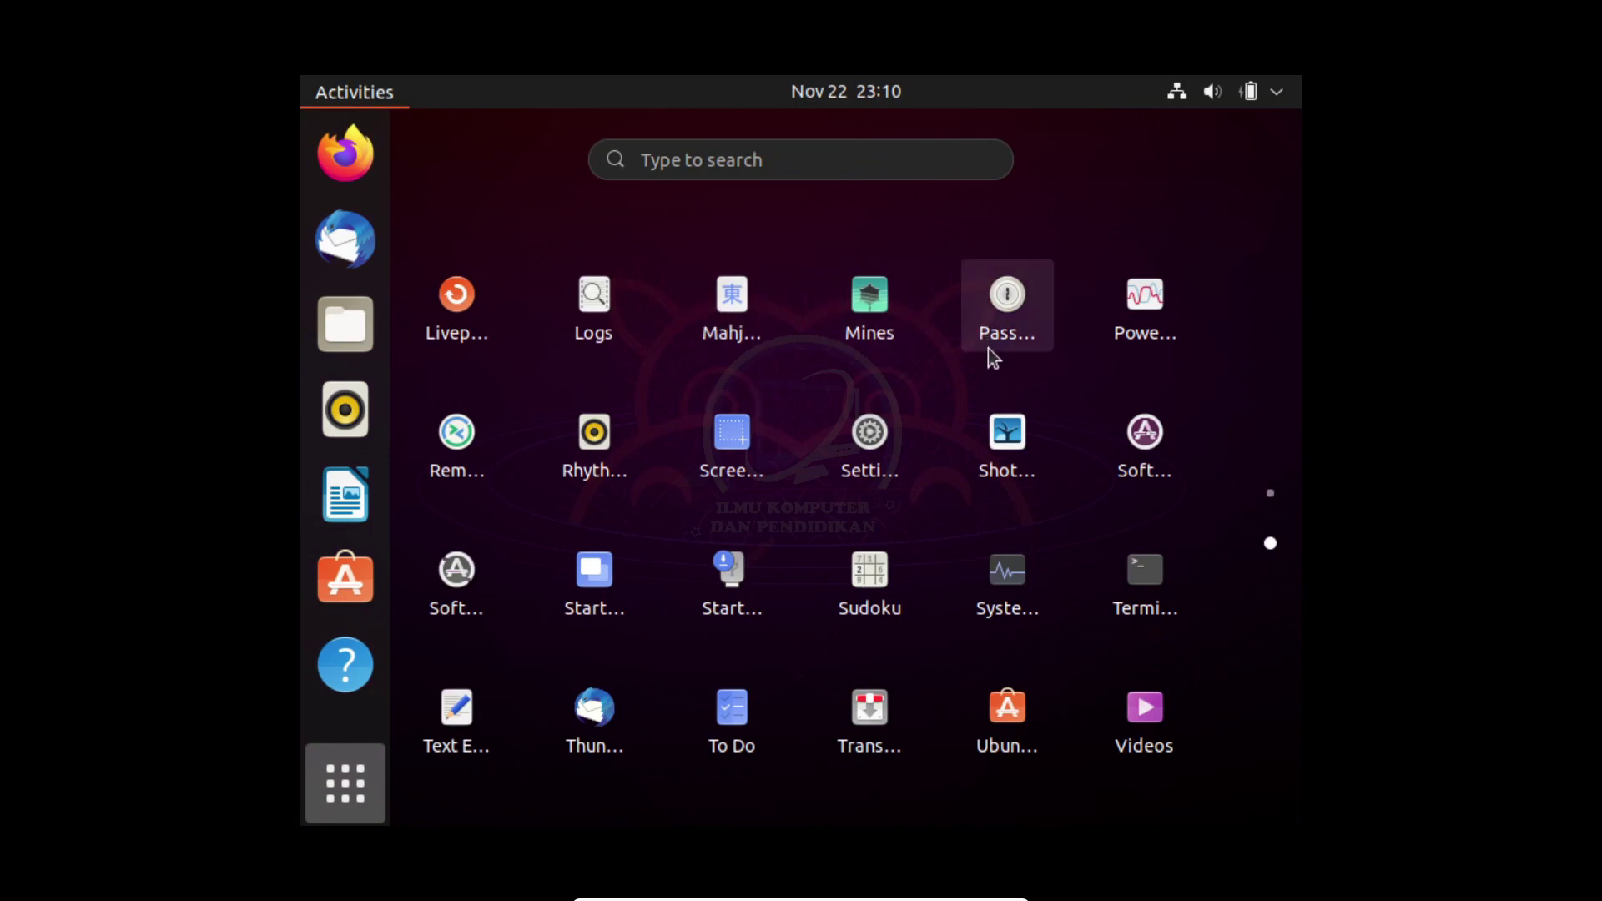
scroll(805, 470, "up", 1)
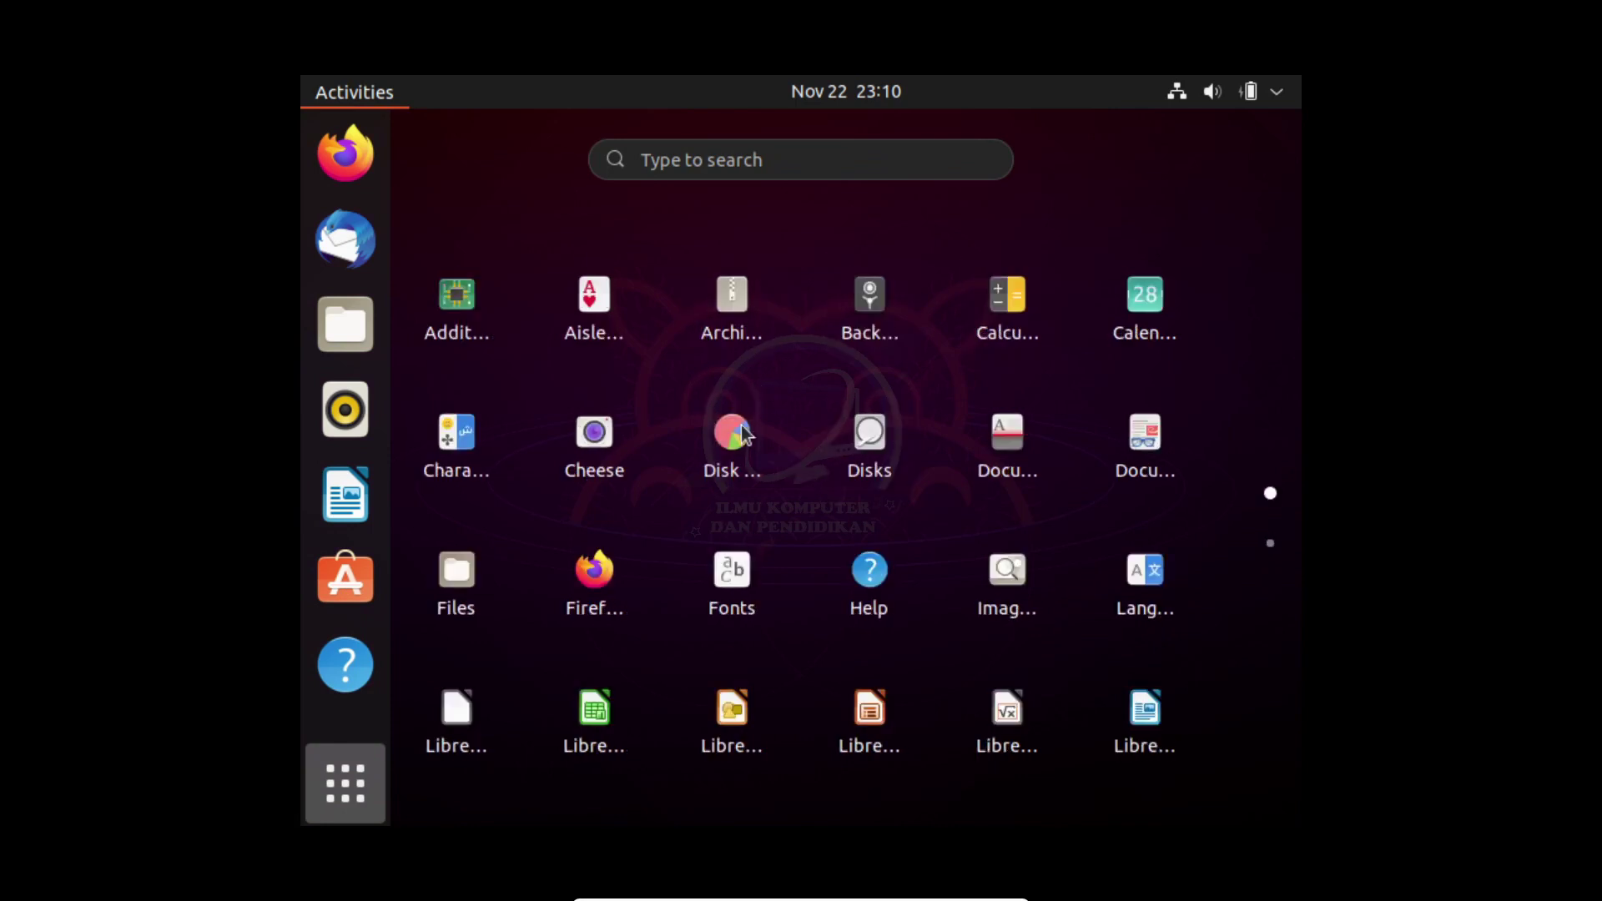
left_click(701, 165)
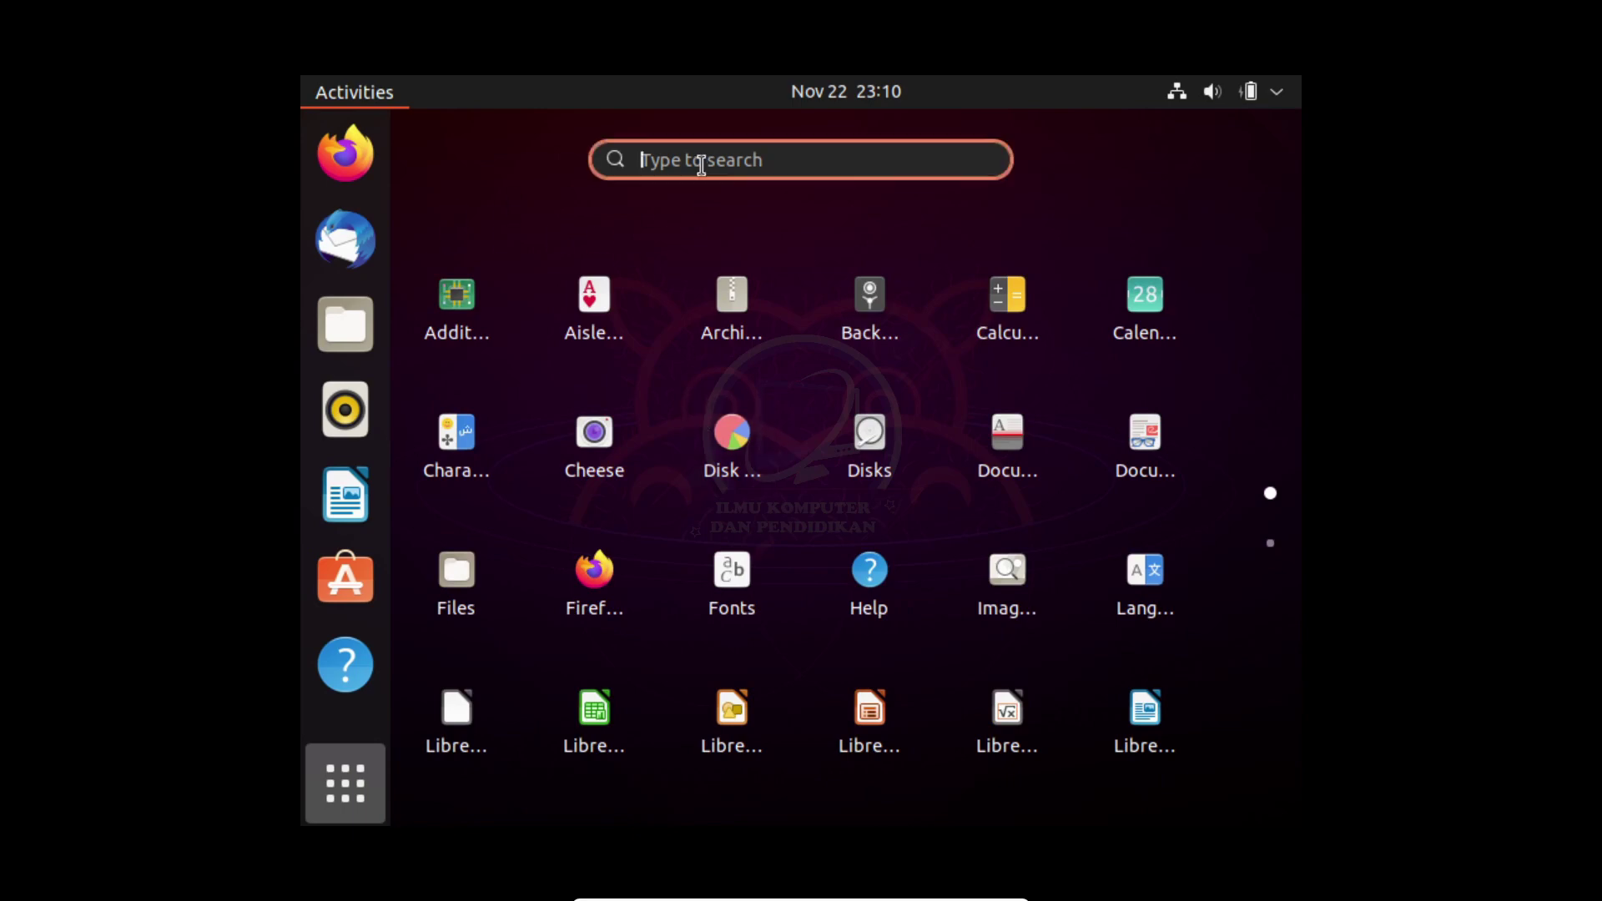
type("tel")
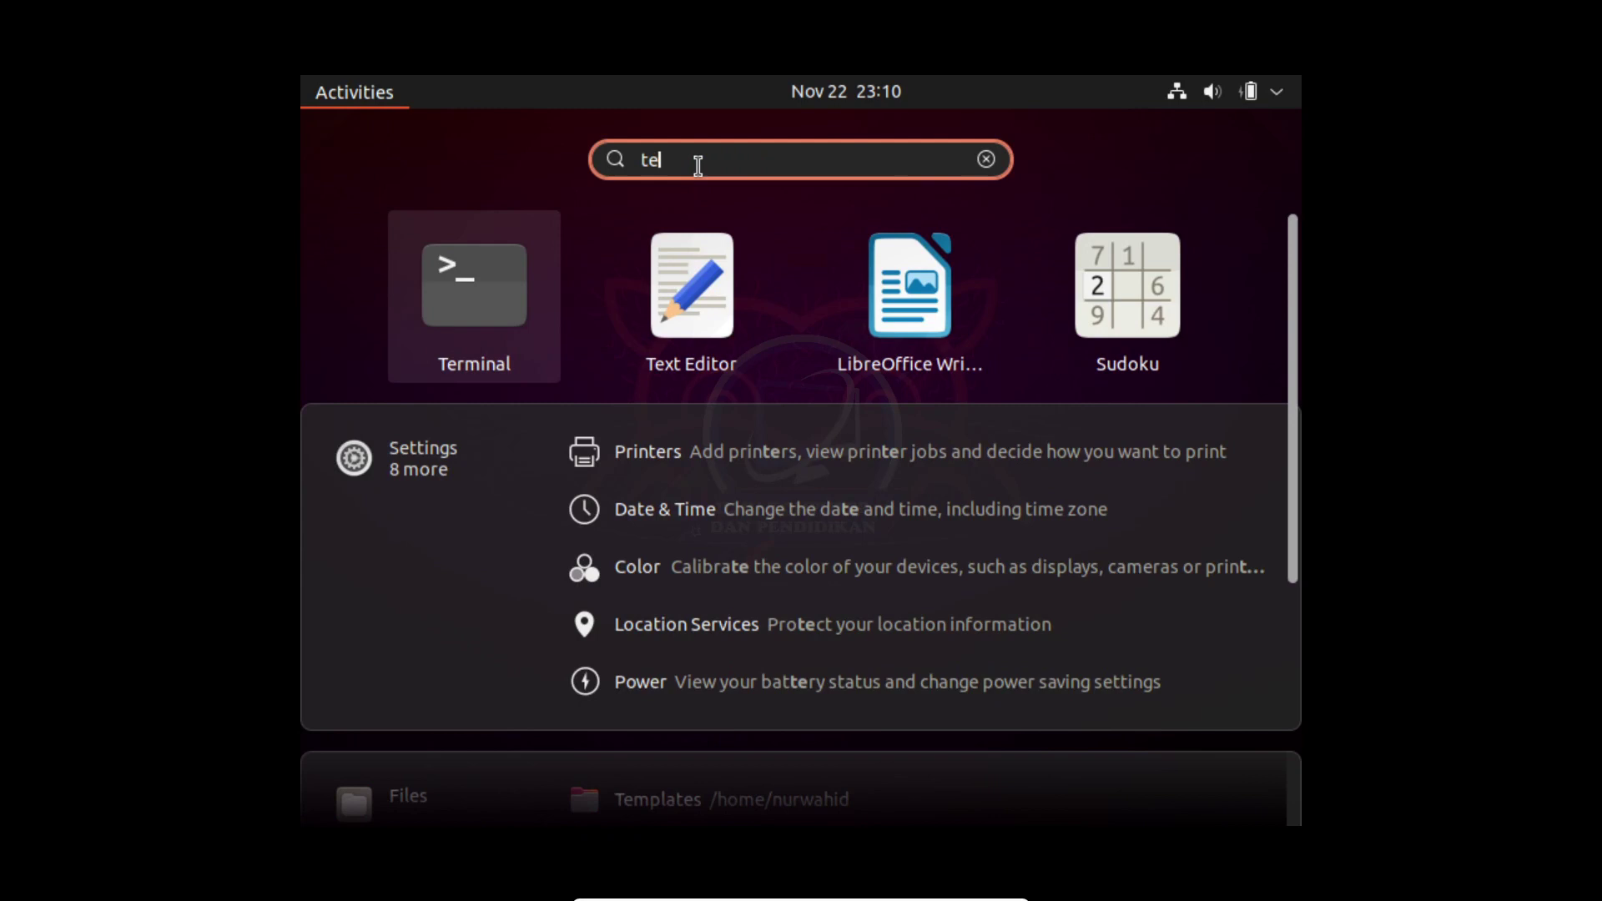
key("BackSpace")
type("rmi")
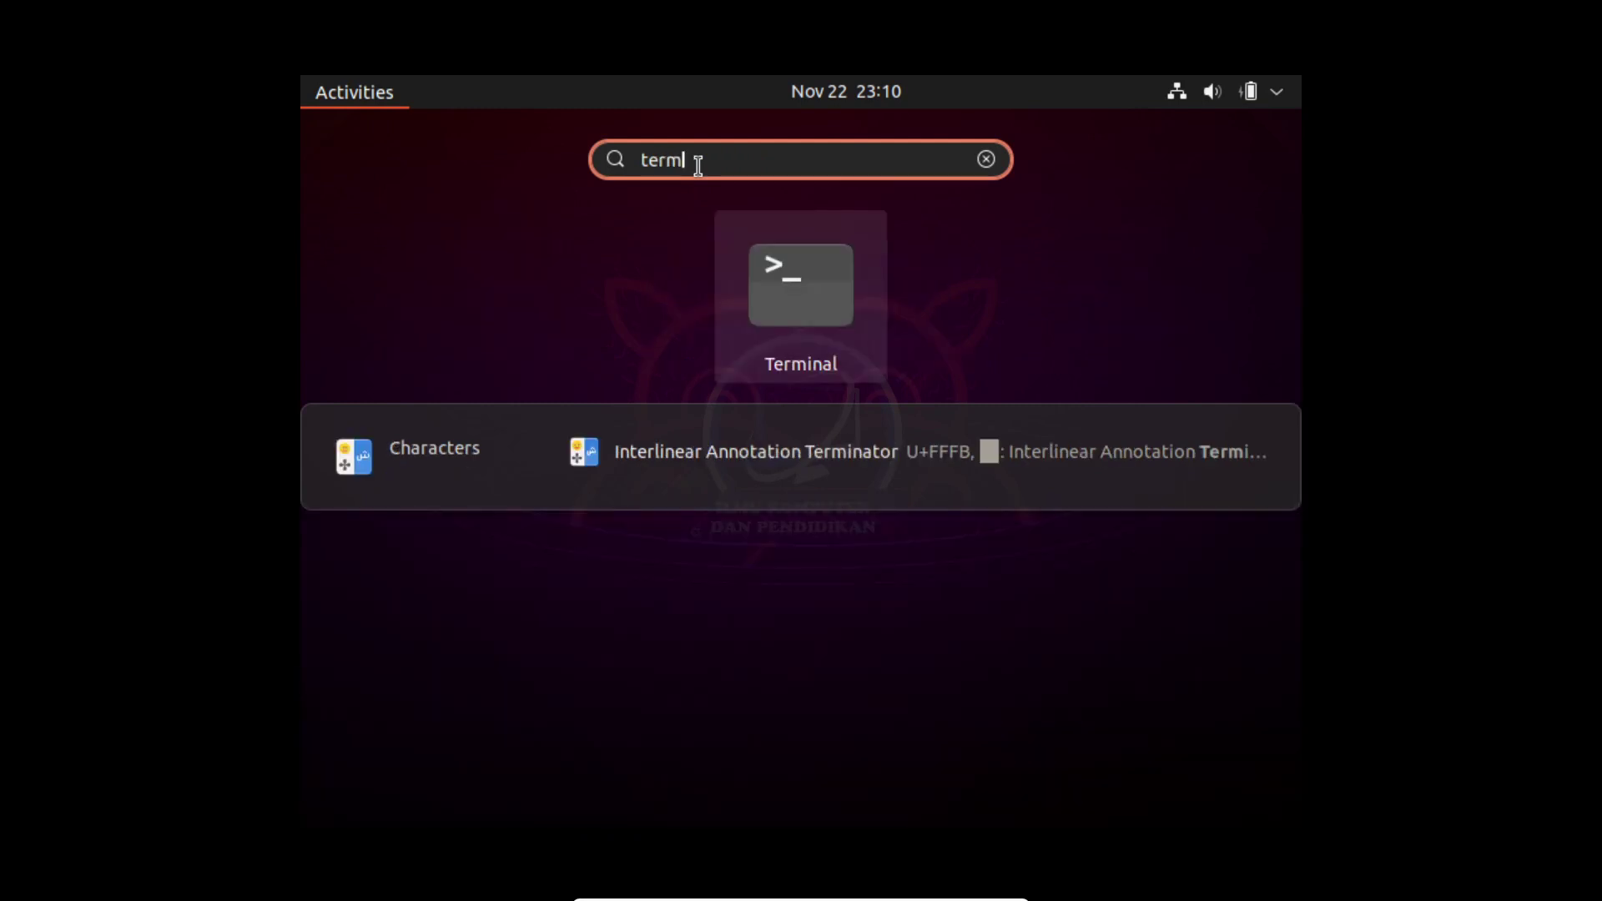
key("BackSpace")
type("in")
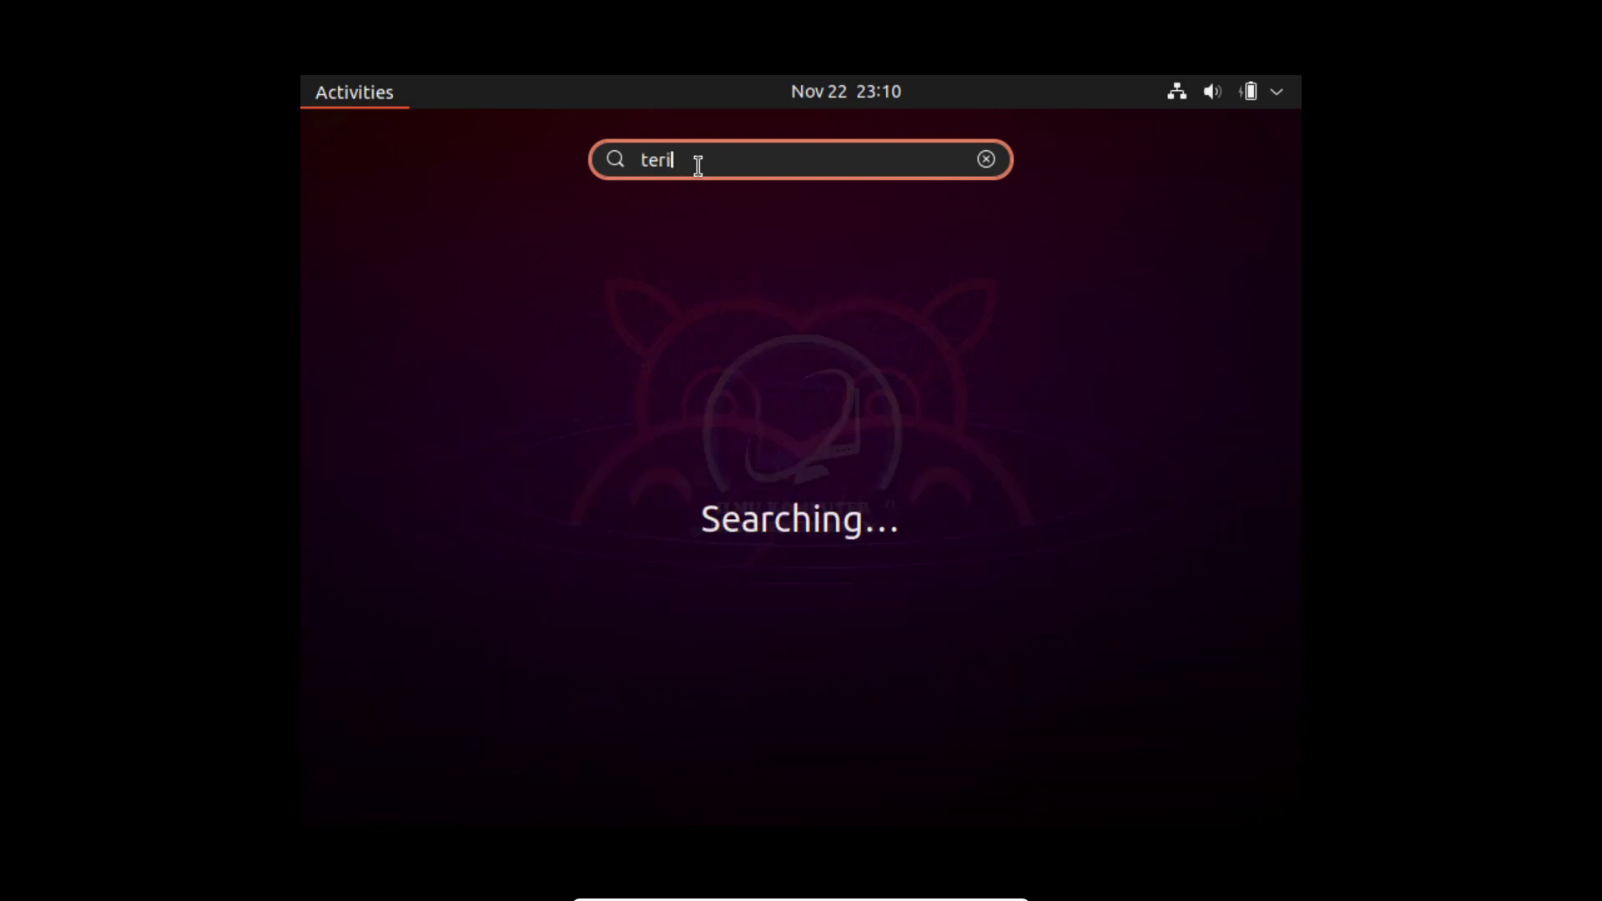
key("BackSpace")
key("BackSpace")
type("l")
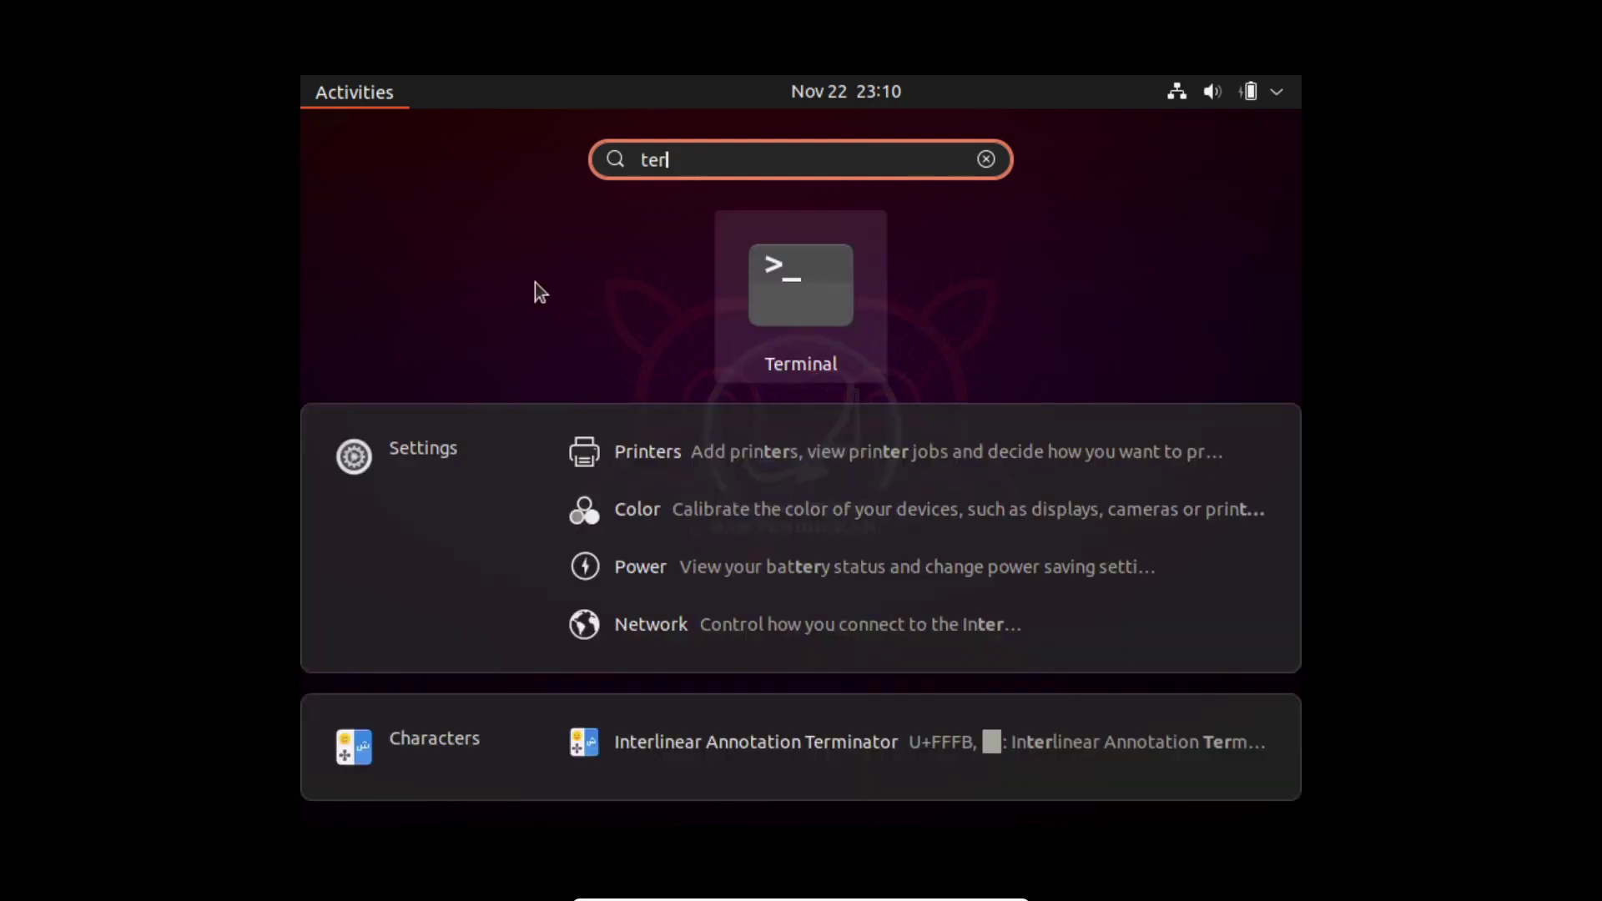
left_click(843, 268)
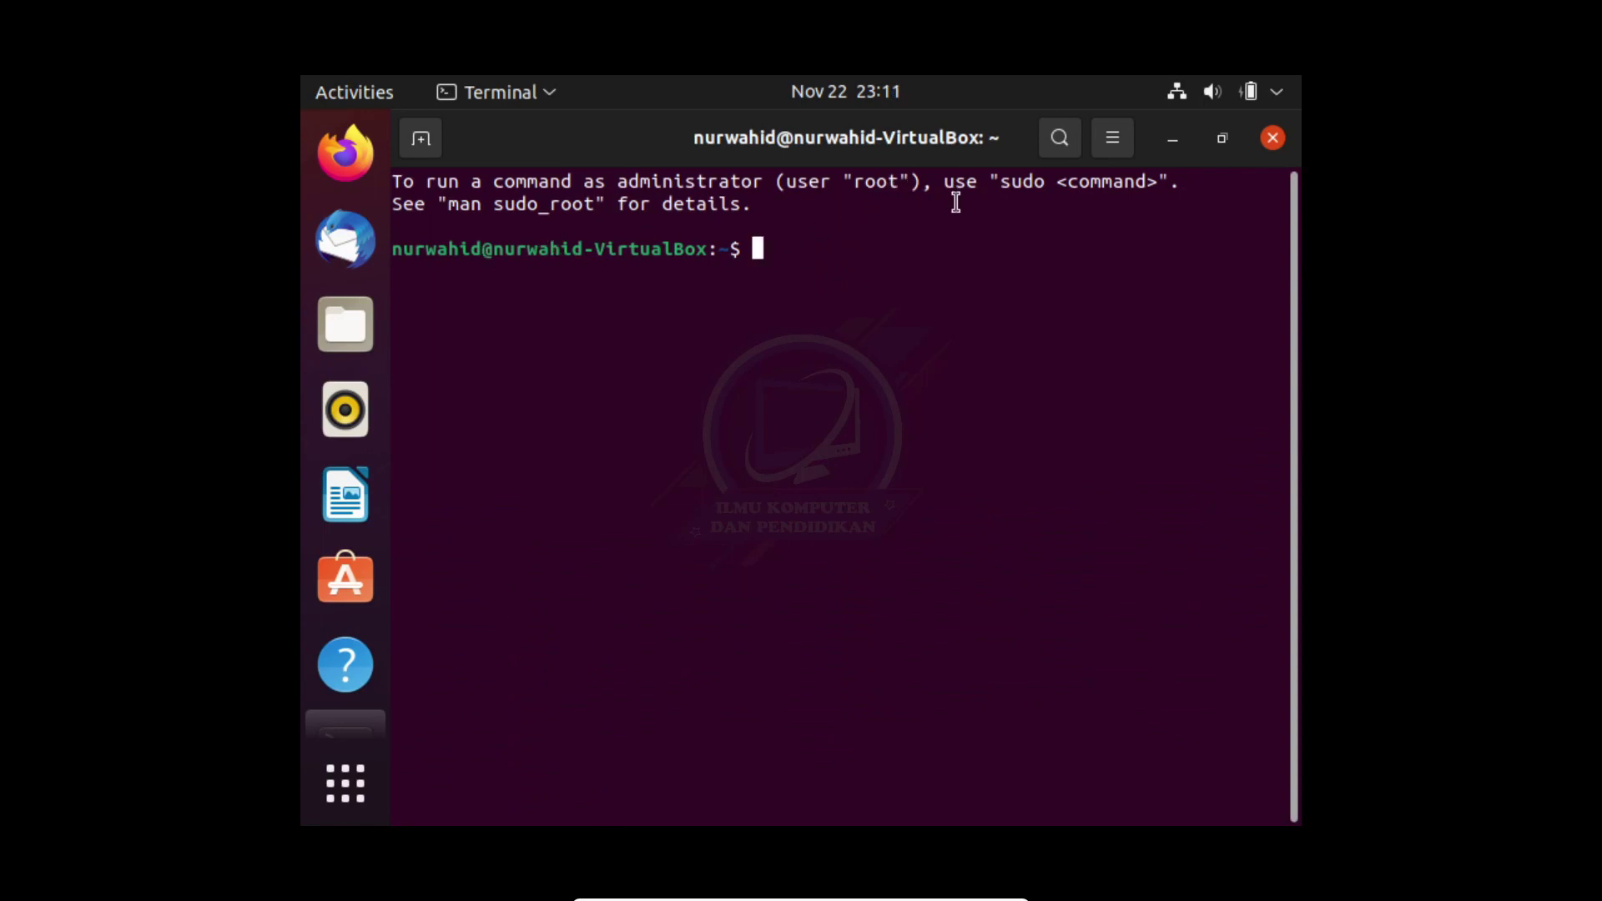
Run sudo without arguments, and switch to the root user with sudo su, entering the account password.
type("sudo")
key("Return")
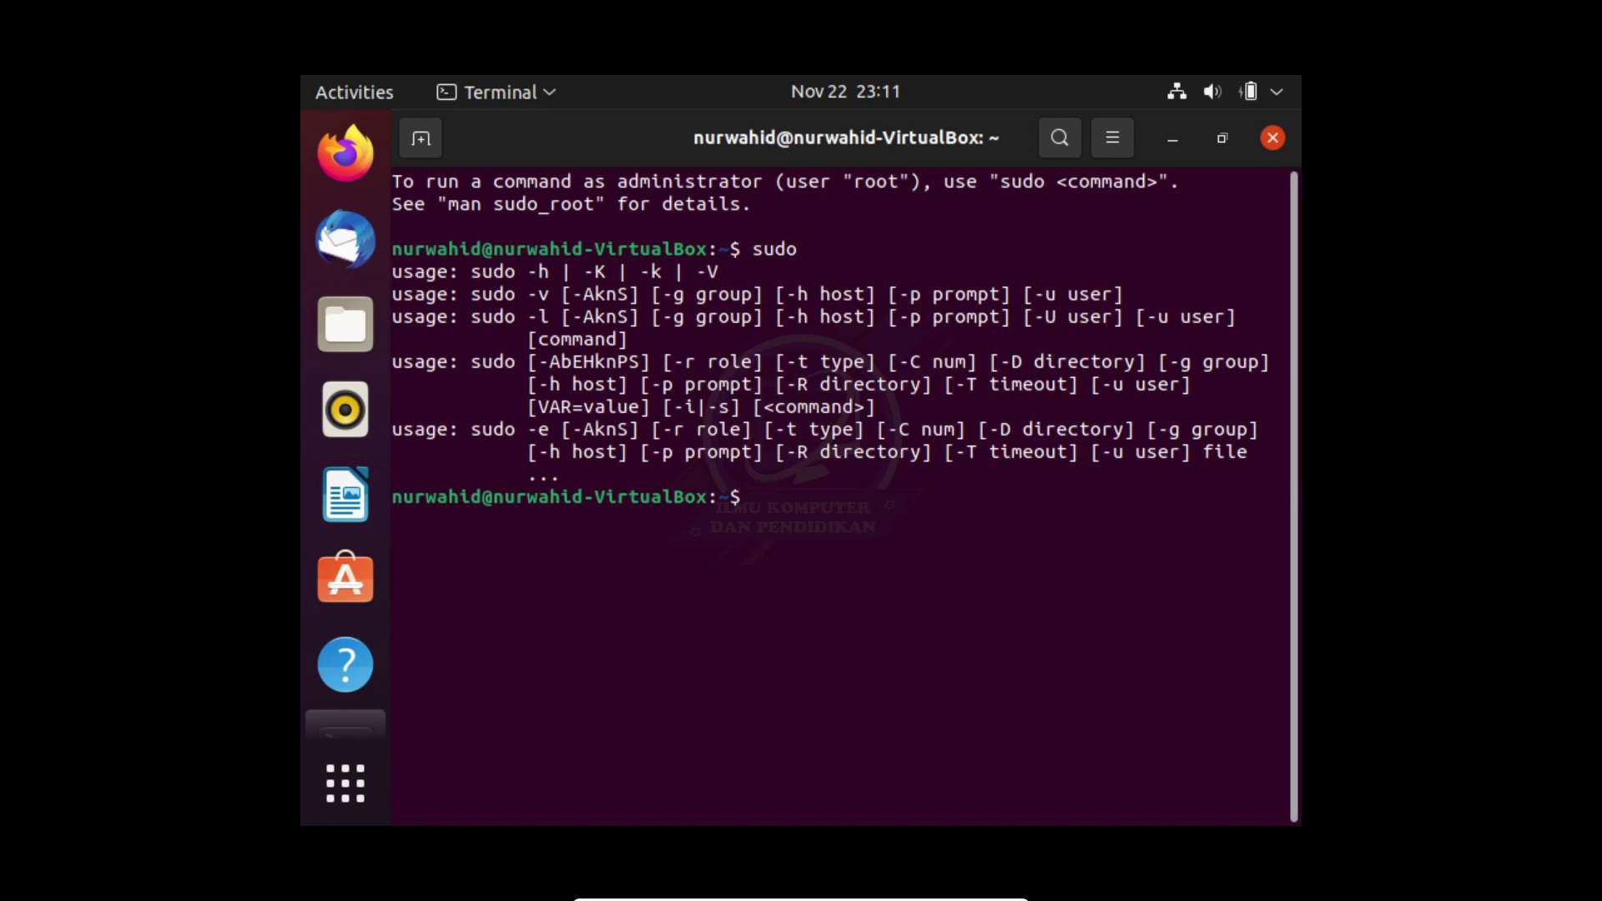
type("sudo su")
key("Return")
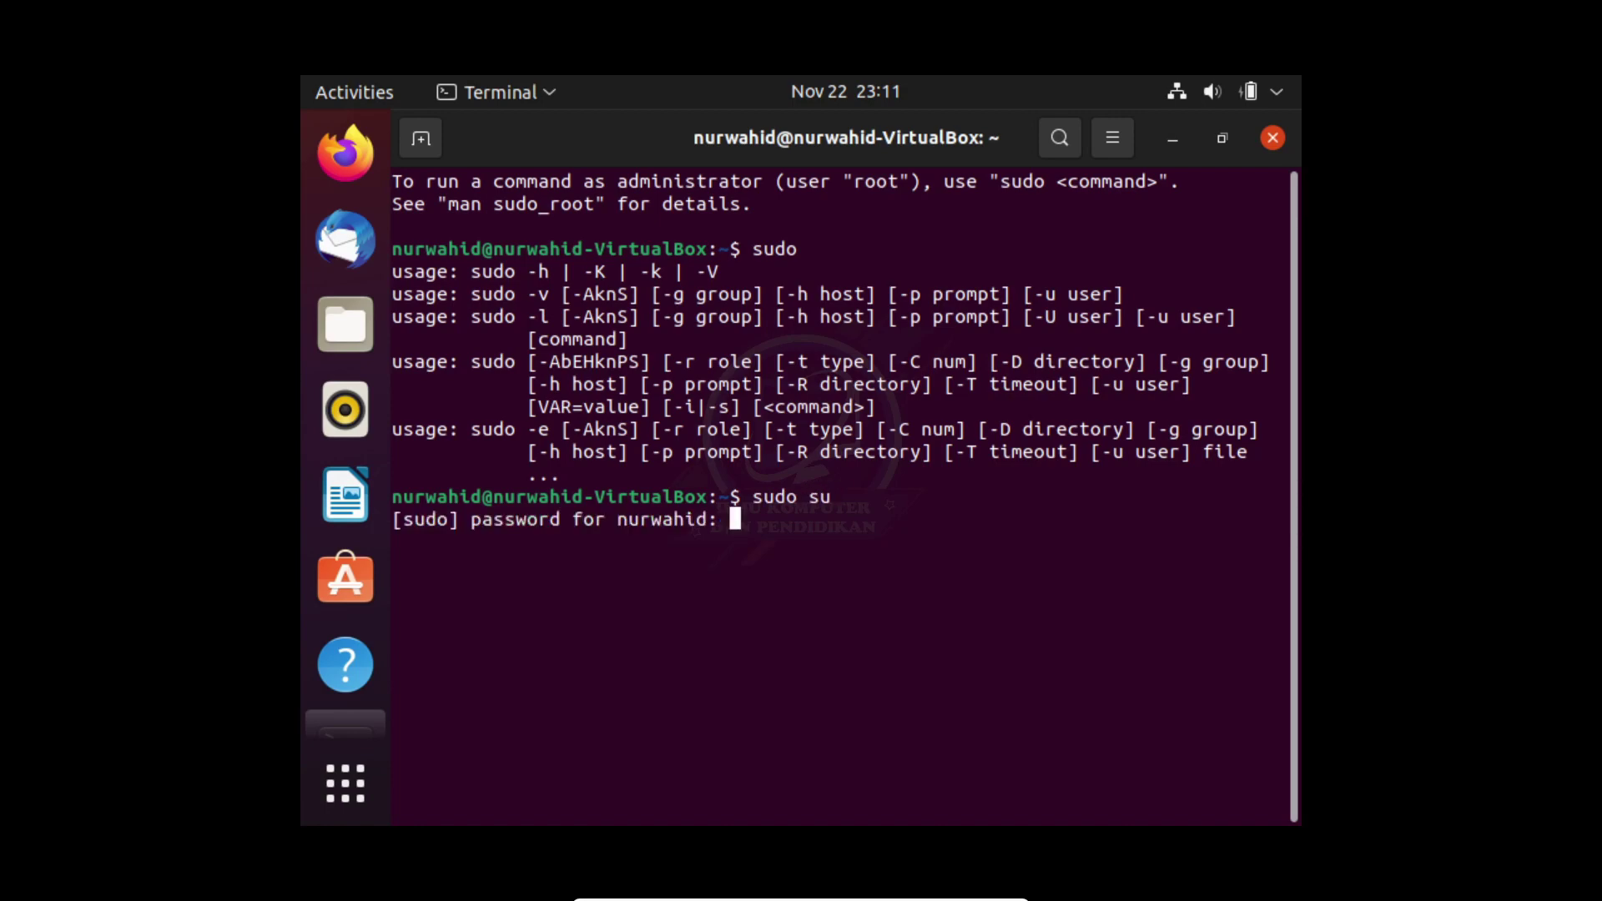
key("Return")
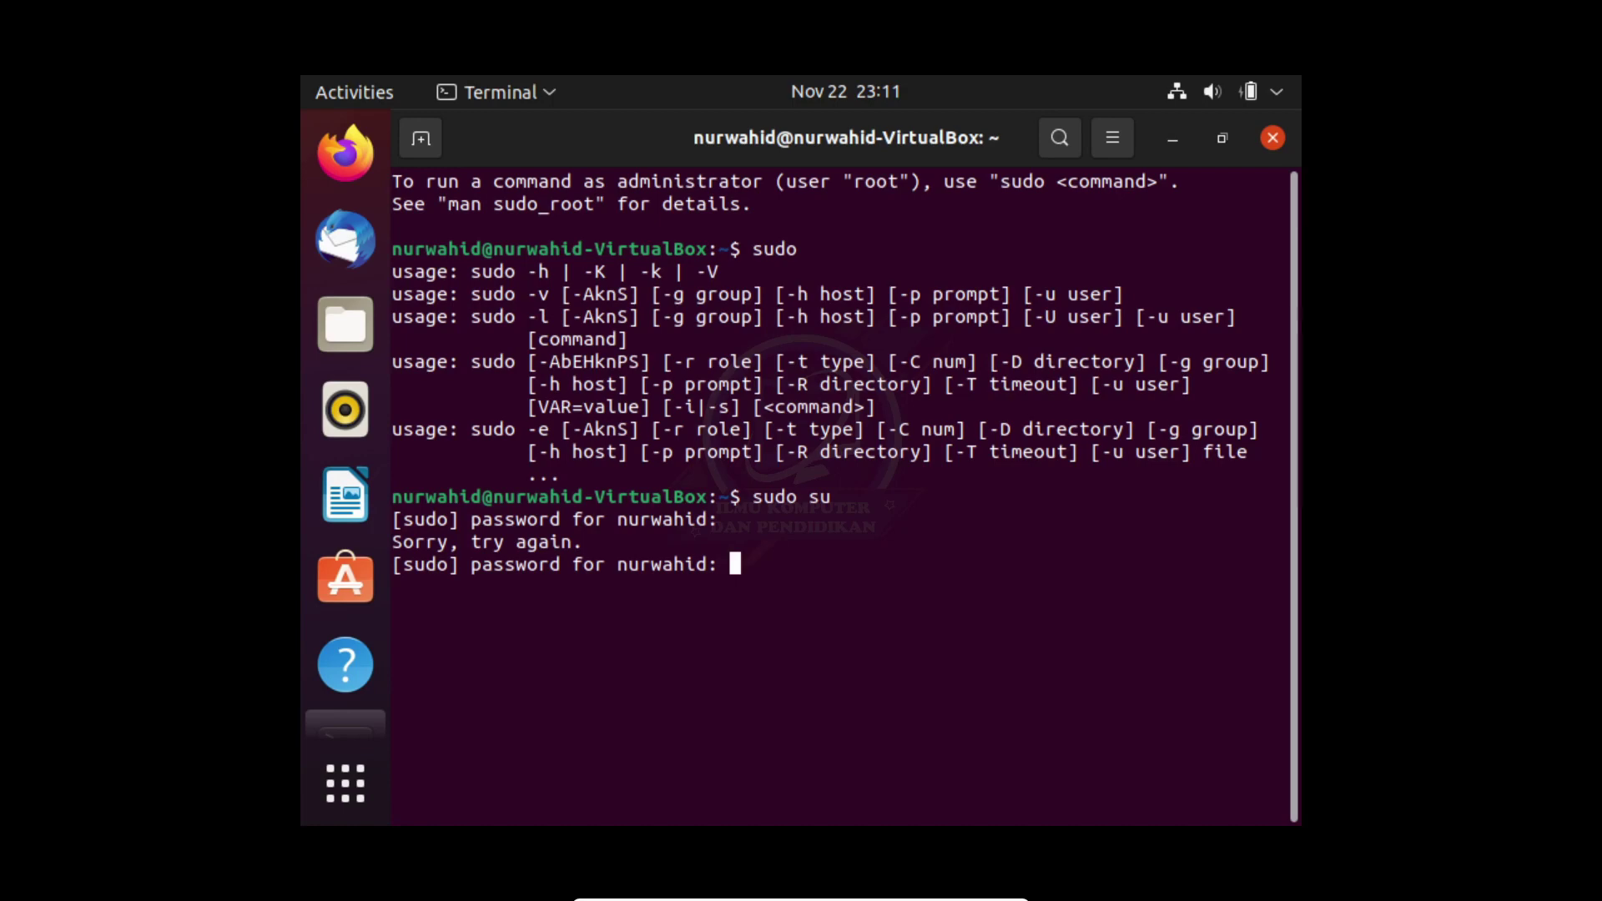
key("Return")
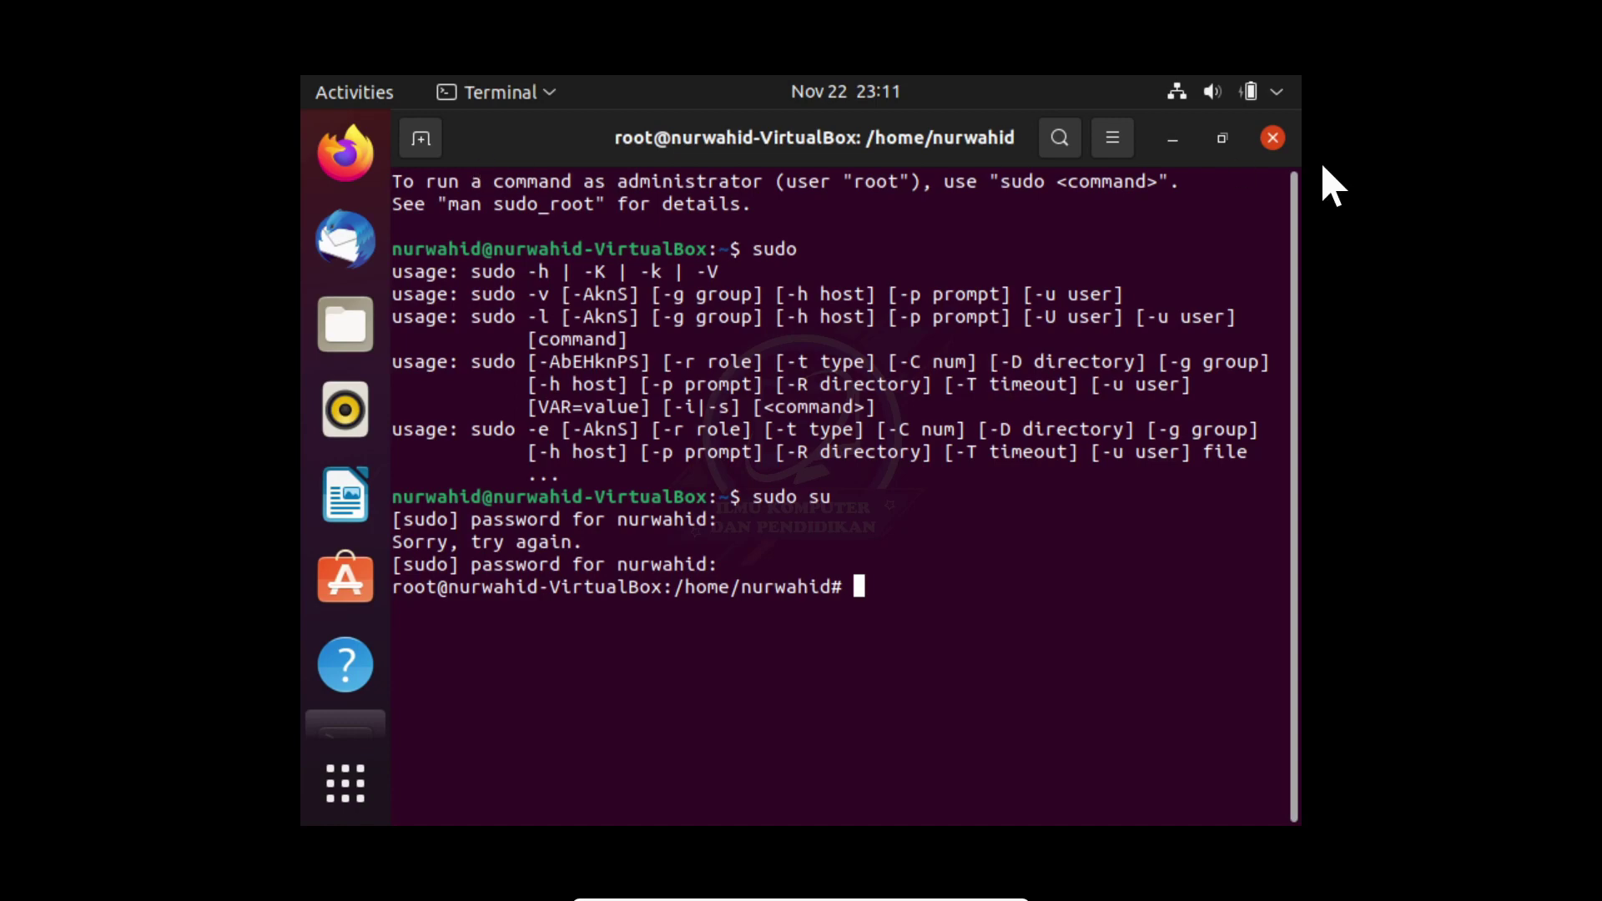
Close the root terminal along with its running process, and take the virtual machine out of full-screen mode.
left_click(1272, 137)
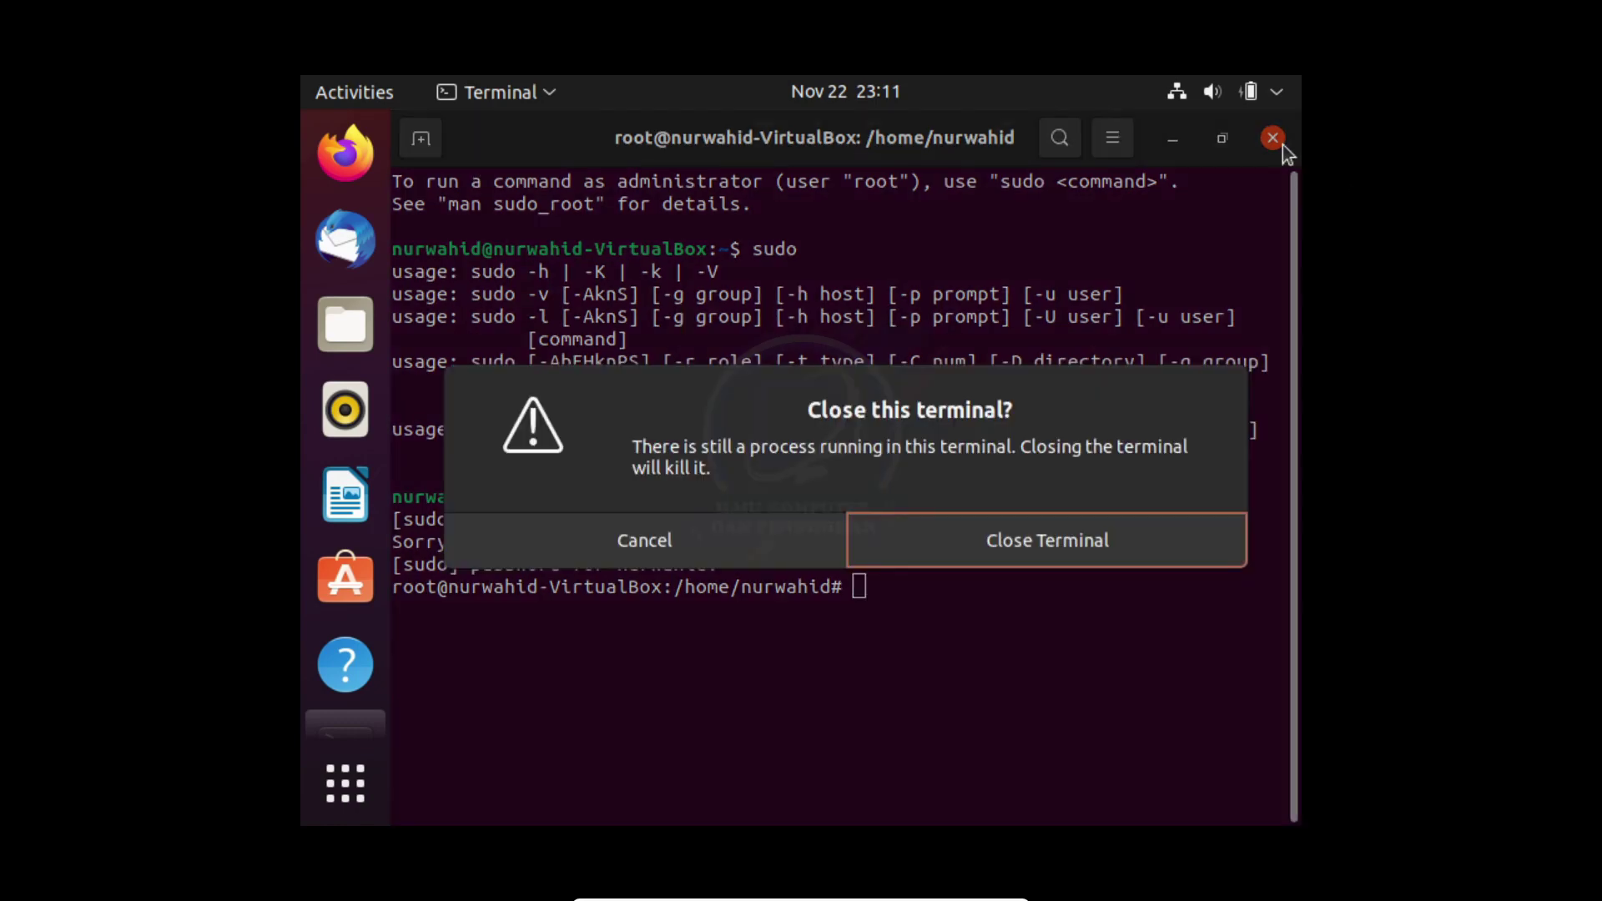
left_click(1057, 552)
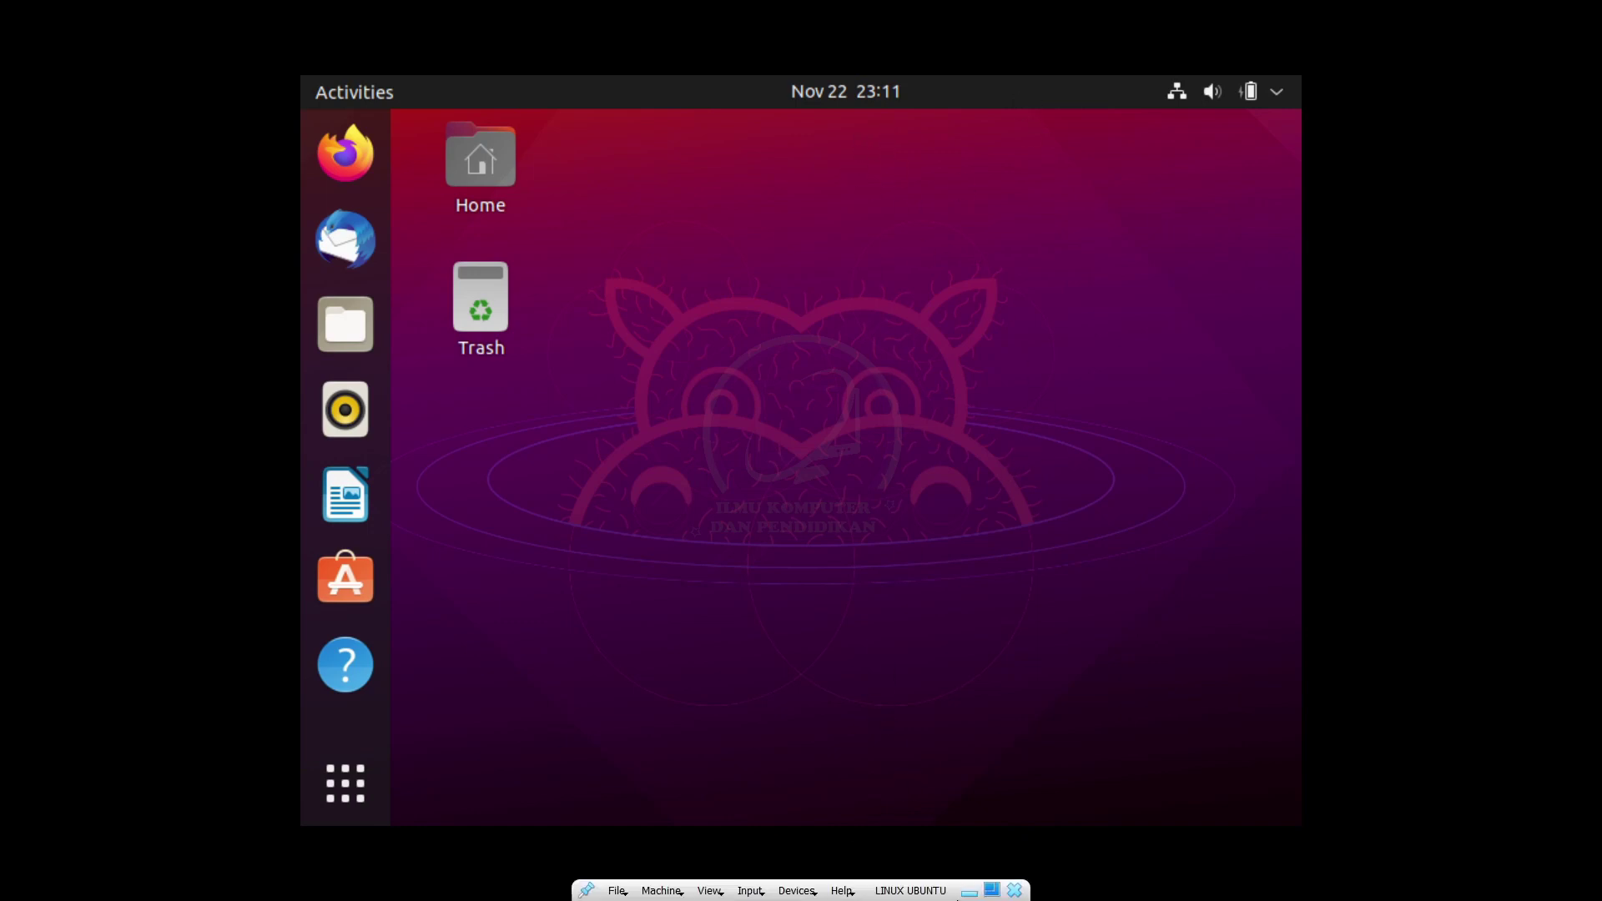
left_click(991, 891)
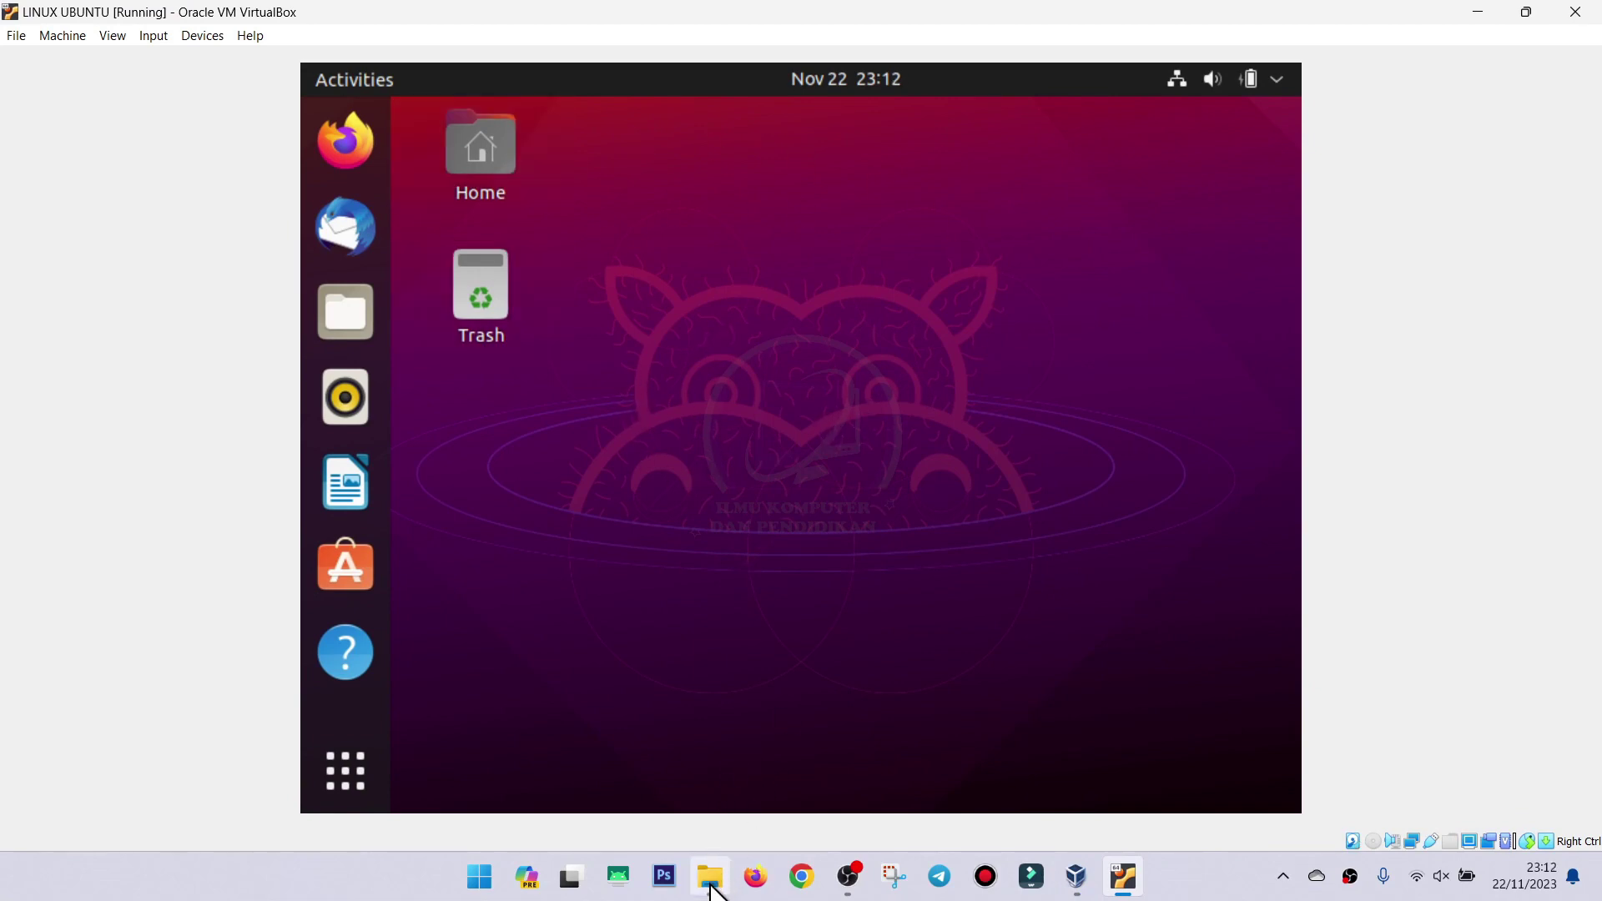
View wrong.png from the UBUNTU folder in File Explorer in a maximized window, and close the image.
mouse_move(707, 879)
left_click(699, 789)
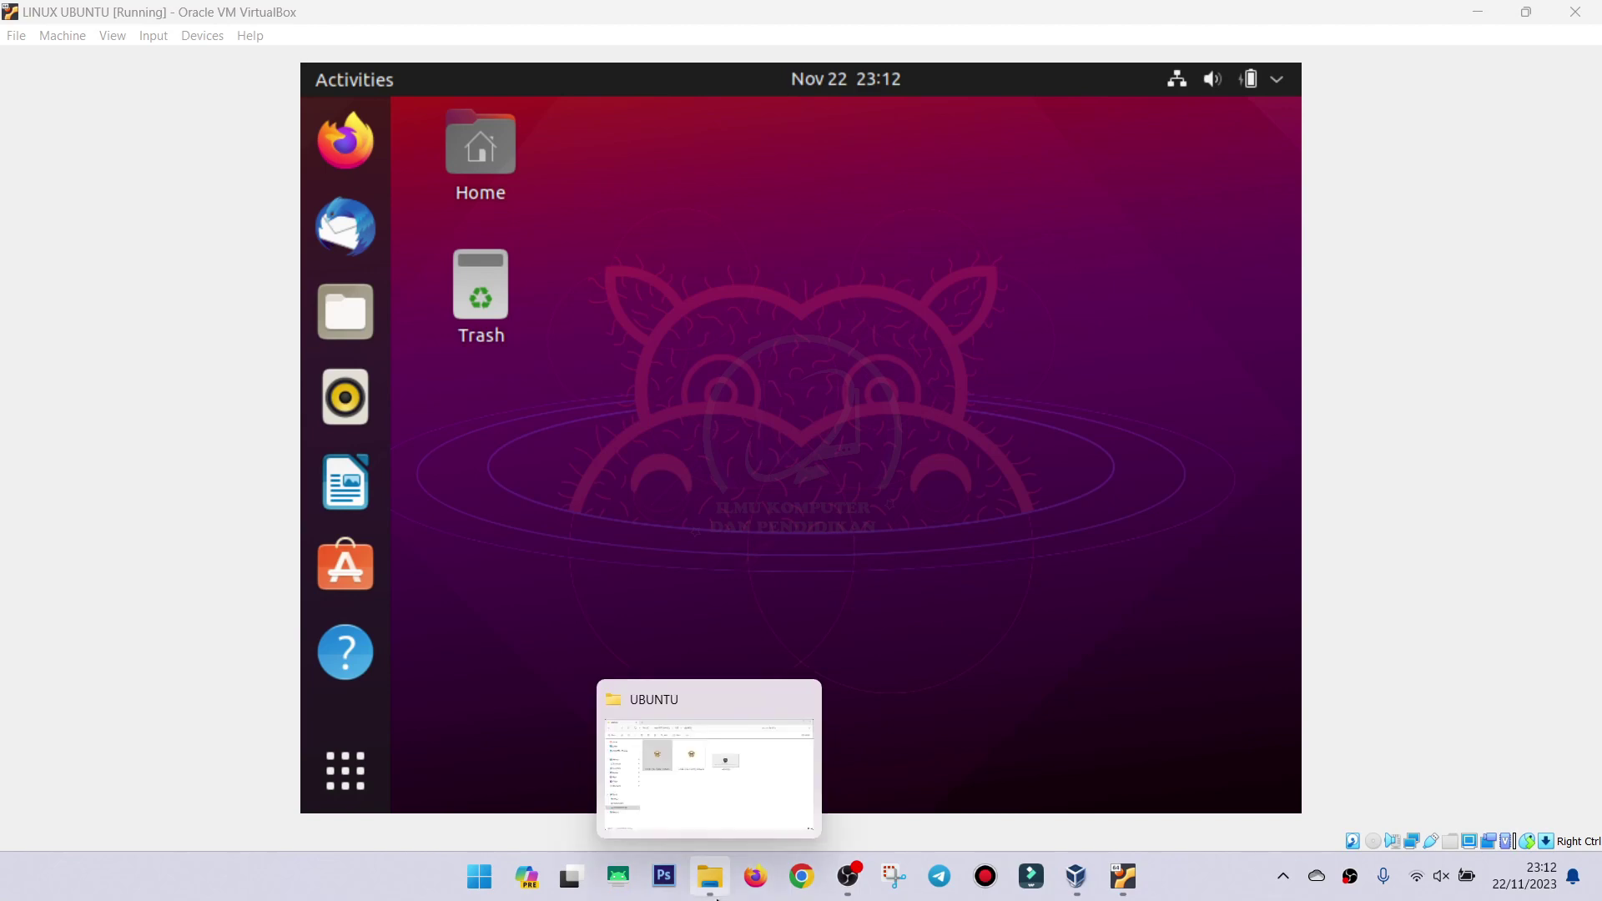
left_click(715, 802)
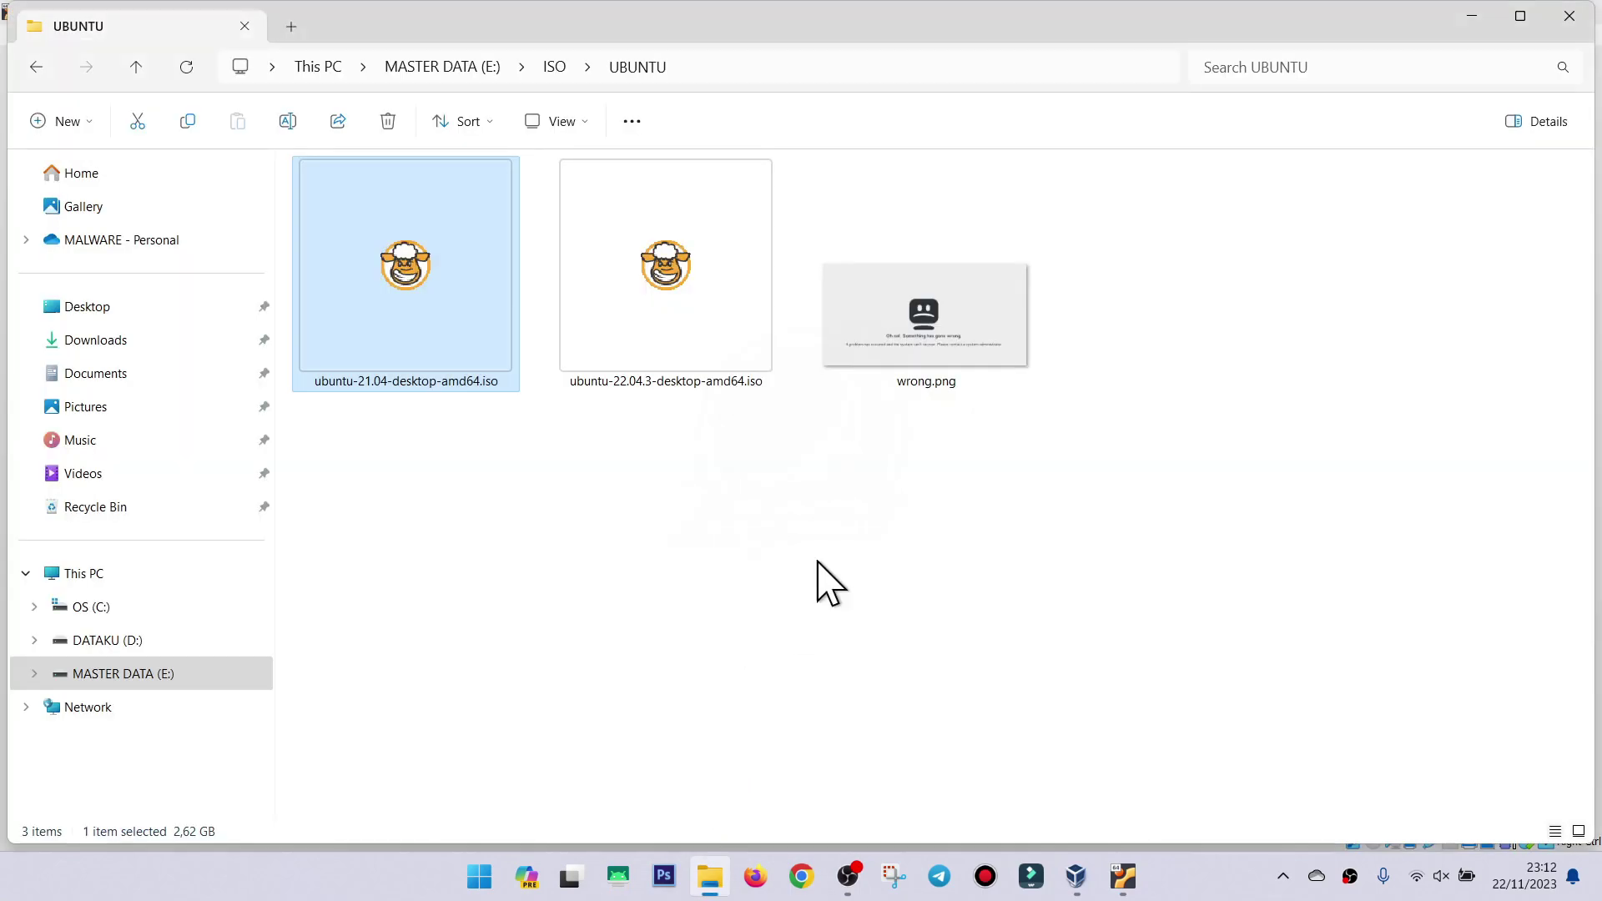
double_click(940, 346)
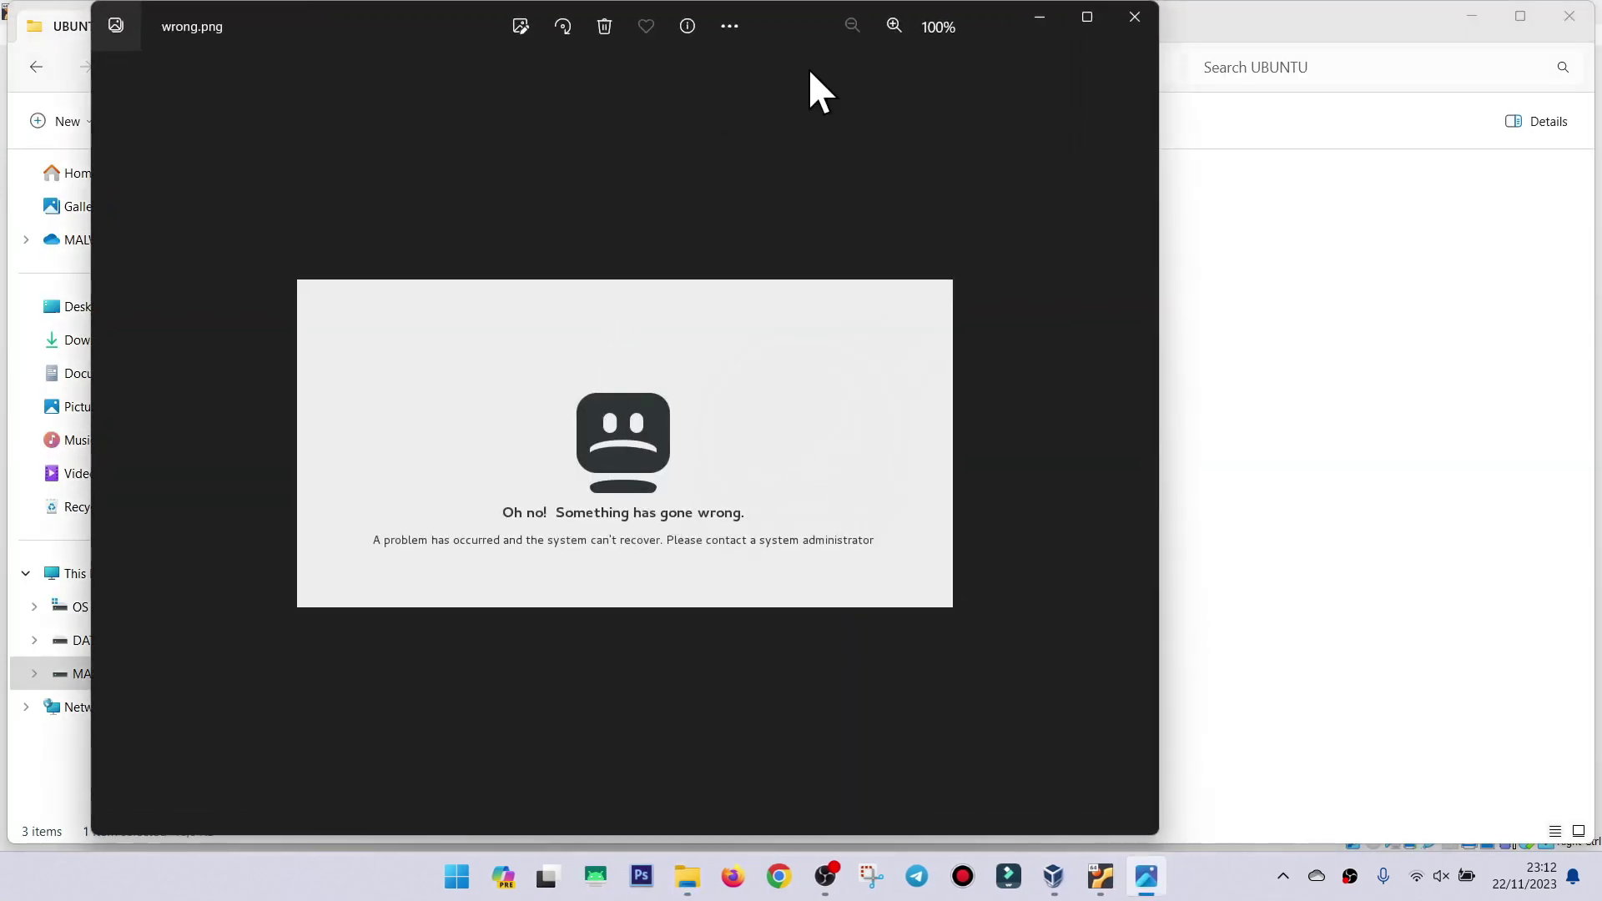
left_click(1085, 18)
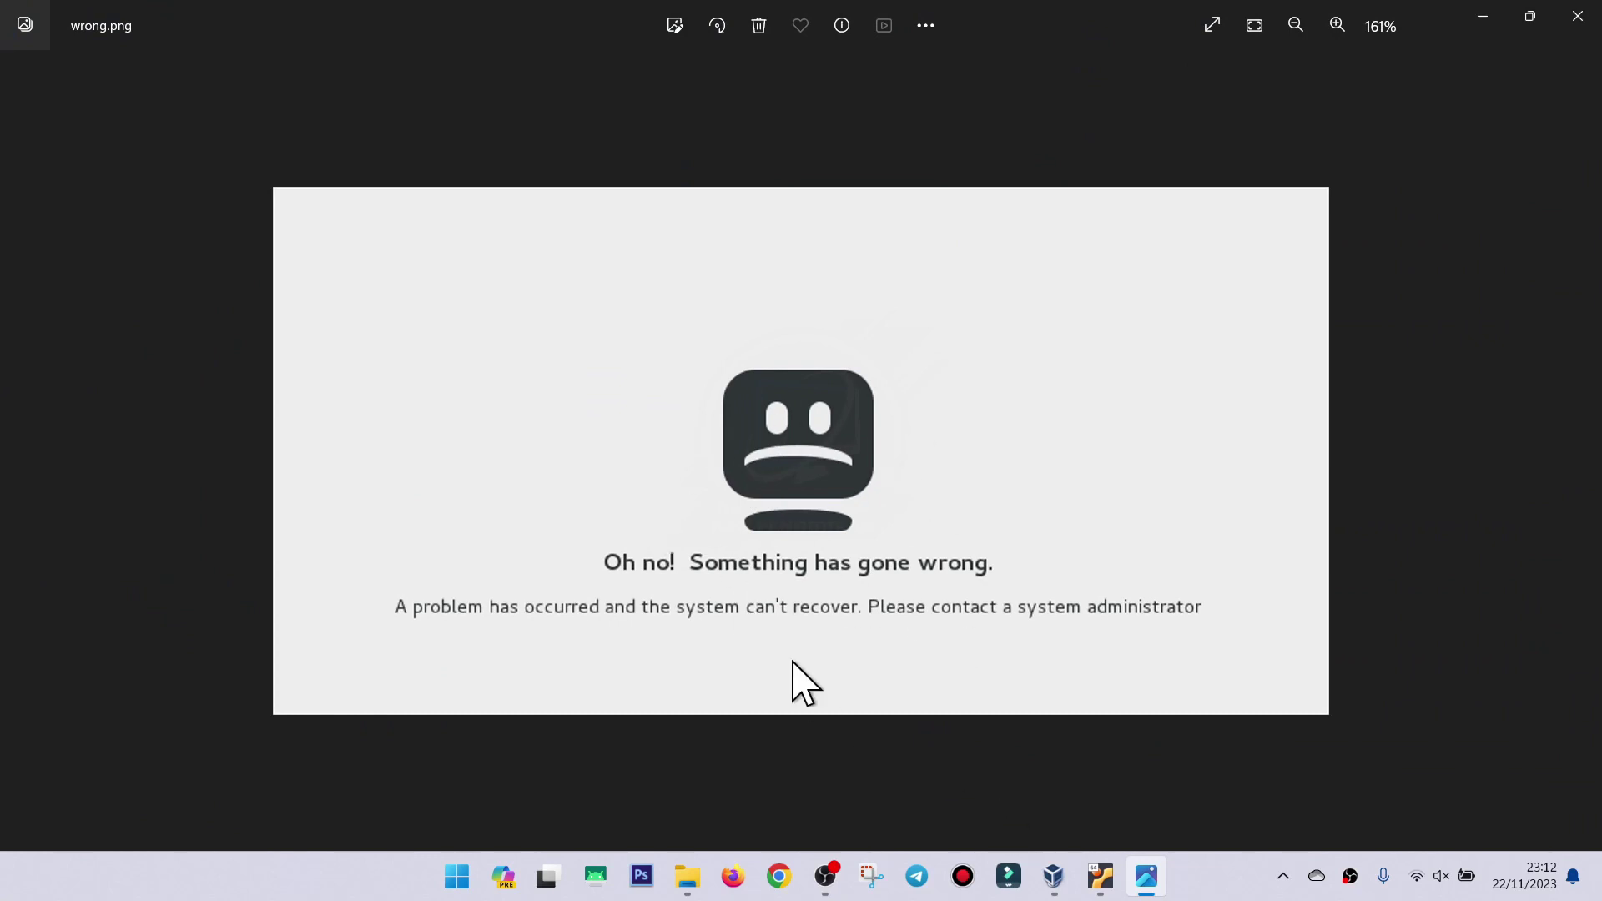
left_click(1577, 18)
Return to the running LINUX UBUNTU virtual machine and power off Ubuntu.
mouse_move(1119, 889)
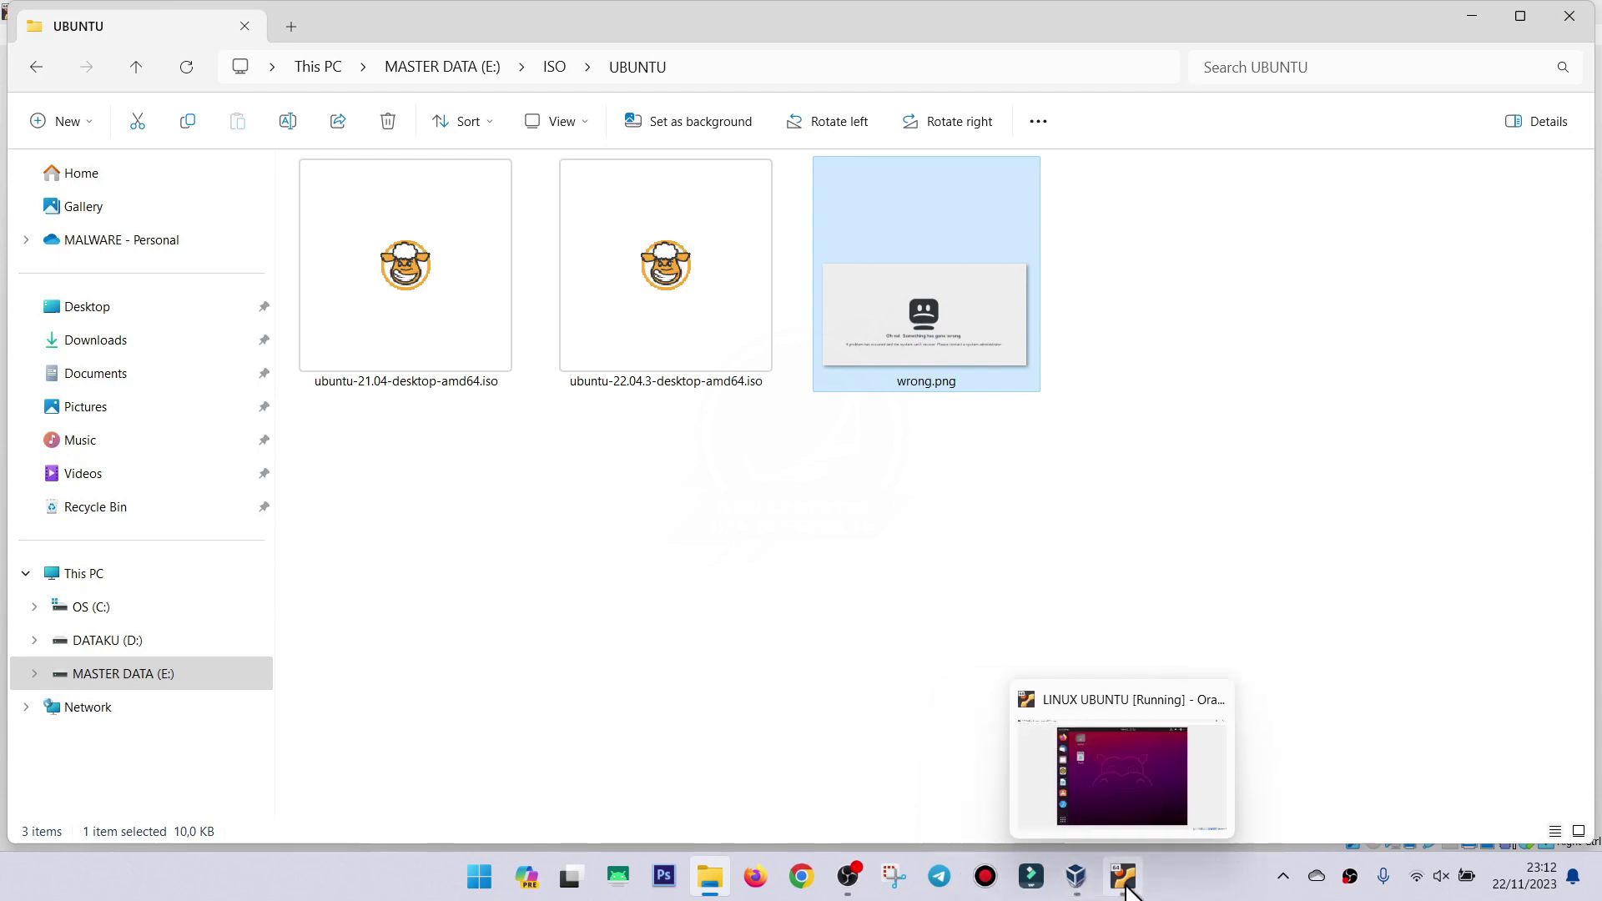
left_click(1123, 878)
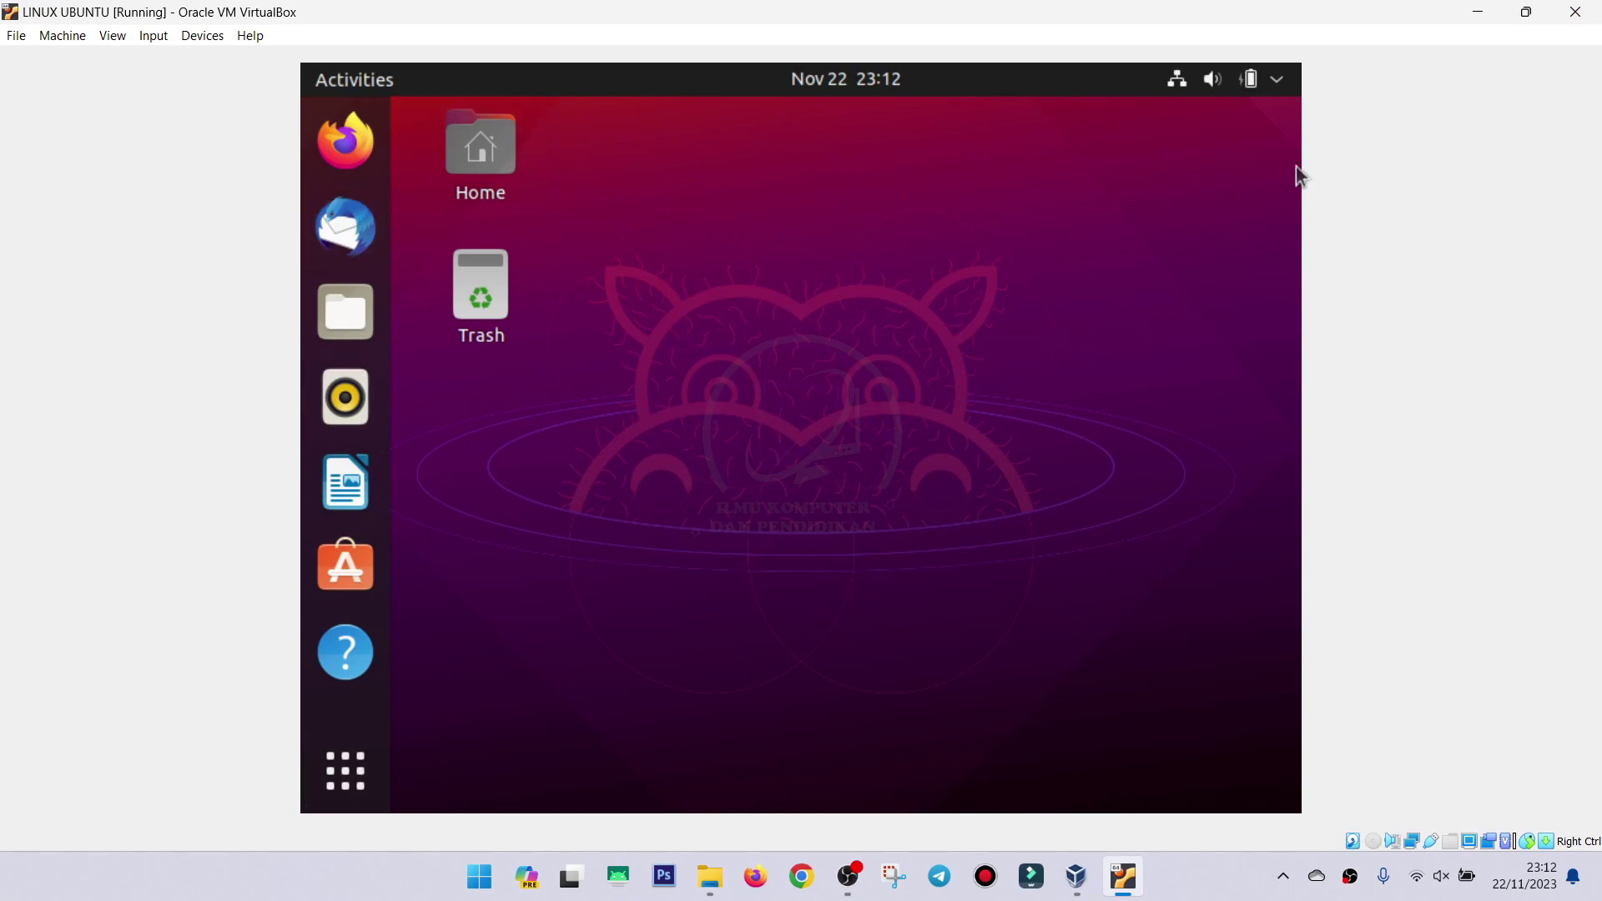
left_click(1282, 87)
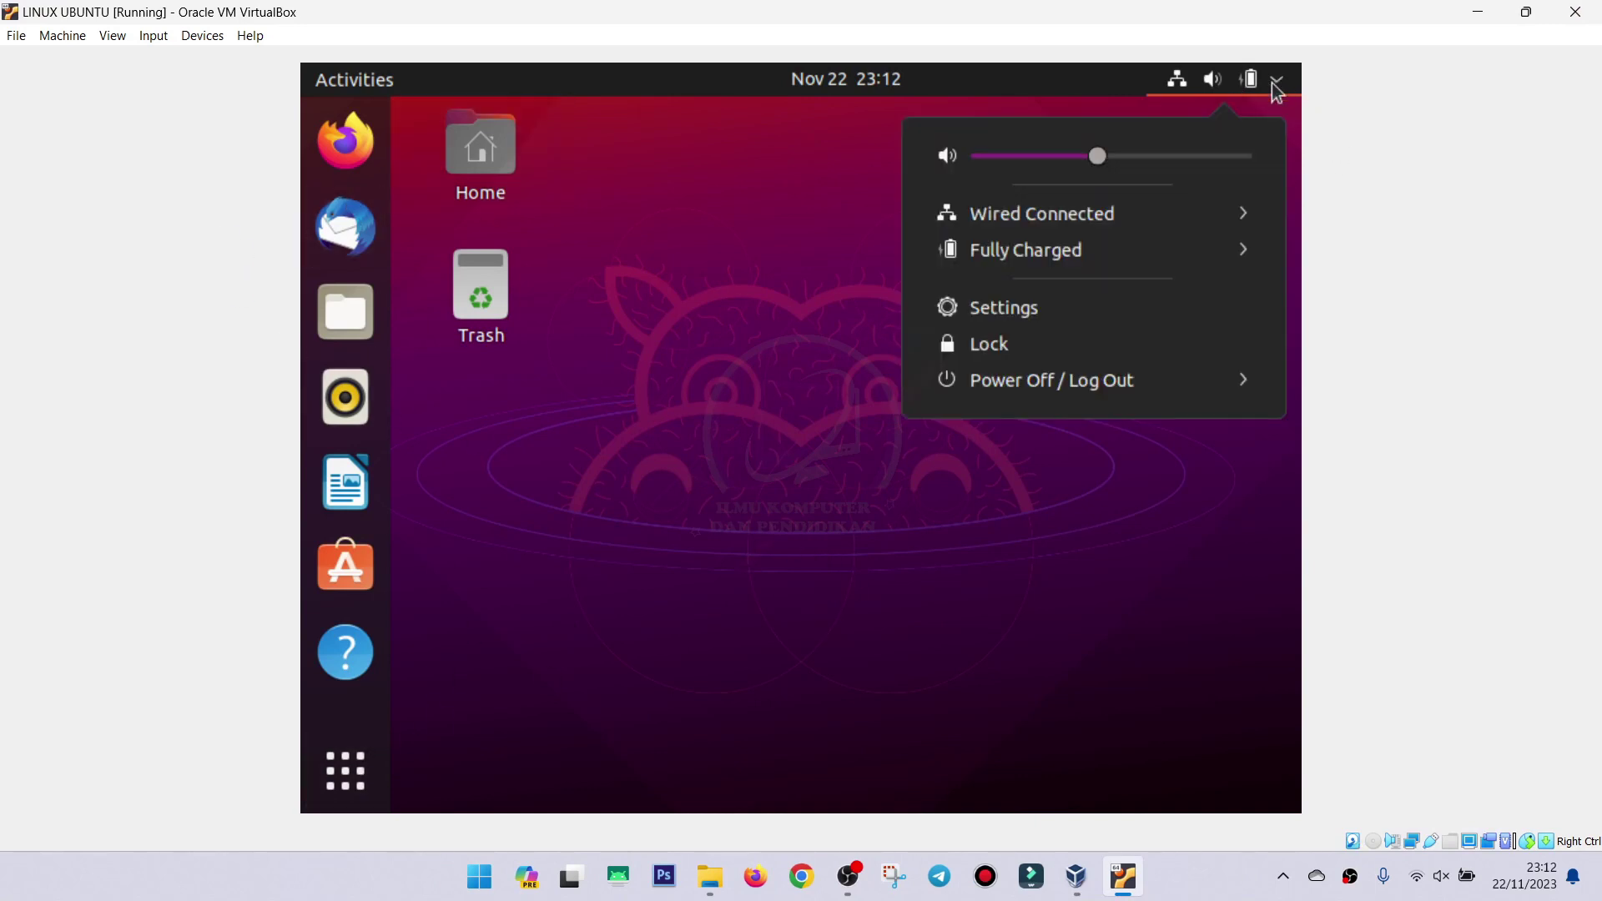
left_click(1101, 387)
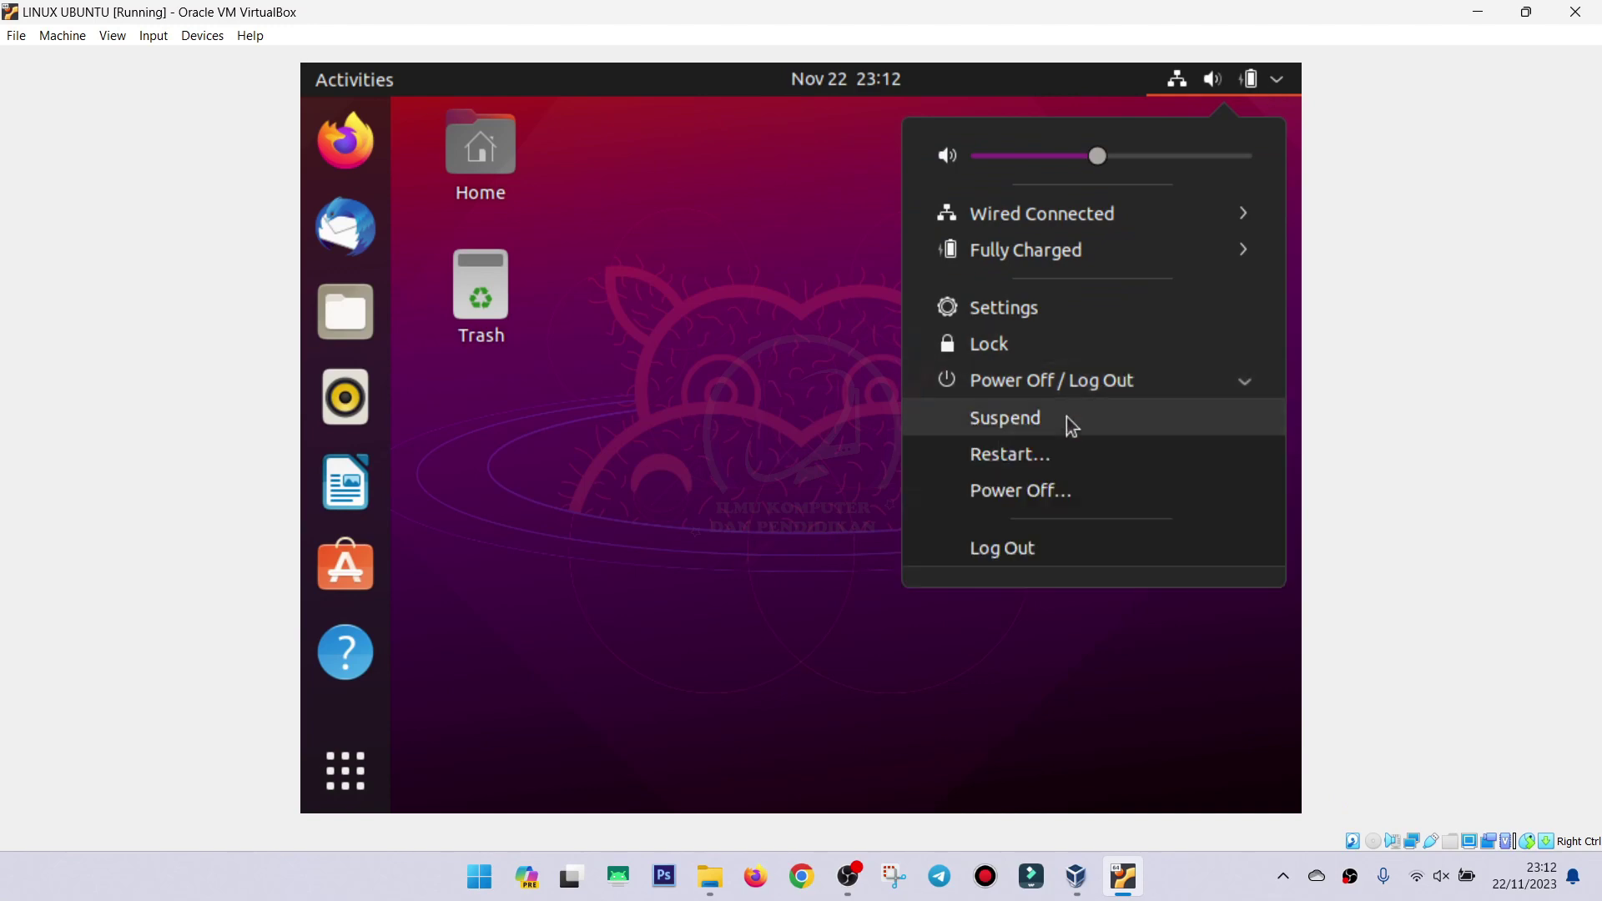
left_click(1048, 495)
left_click(914, 528)
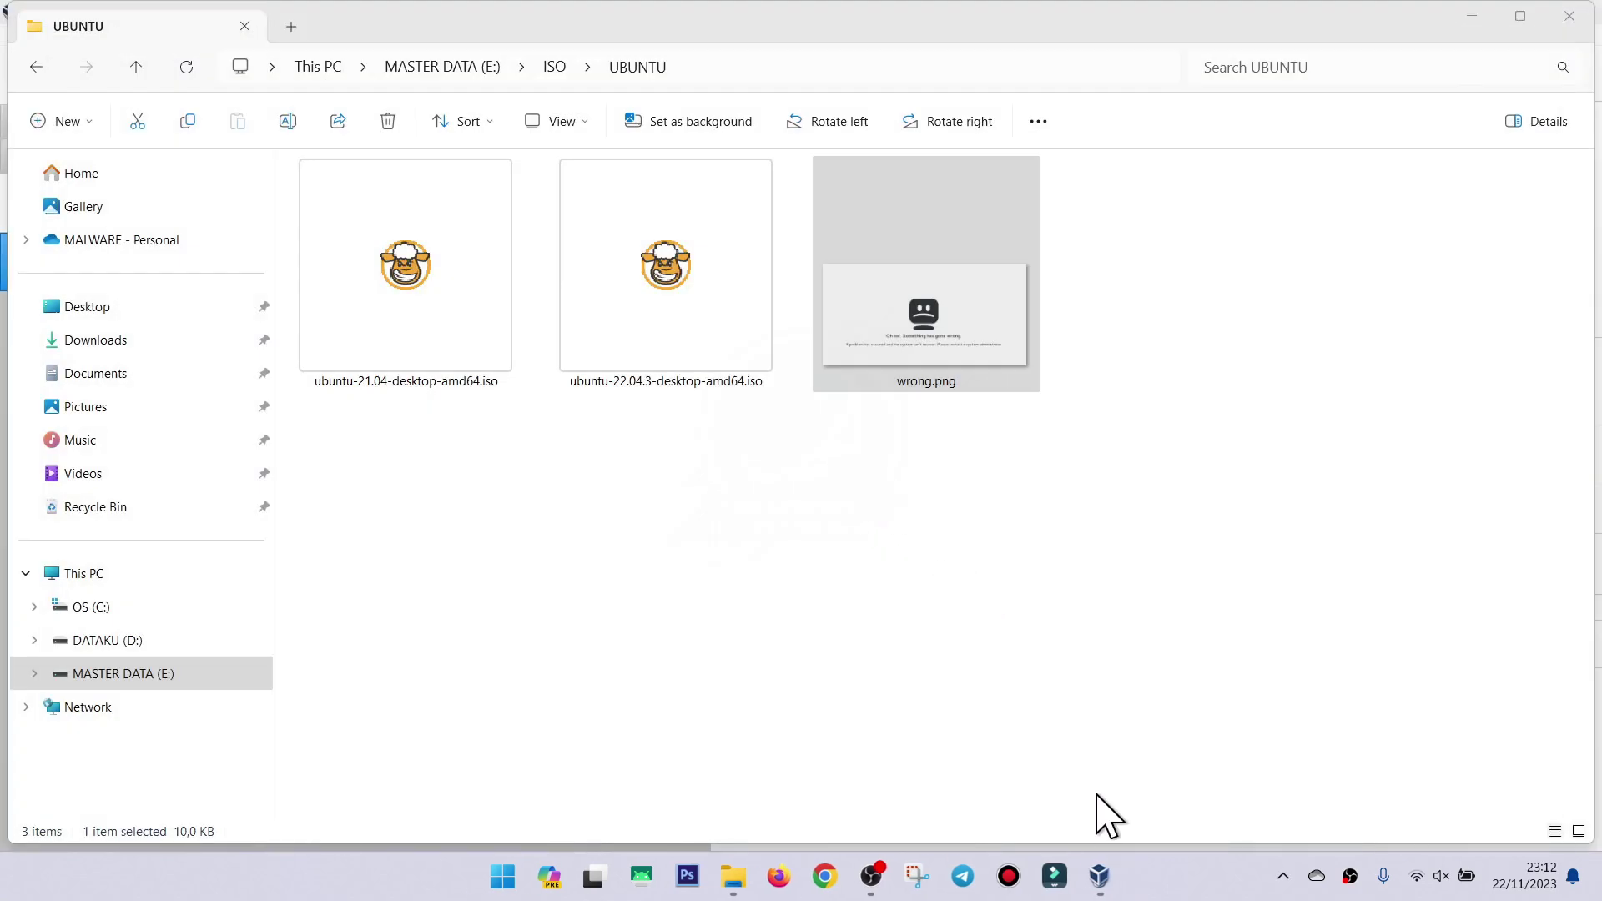
Switch to VirtualBox Manager and try toggling 3D acceleration in the display settings of LINUX UBUNTU.
left_click(1096, 876)
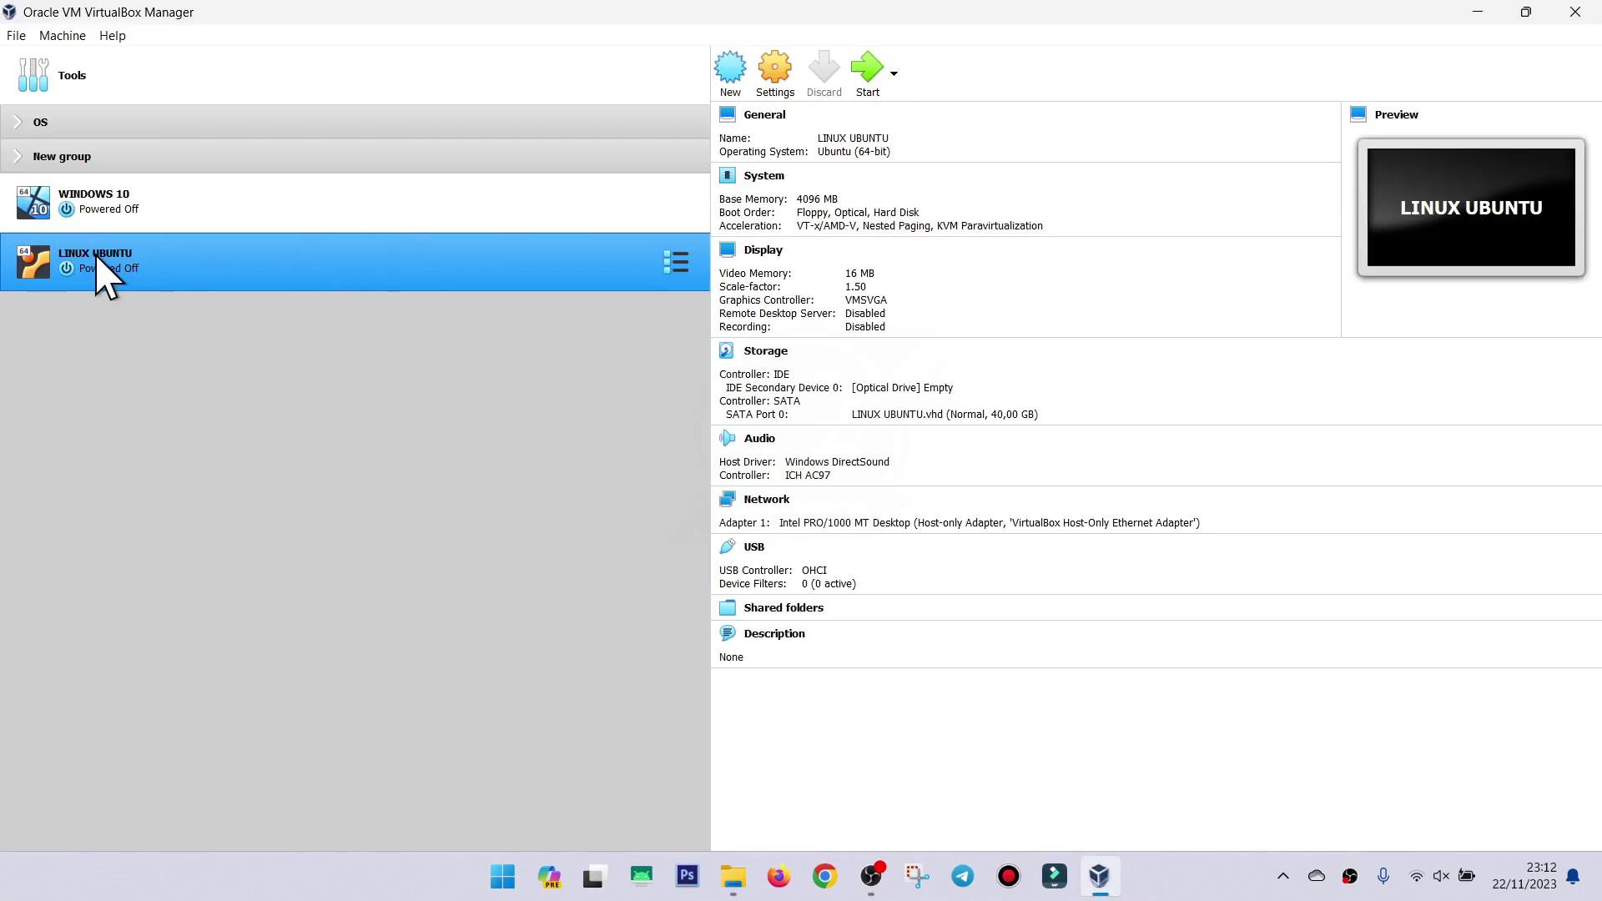
left_click(775, 74)
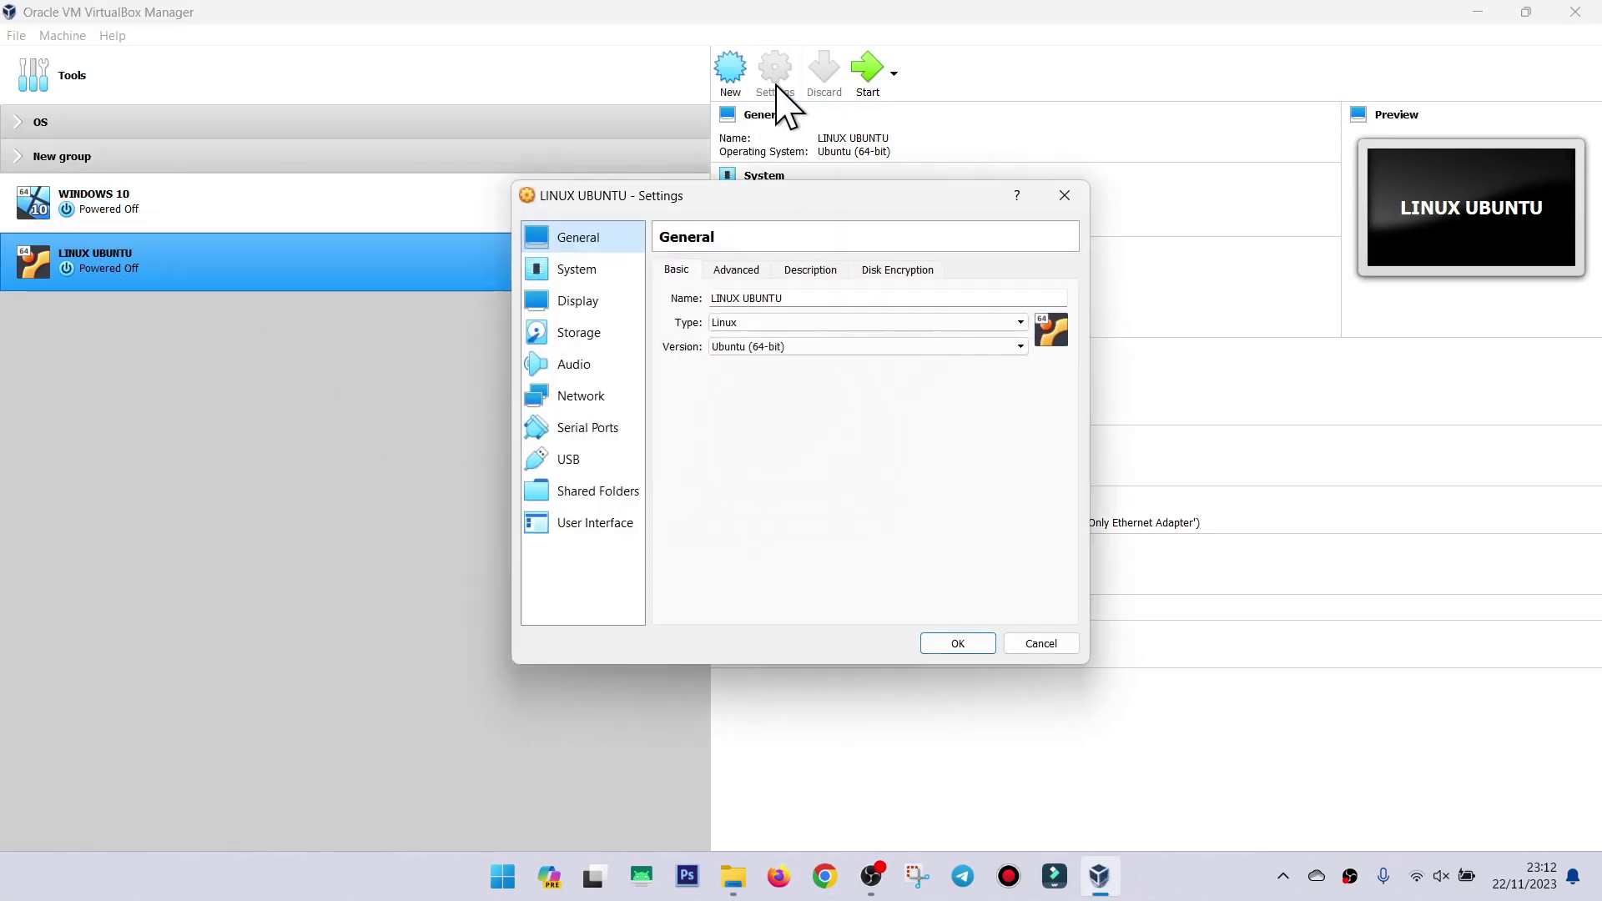
left_click(598, 304)
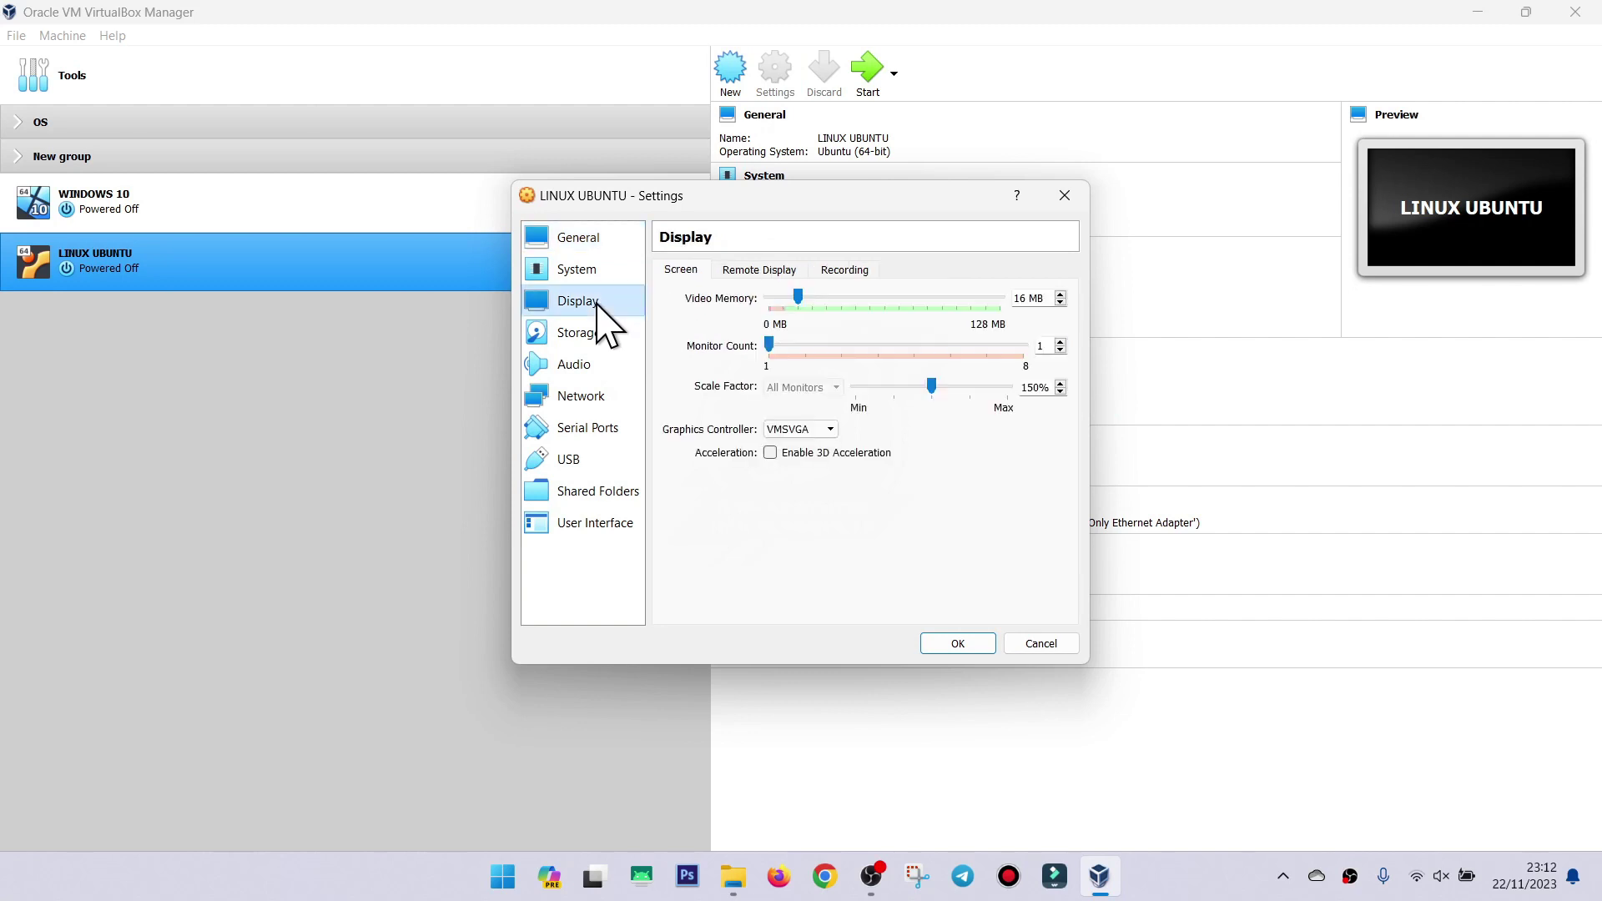
left_click(770, 454)
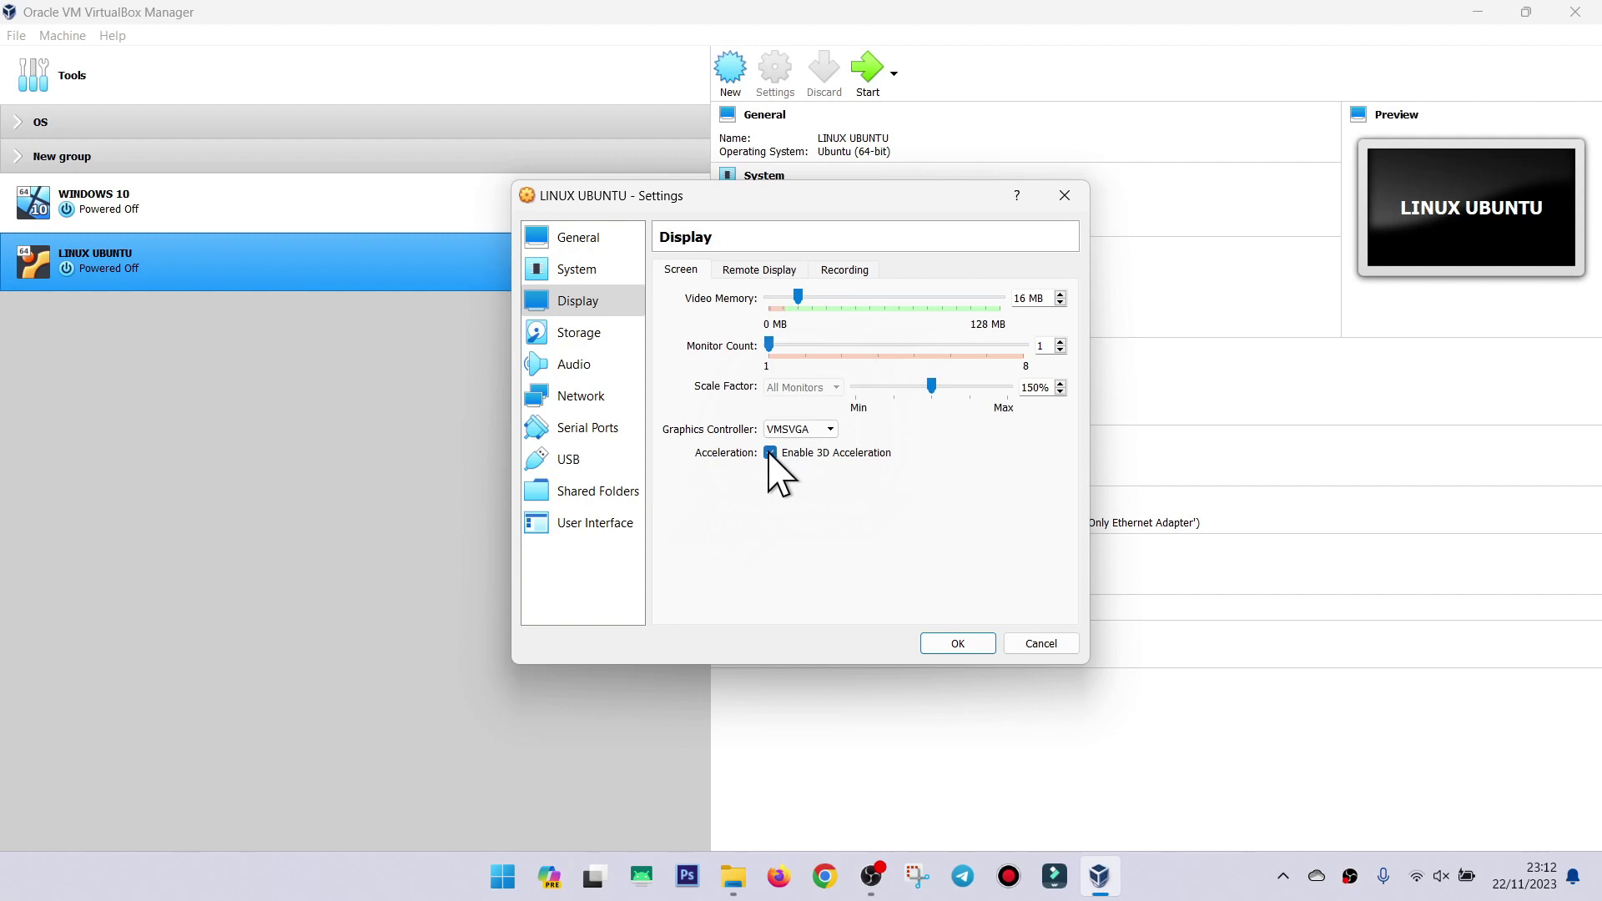
left_click(769, 454)
Reopen wrong.png from the UBUNTU folder and compare its error message with the LINUX UBUNTU display settings.
left_click(738, 882)
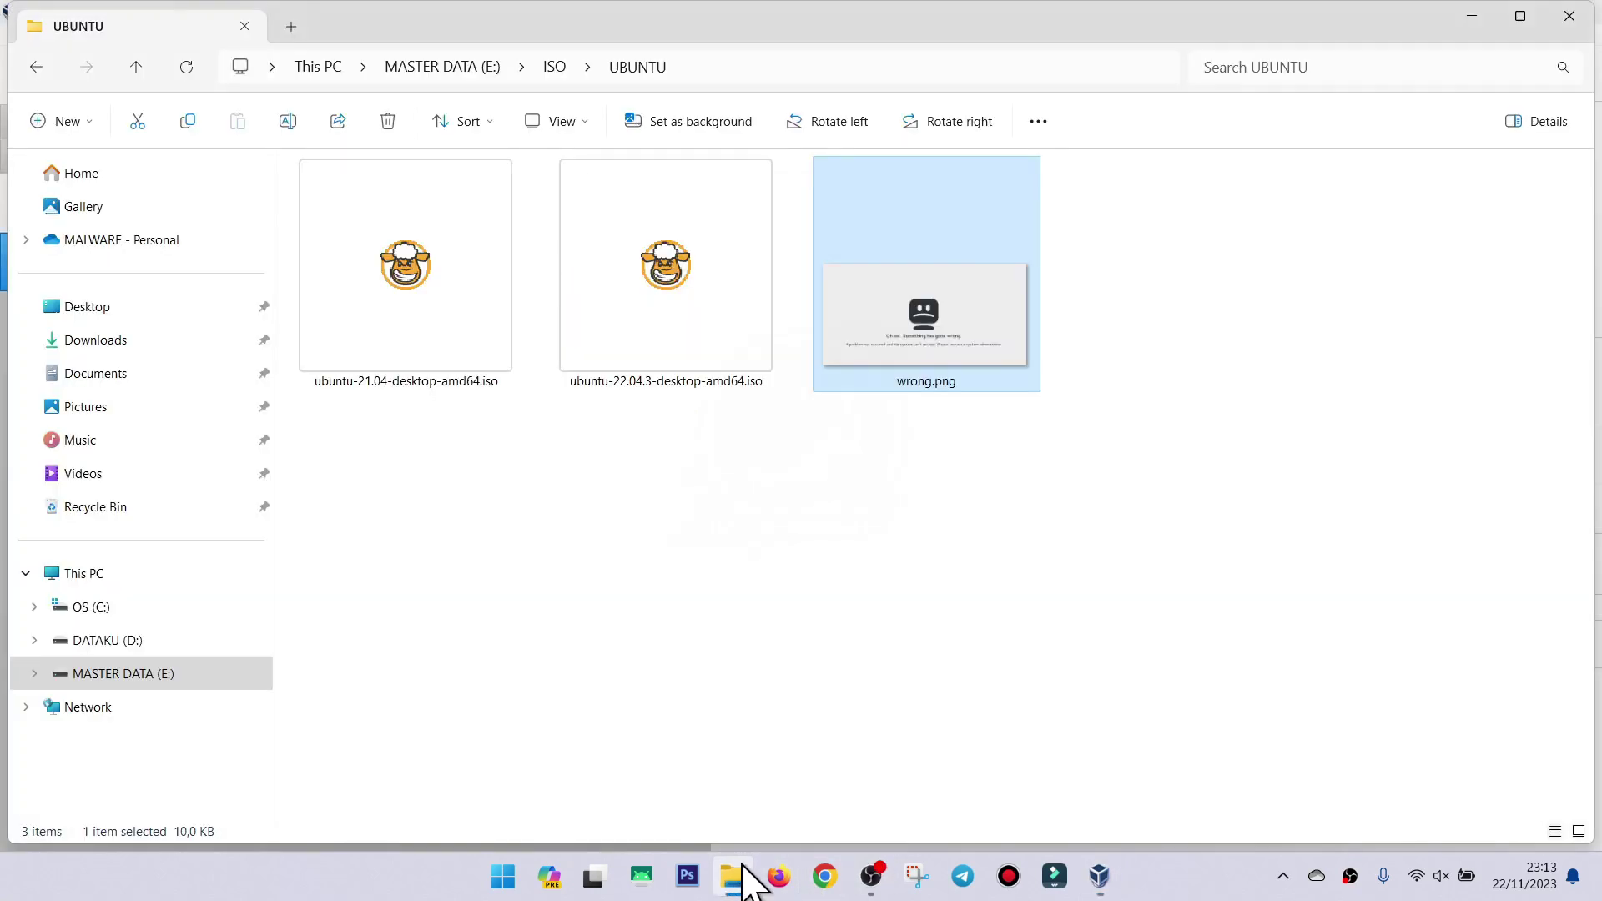
double_click(939, 333)
scroll(762, 572, "up", 2)
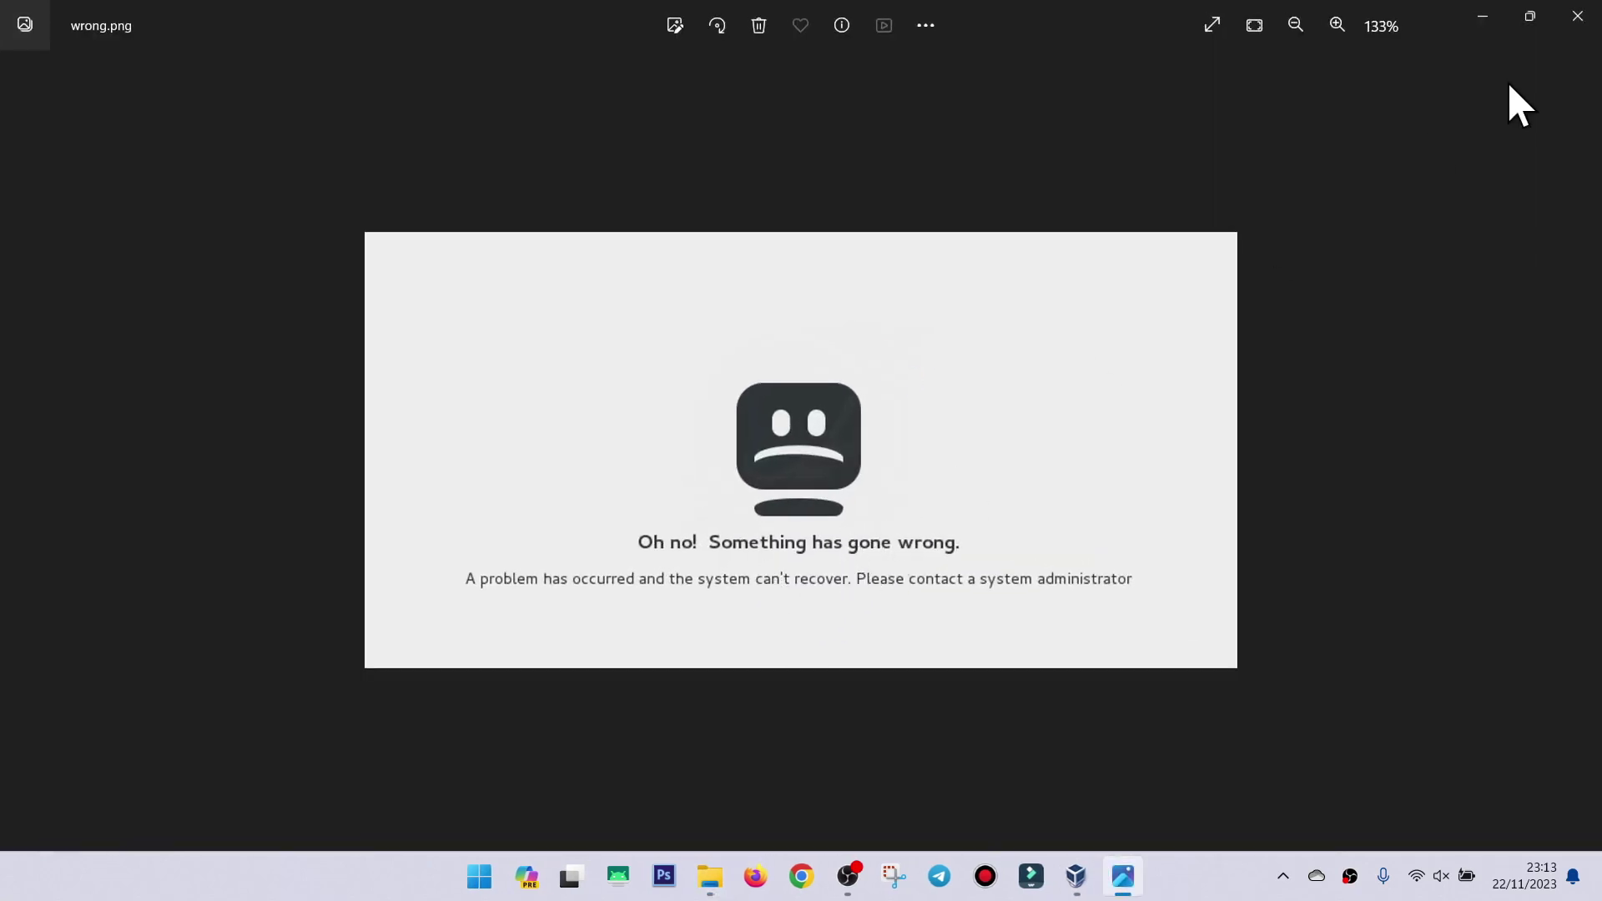
left_click(1478, 18)
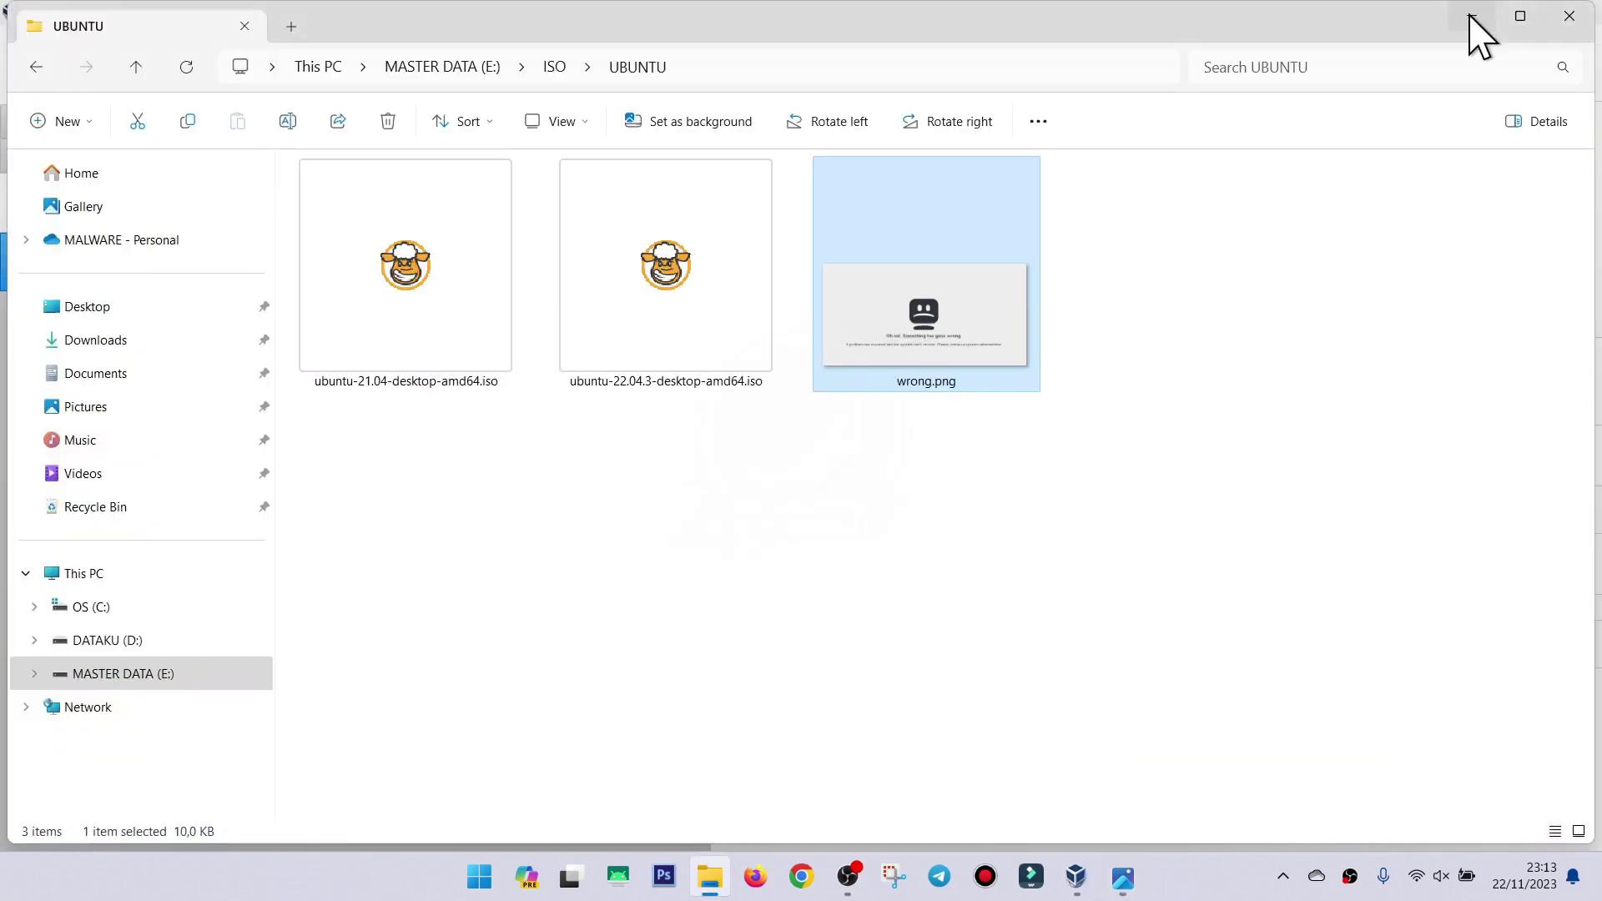
left_click(1076, 875)
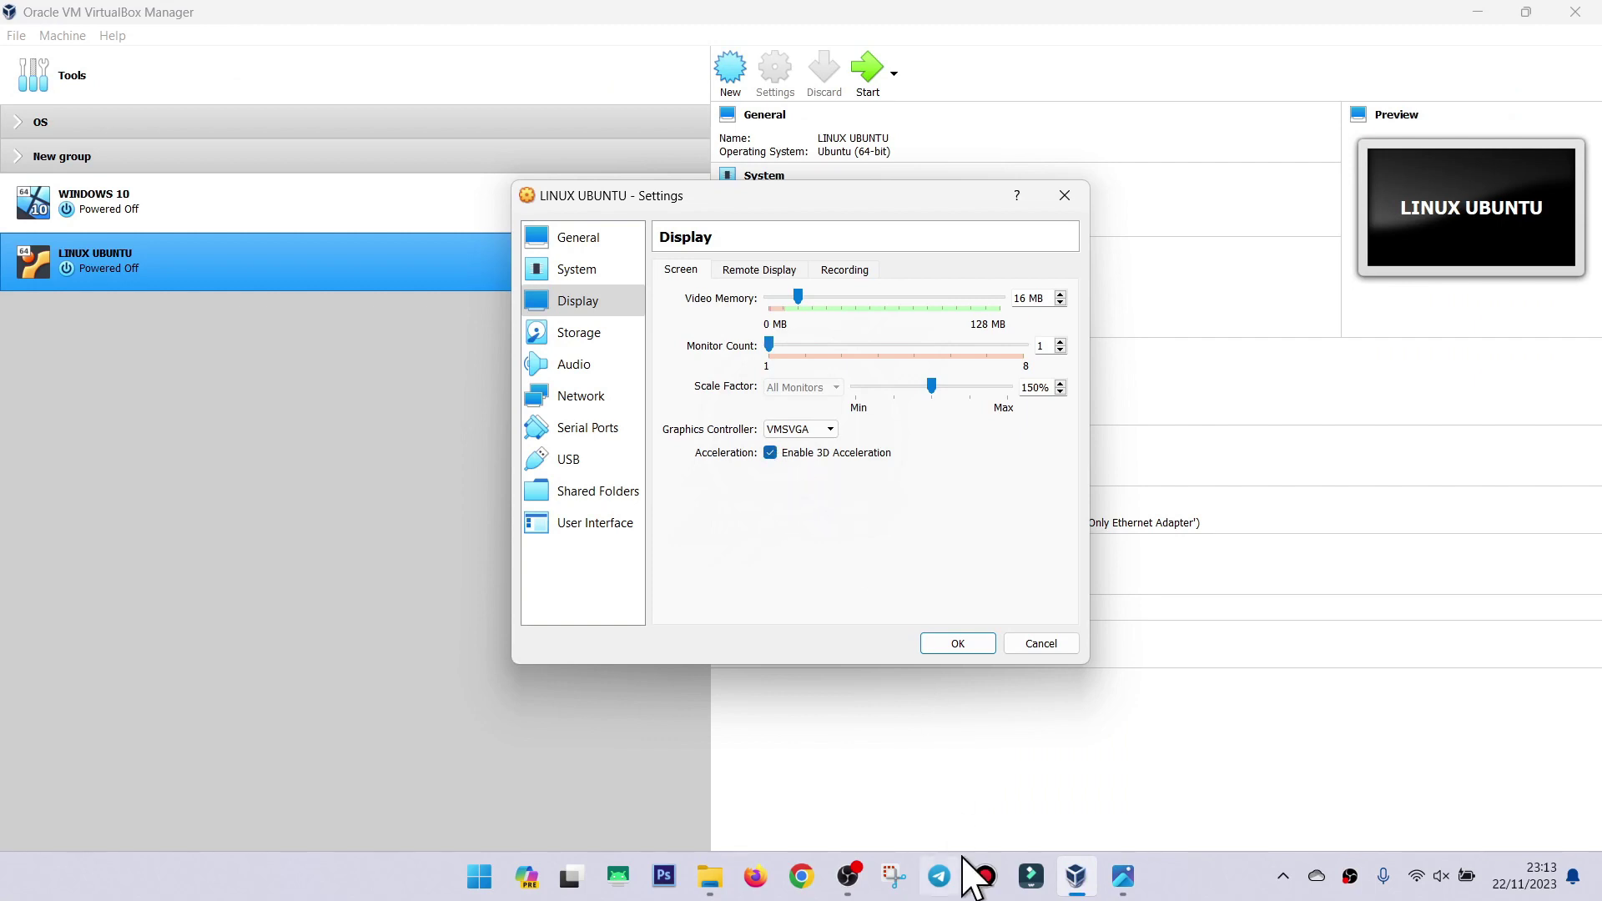
left_click(1122, 874)
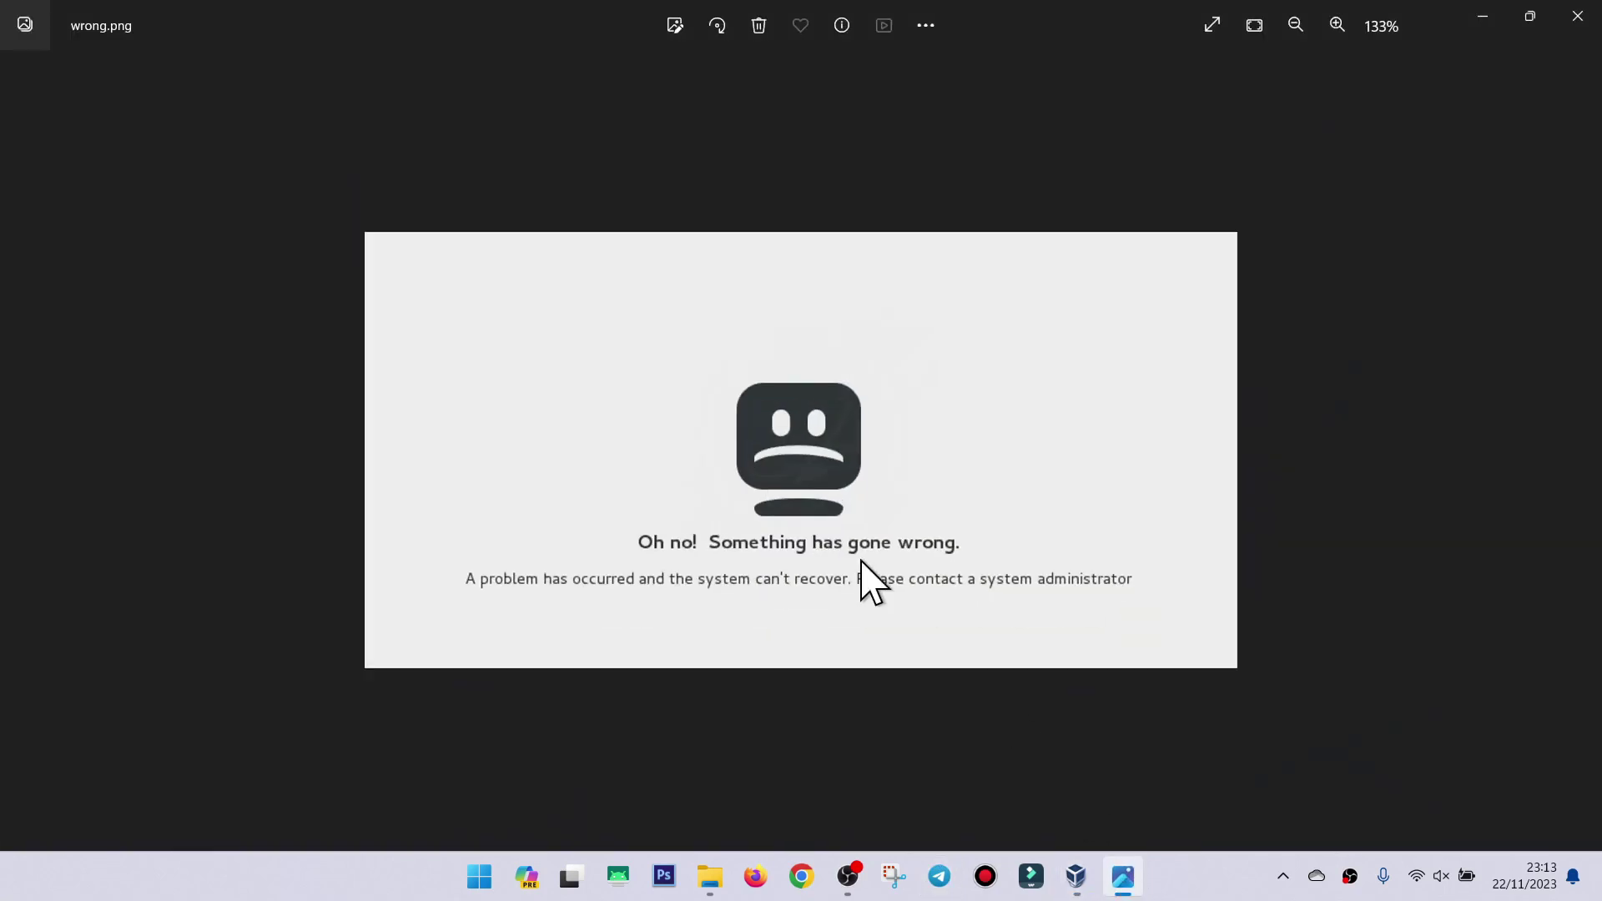
left_click(1122, 876)
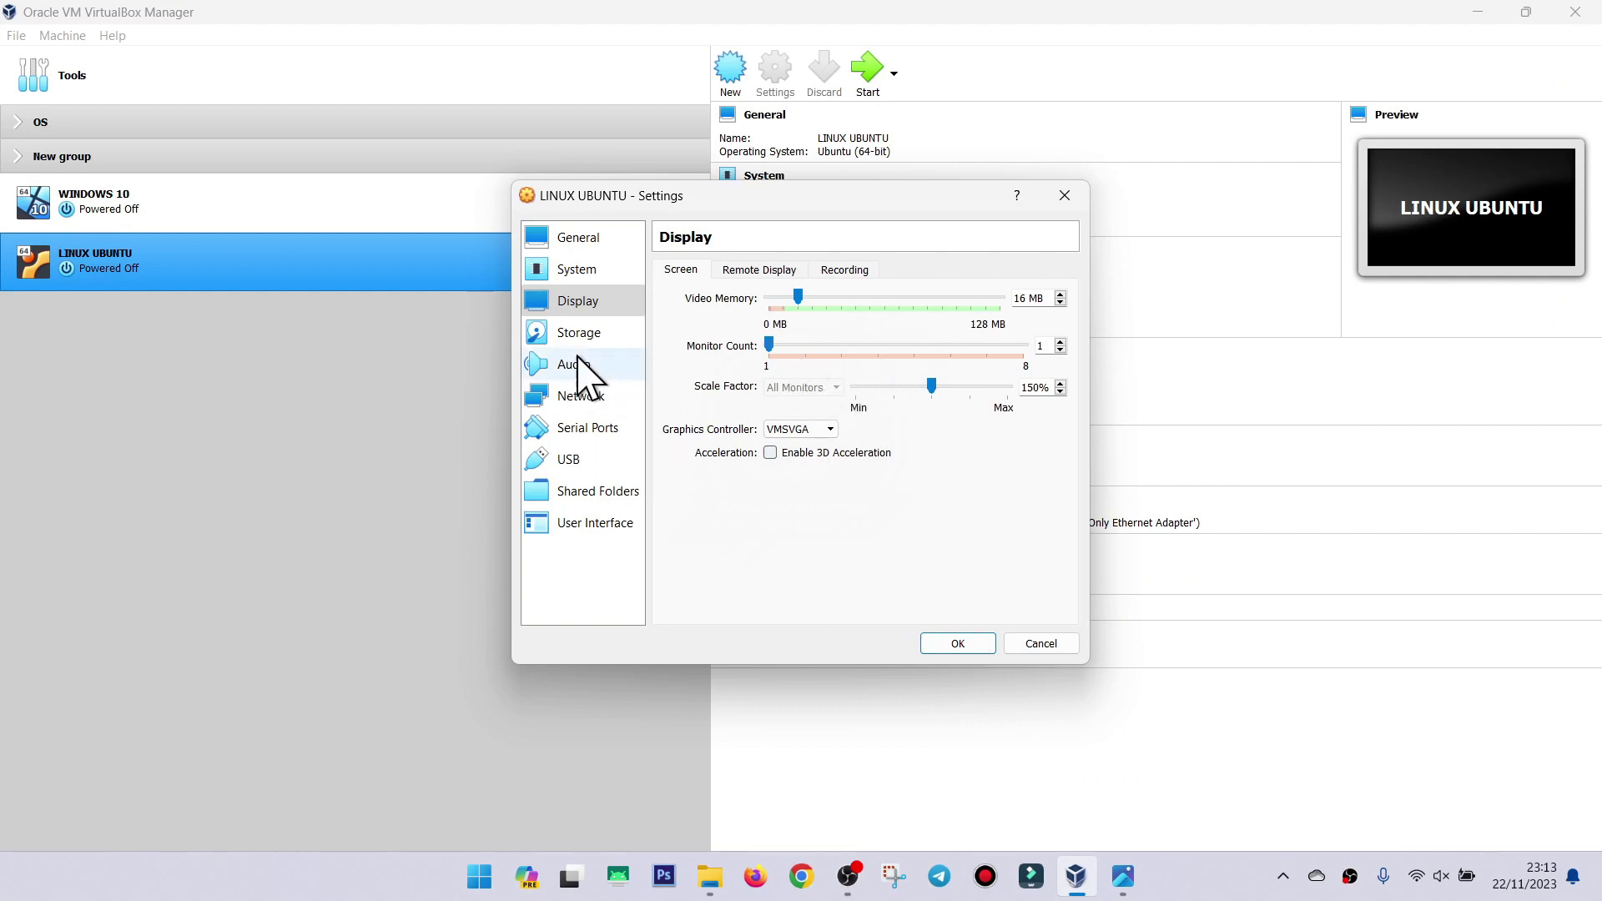
Examine the motherboard and processor settings of LINUX UBUNTU, glance at wrong.png again, and discard the settings changes.
left_click(584, 269)
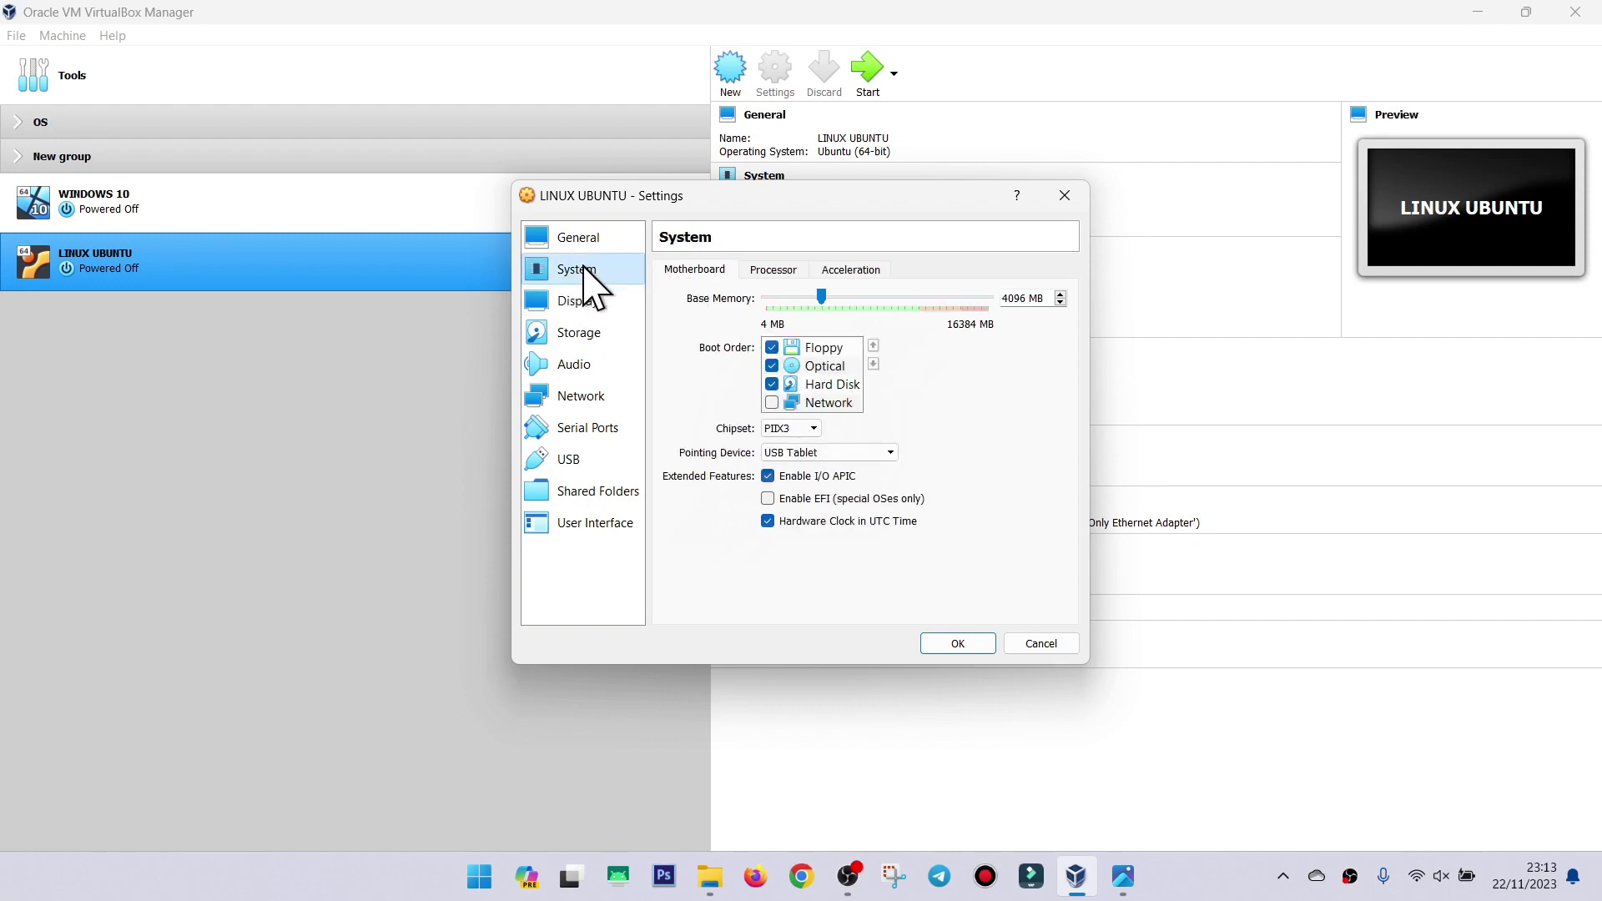
left_click(763, 271)
left_click(807, 298)
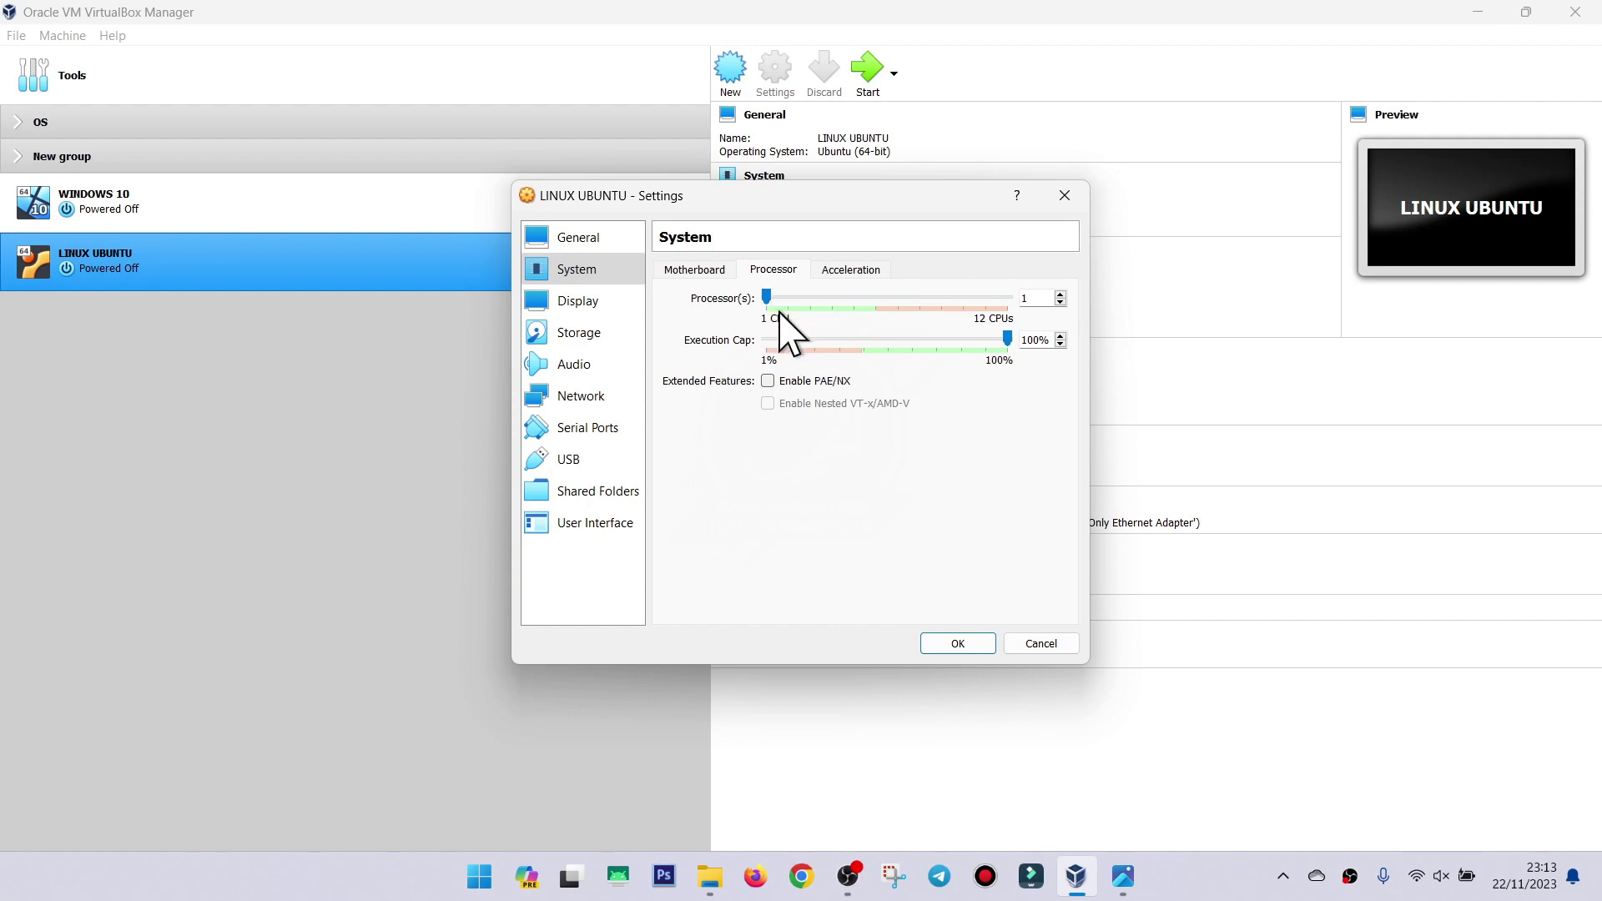
left_click(1122, 876)
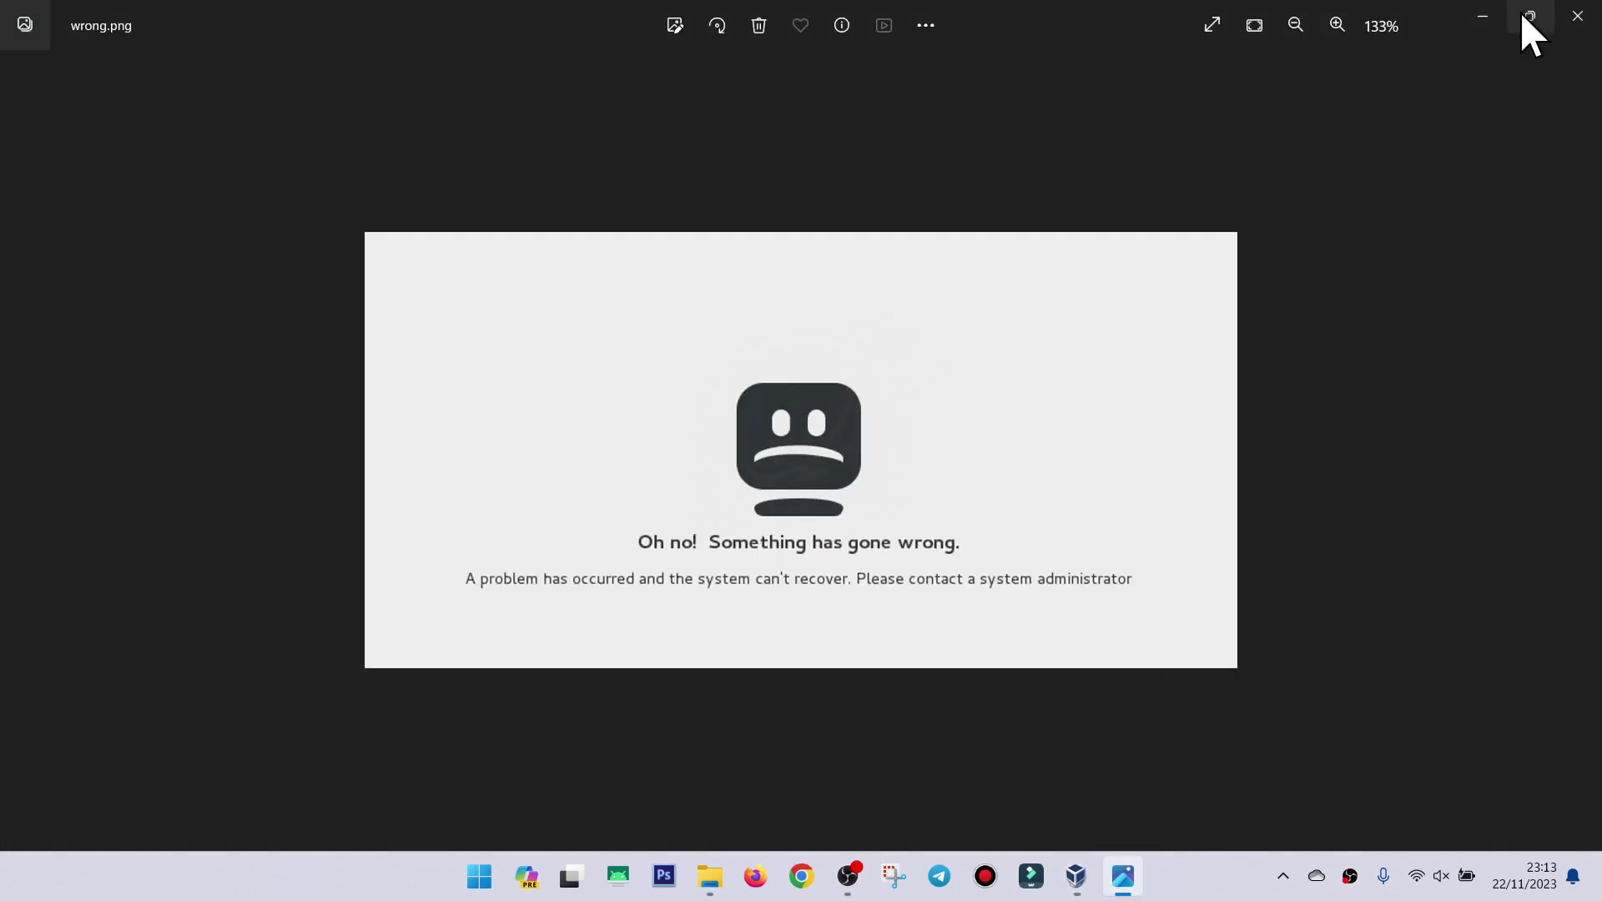
left_click(1483, 17)
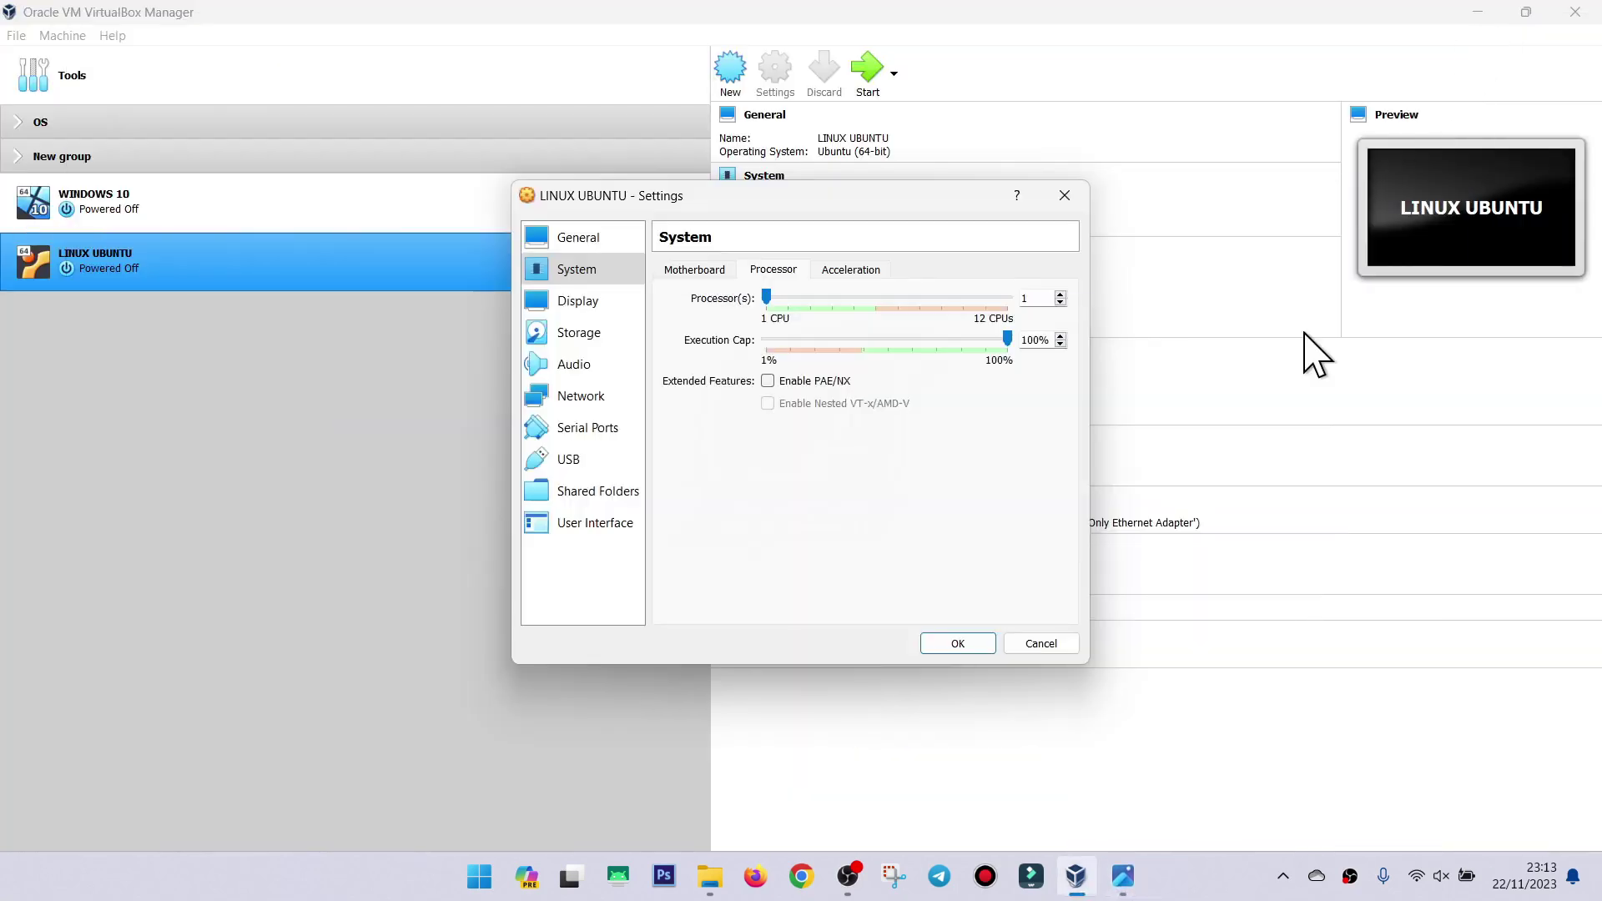
left_click(1037, 649)
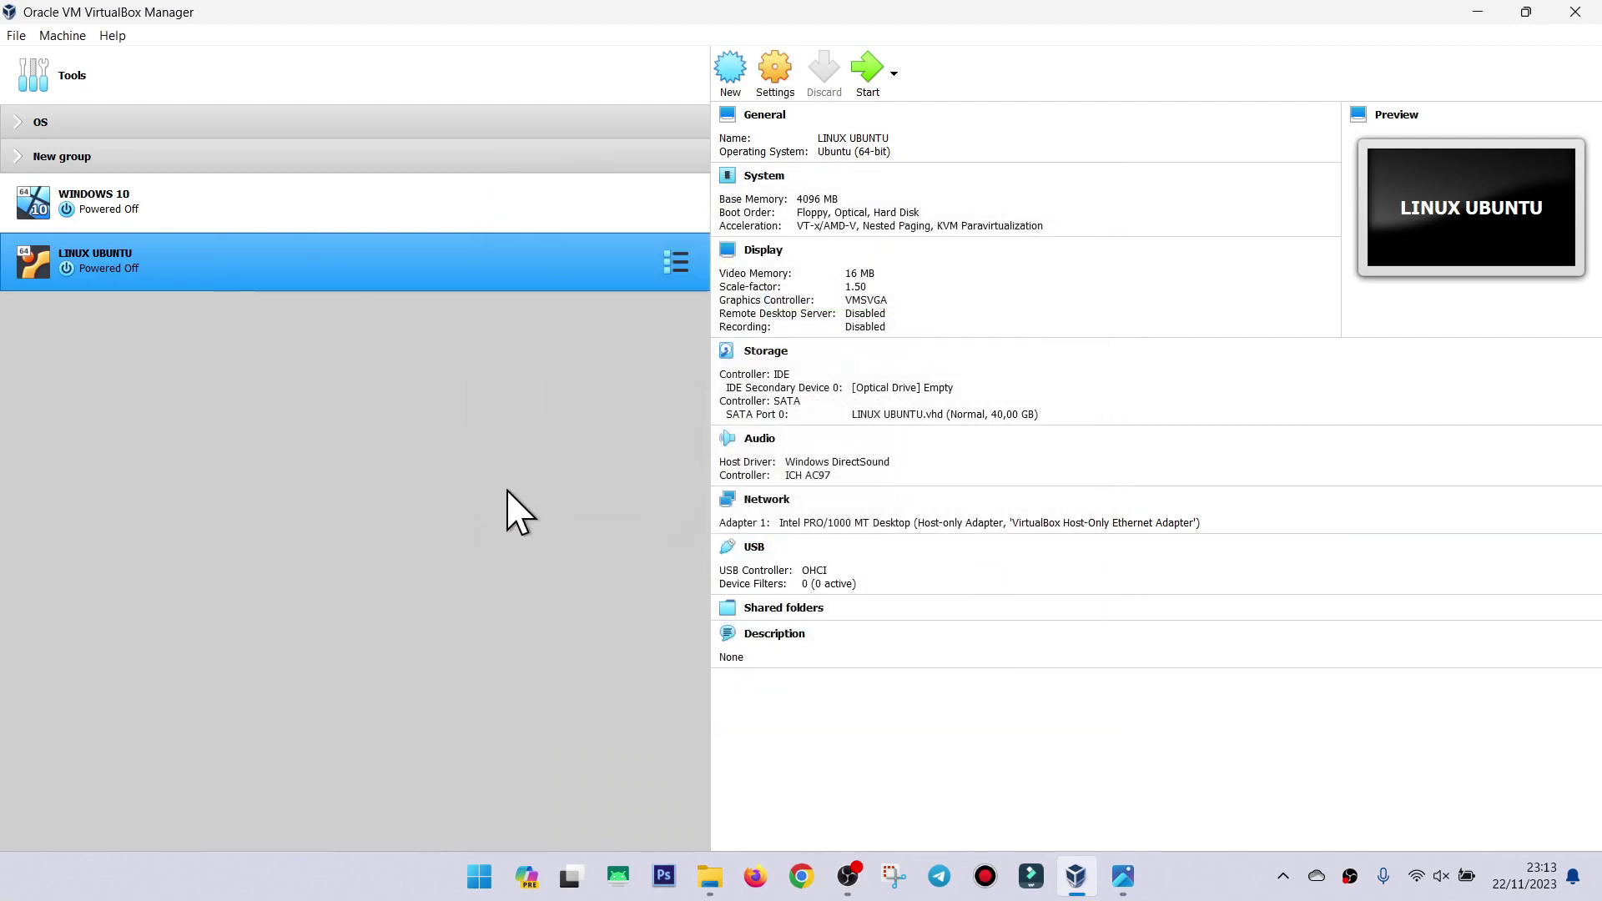
Check the ubuntu-21.04-desktop-amd64.iso file in the UBUNTU folder, and view VirtualBox's version information.
left_click(716, 883)
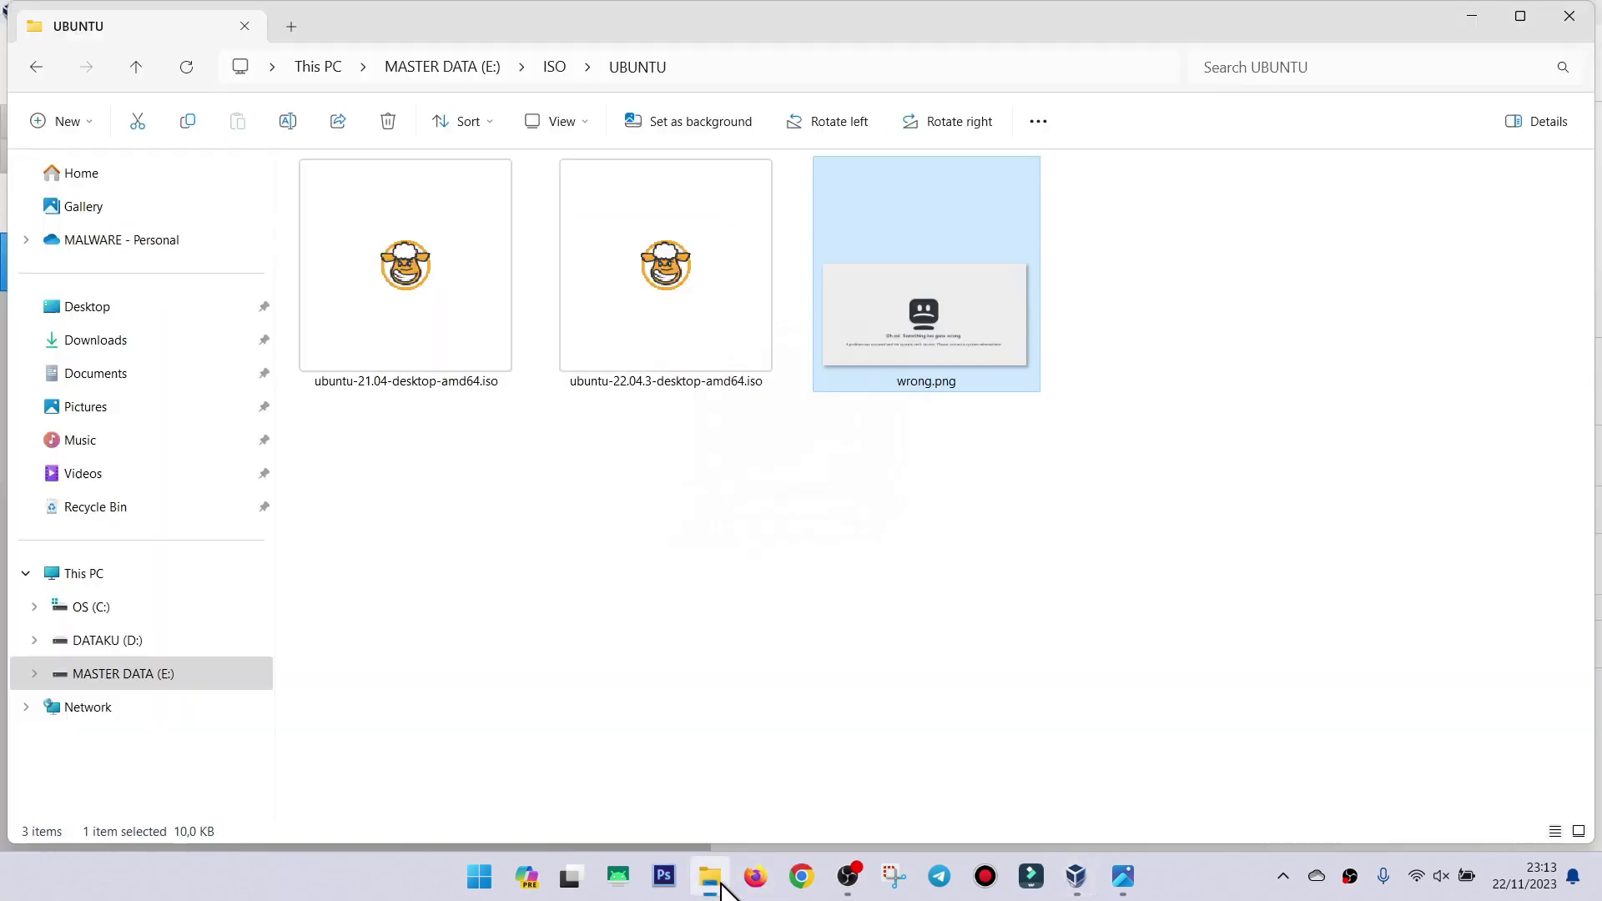
left_click(405, 384)
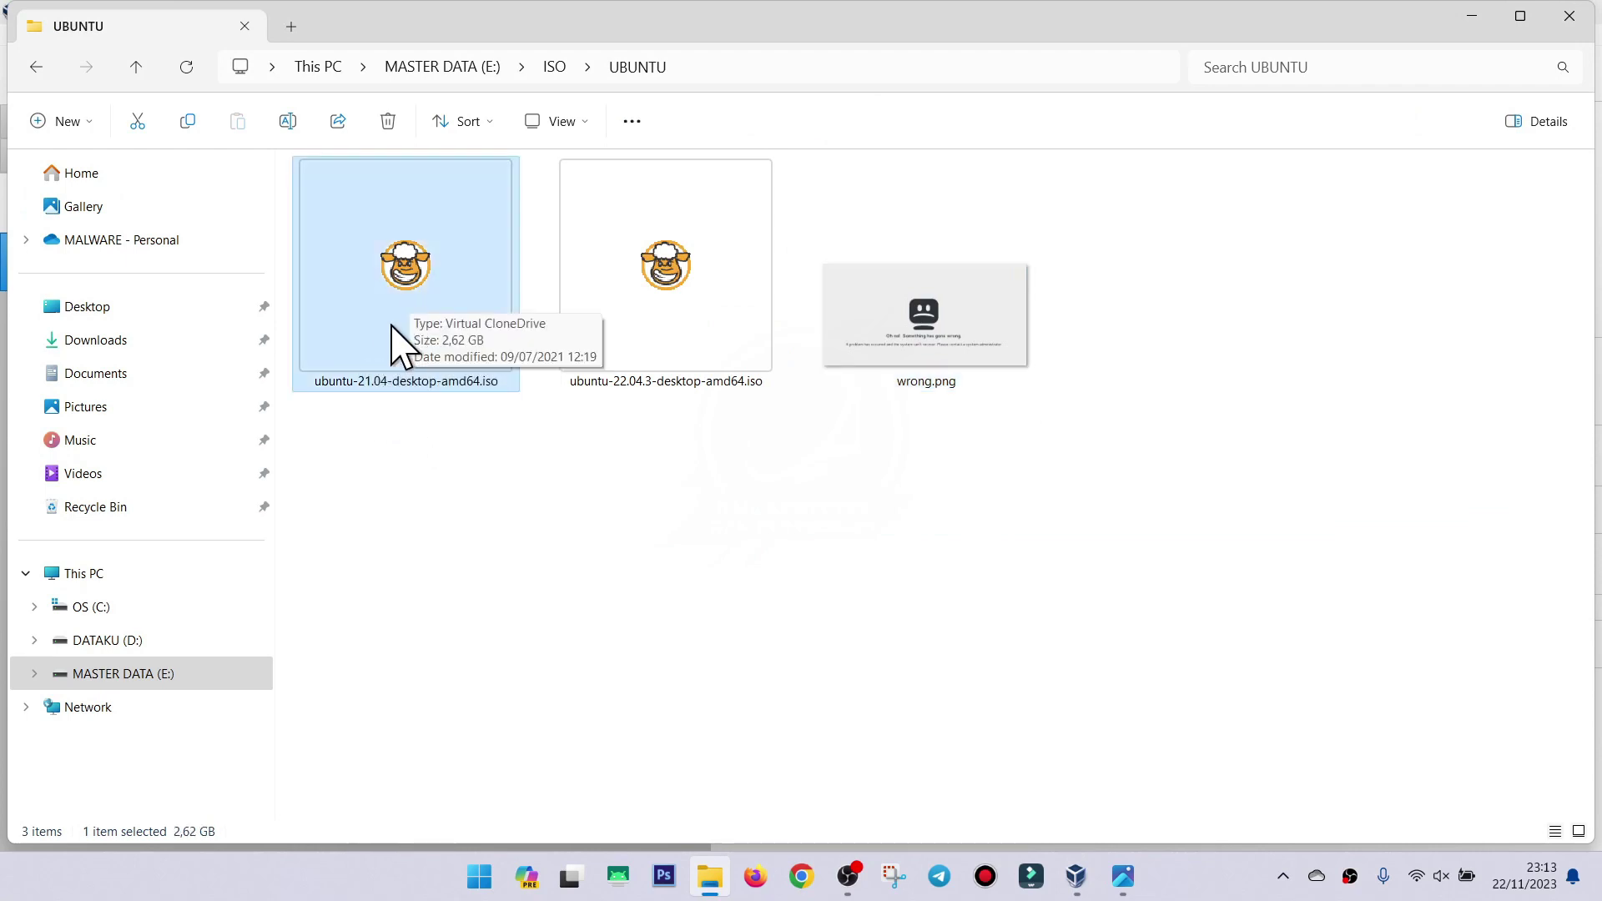
left_click(1075, 877)
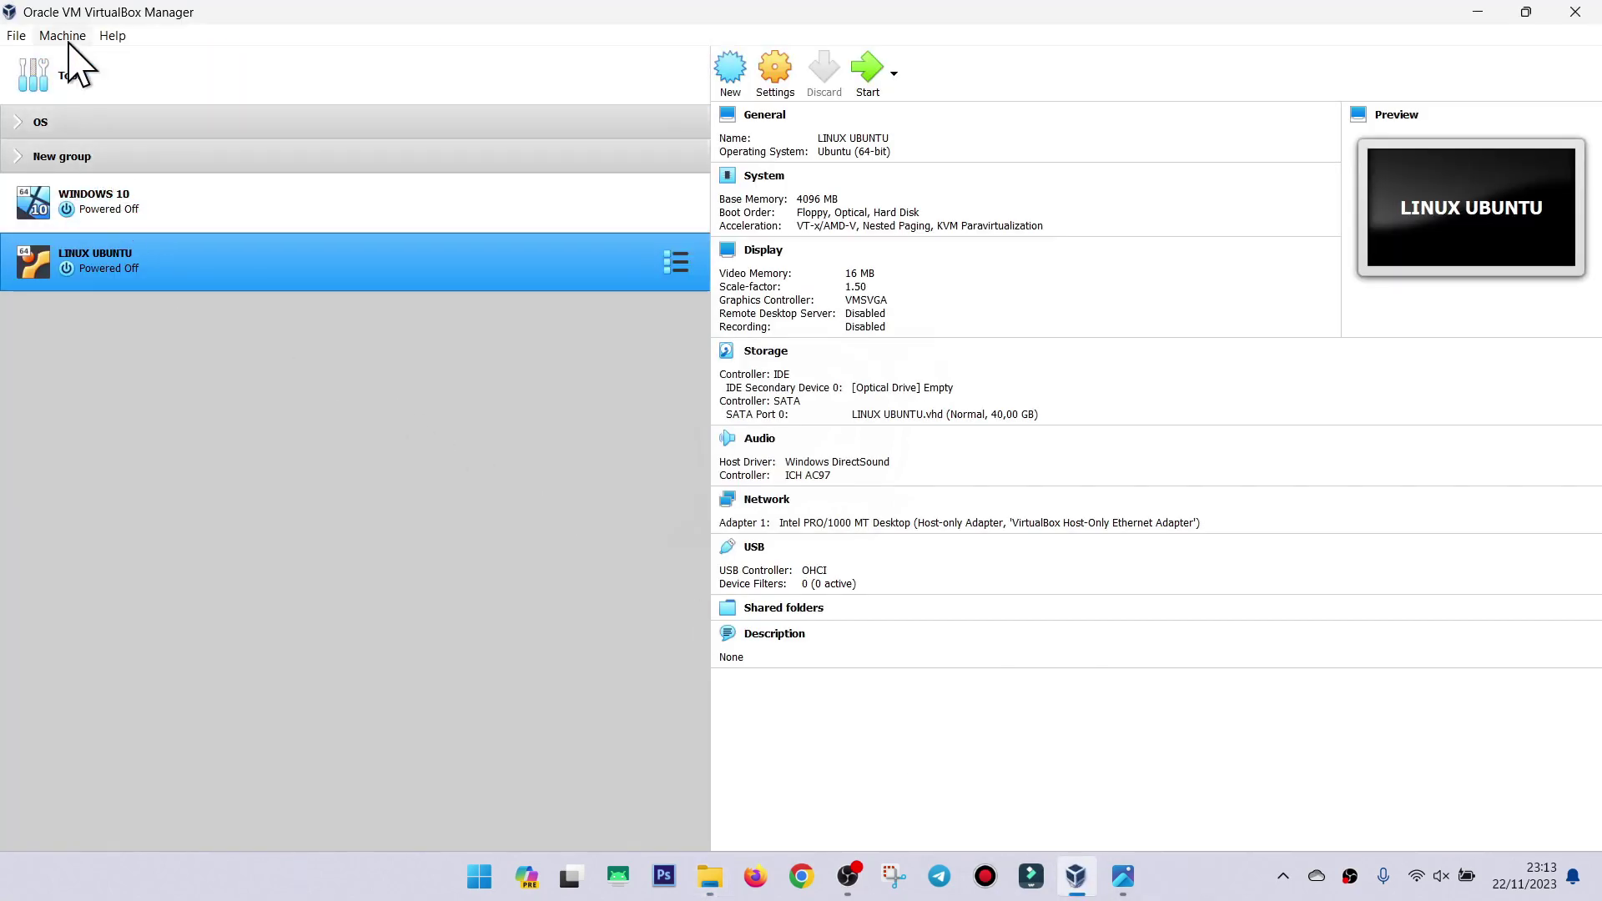
left_click(111, 37)
left_click(147, 175)
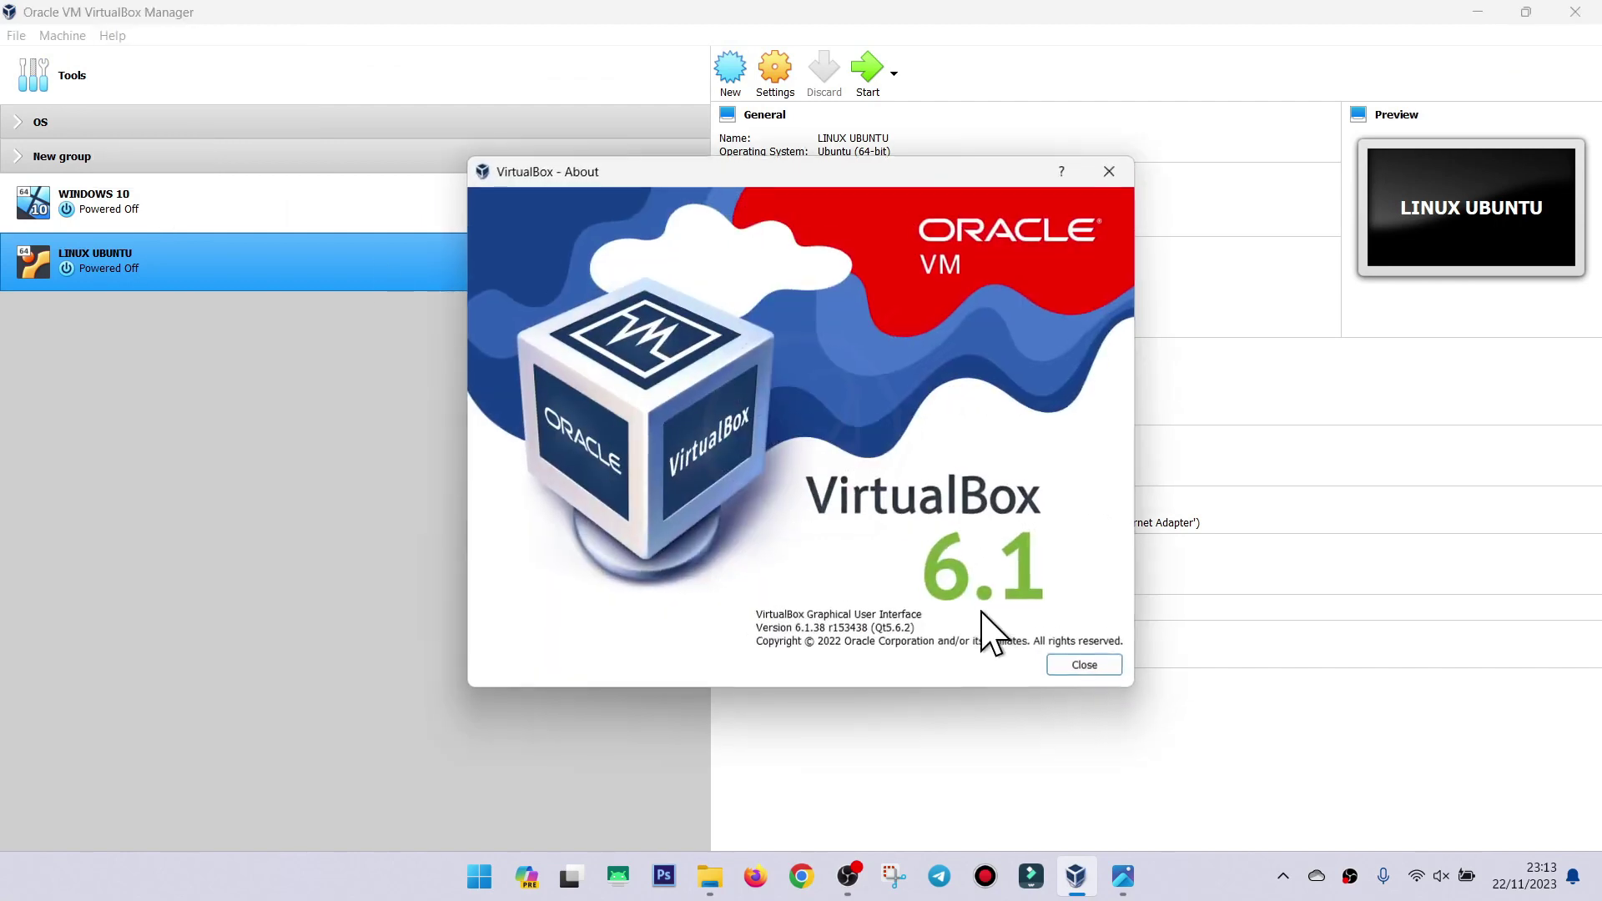